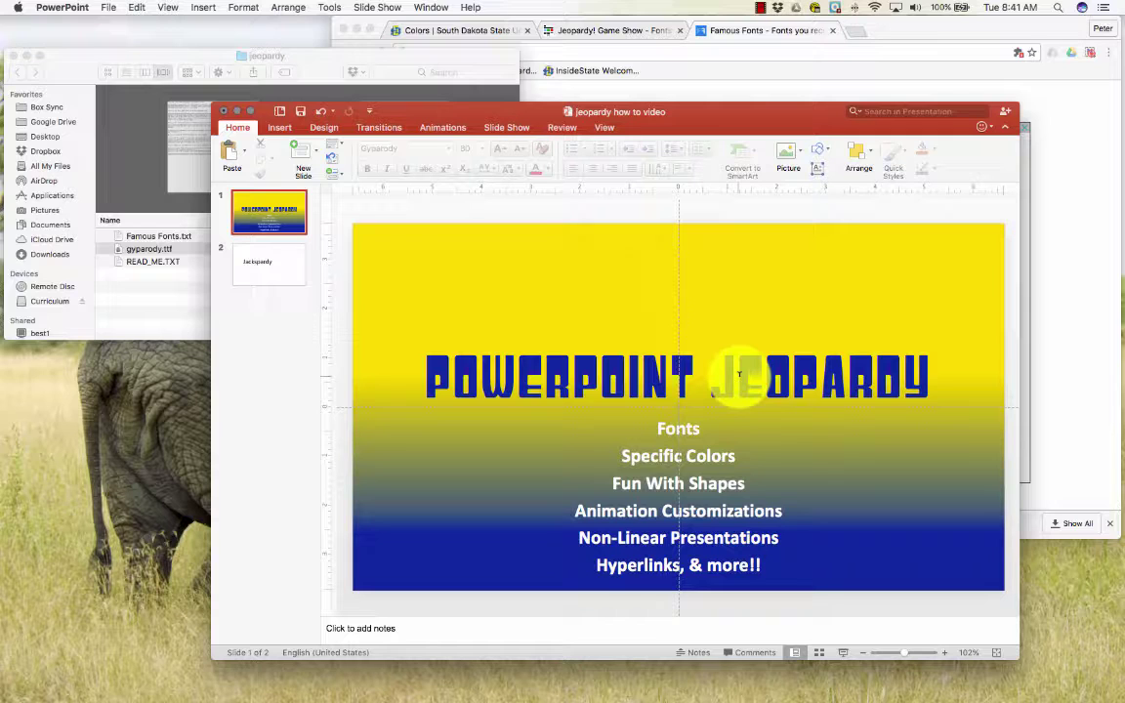
Change the font of the Jackspardy text on slide 2 to Gyparody.
click(284, 266)
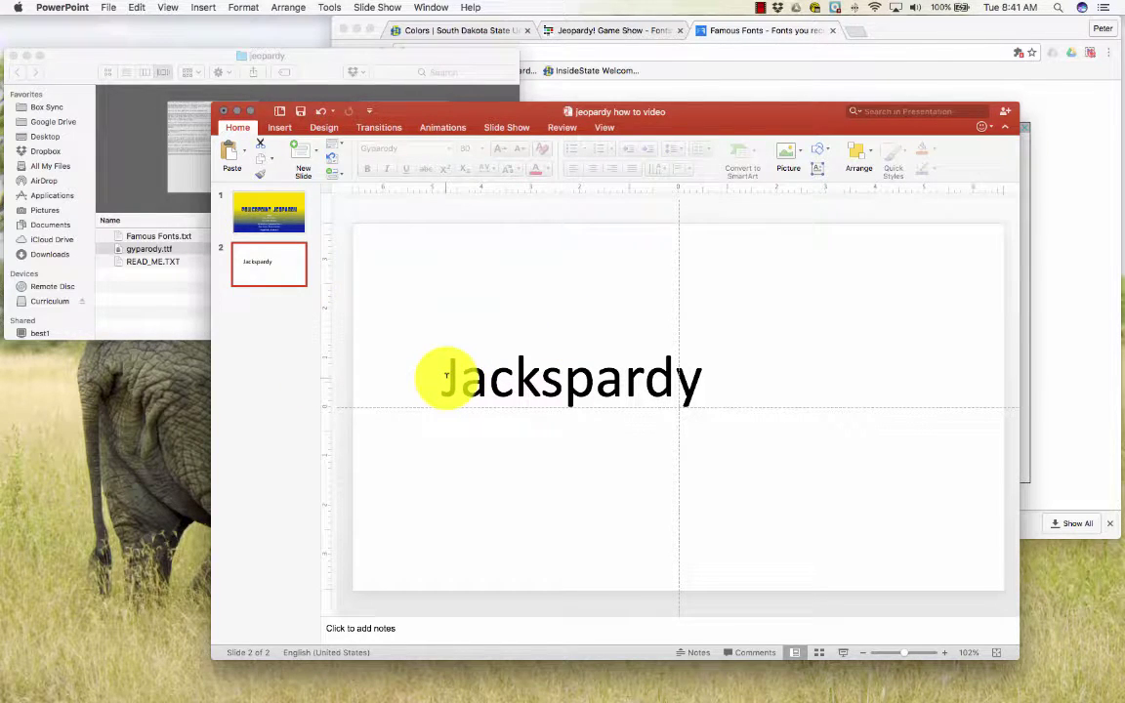
click(445, 376)
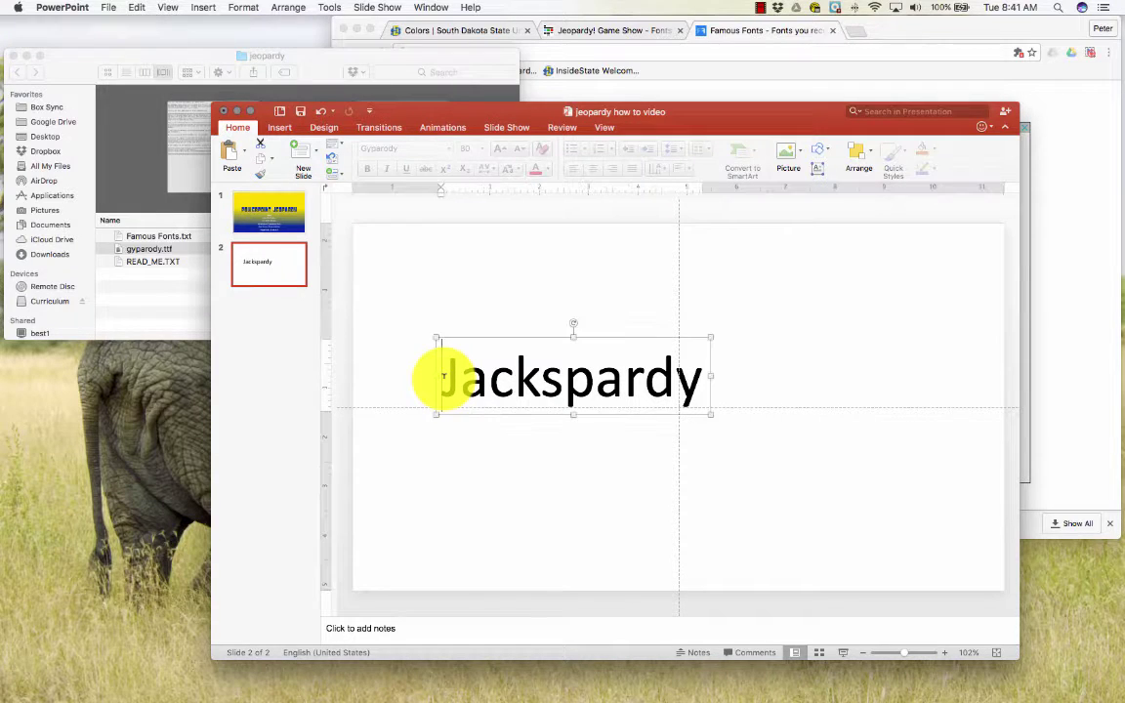
drag(445, 376, 706, 381)
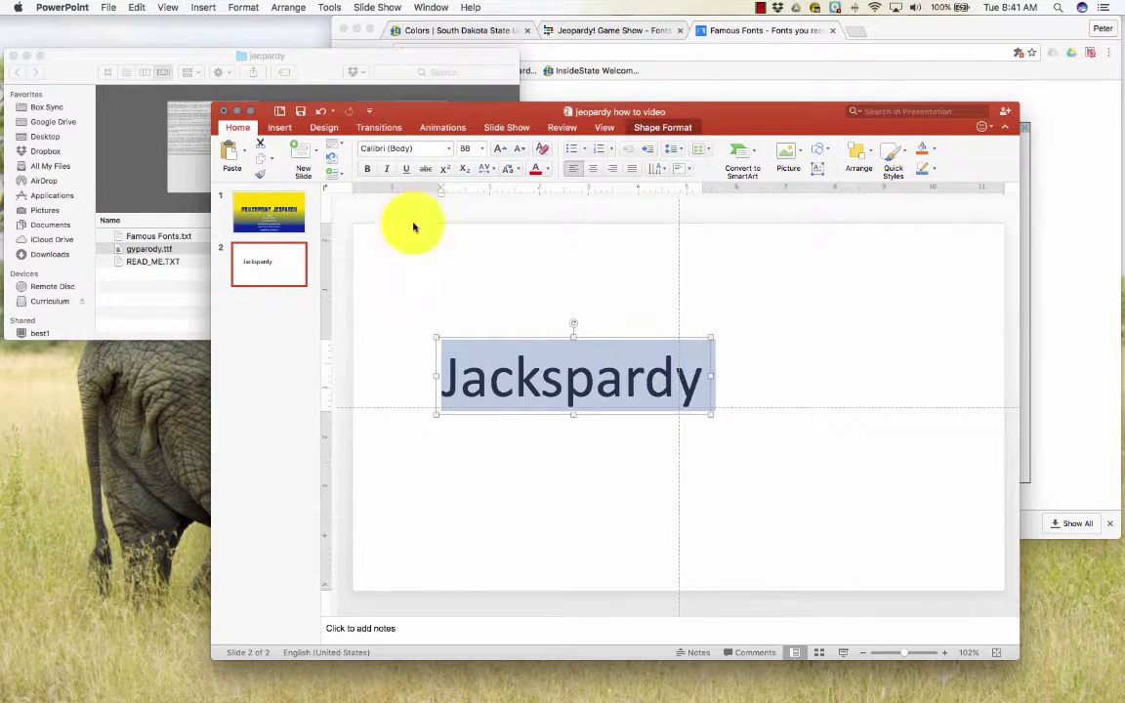
click(450, 149)
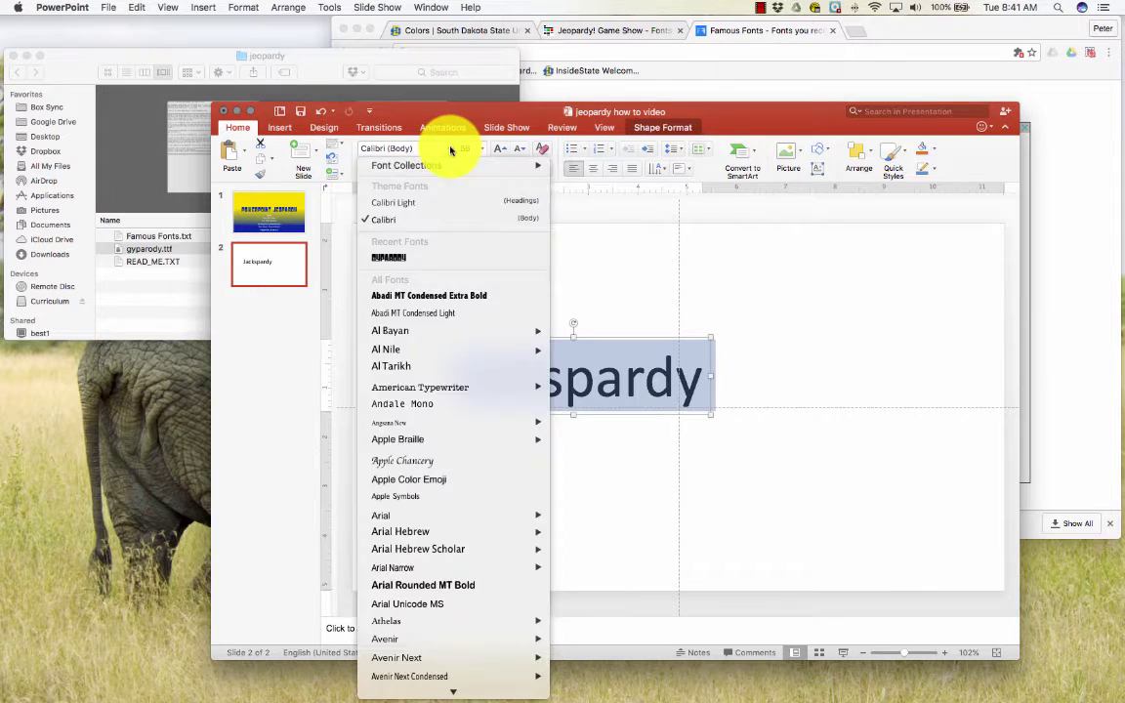
click(385, 259)
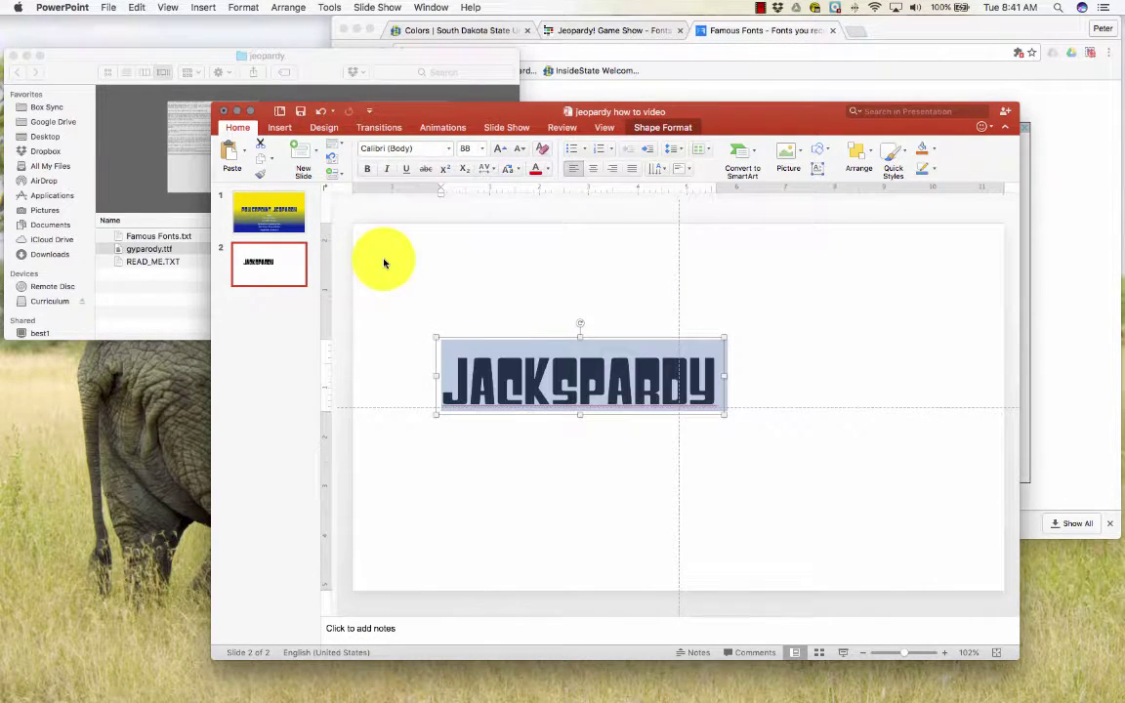
Enlarge the Jackspardy title to 138 points and move its text box up to the slide's upper edge.
click(500, 152)
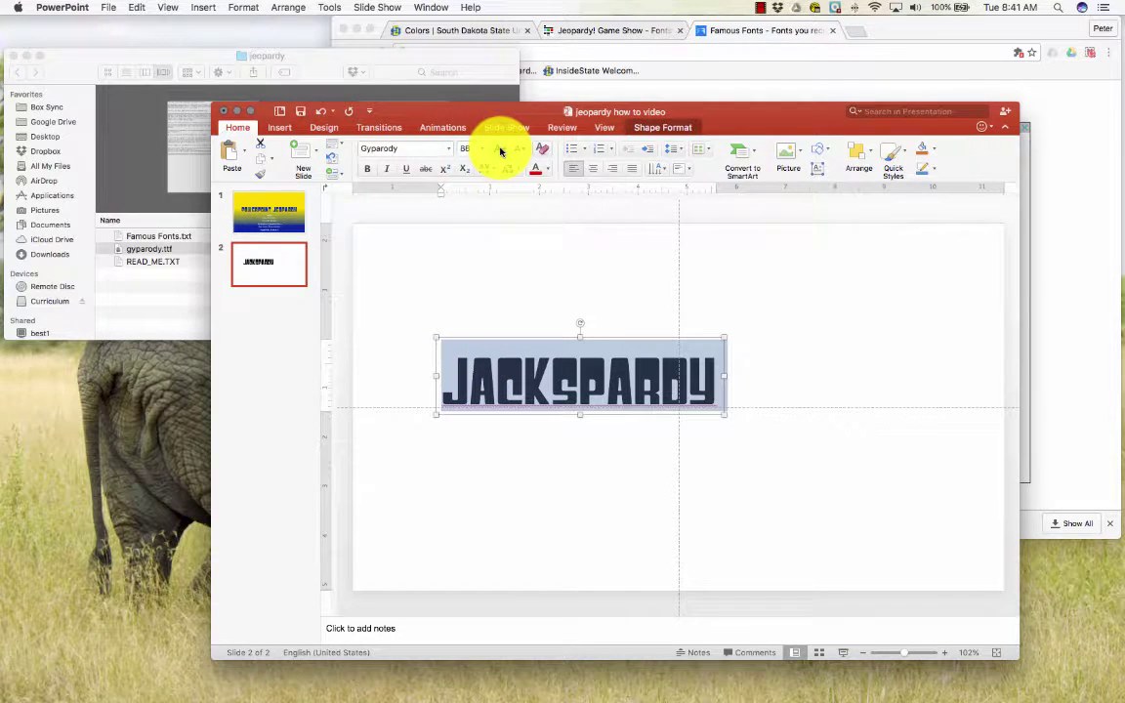
click(500, 152)
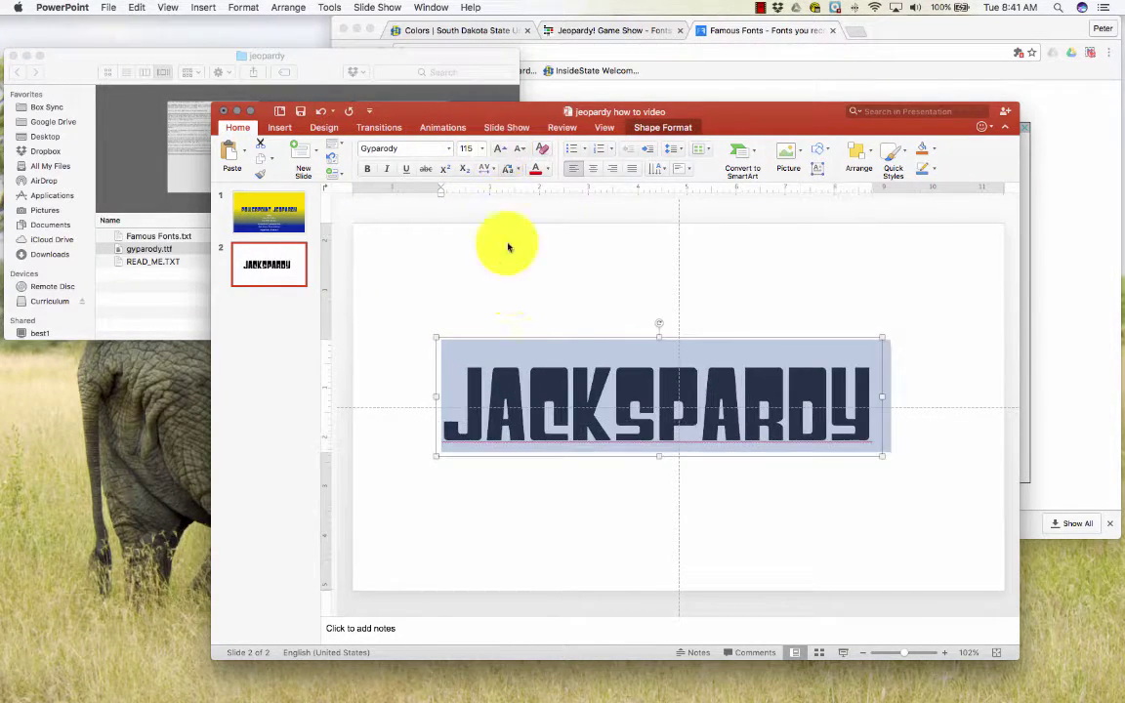
drag(497, 334, 504, 220)
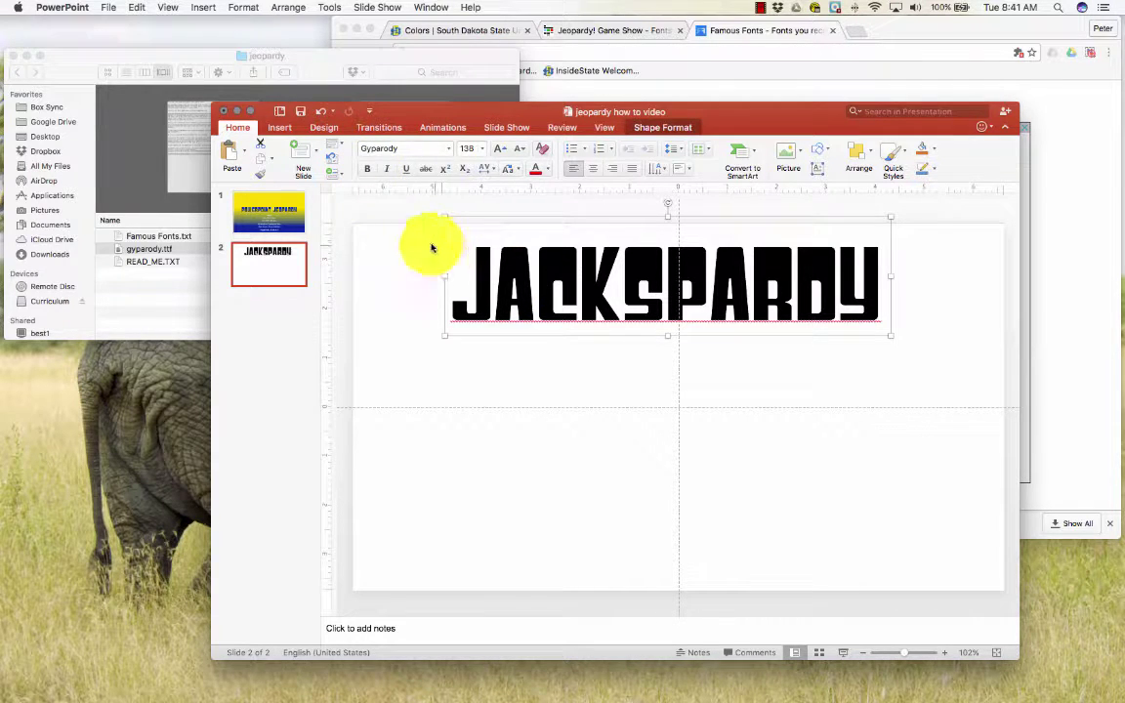
Set the title's character spacing to Expanded by 5 points.
click(237, 9)
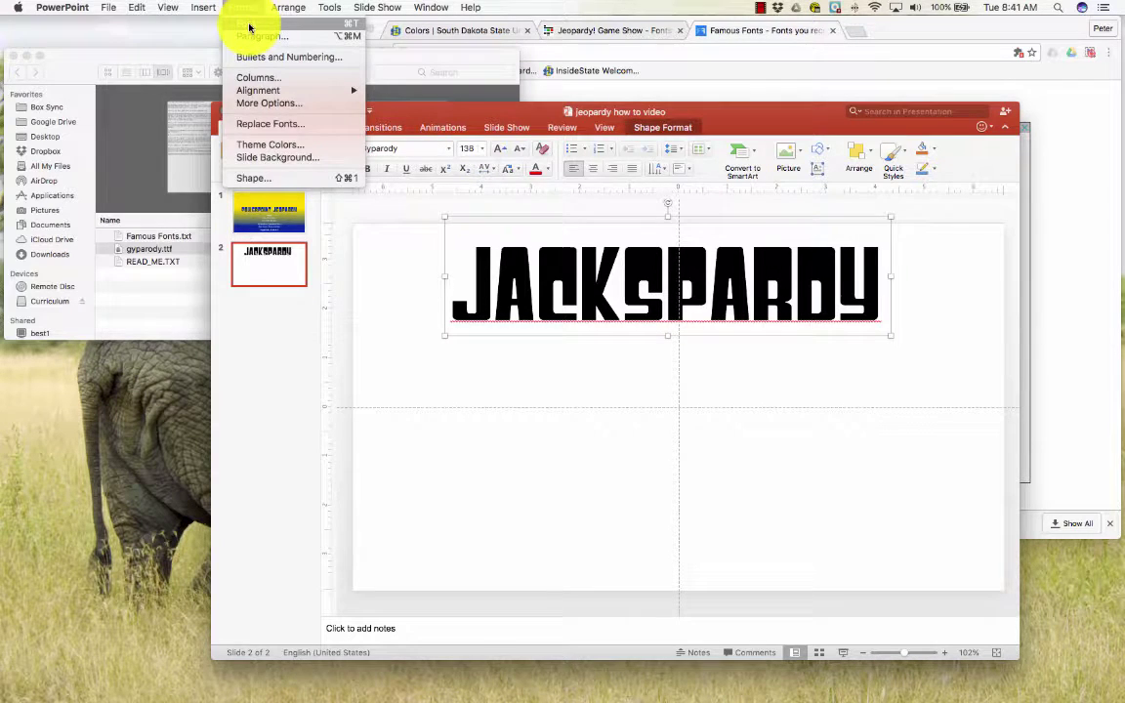
click(249, 28)
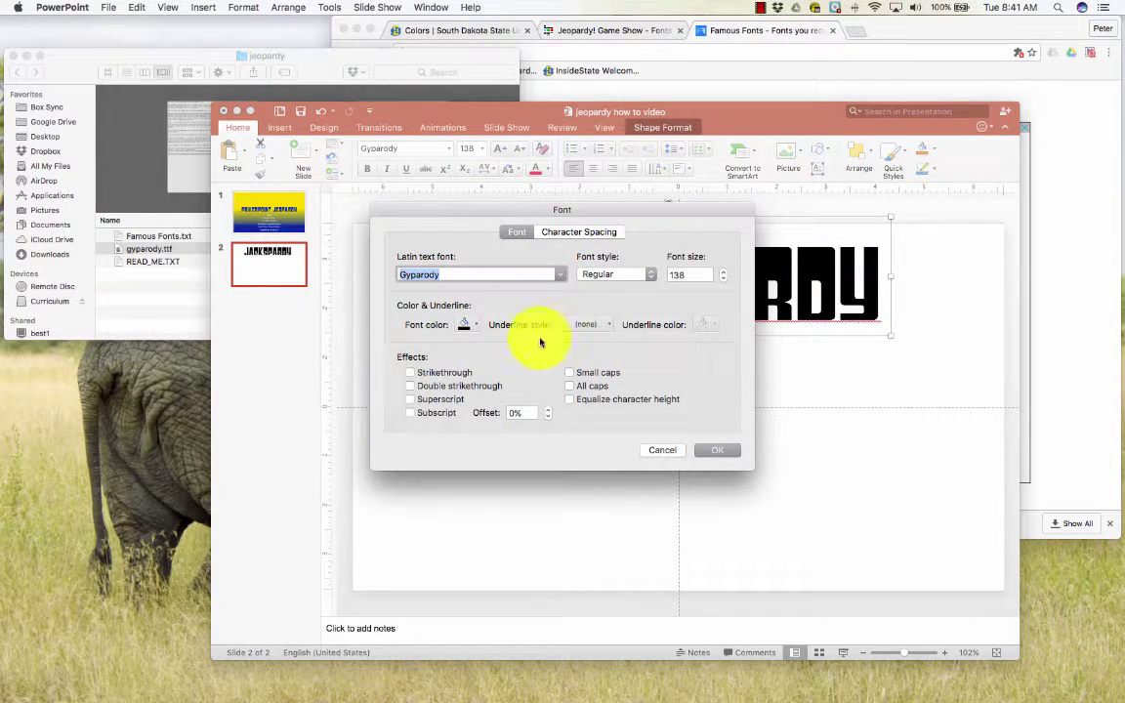
click(578, 233)
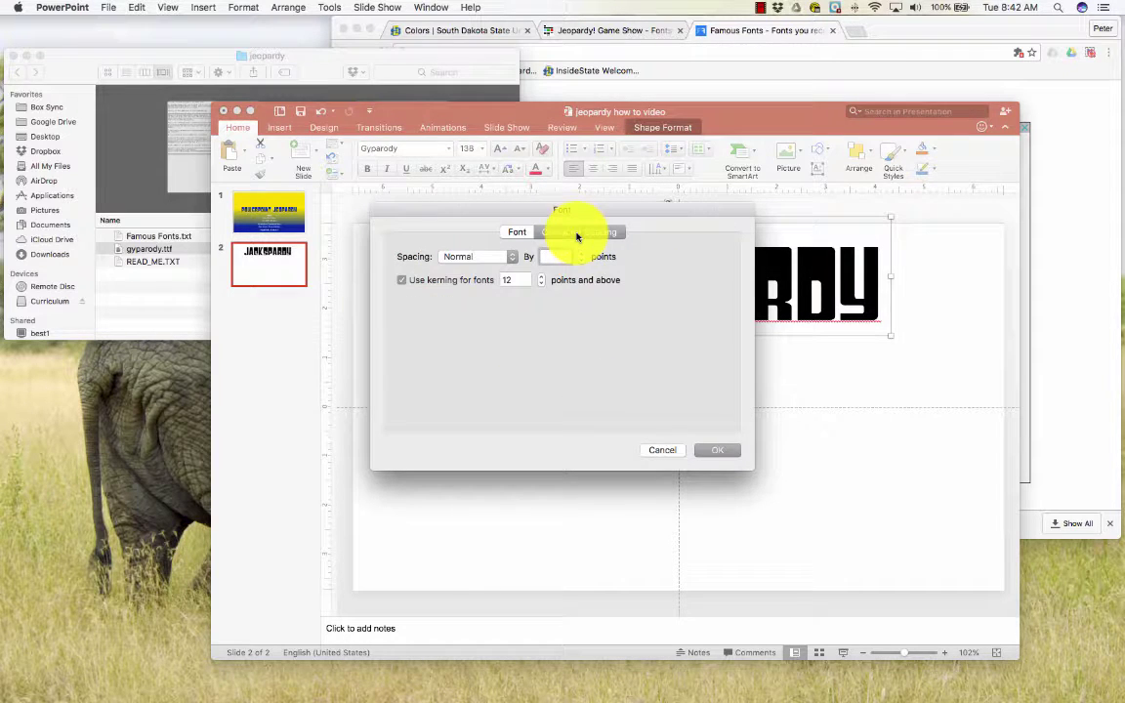
click(510, 258)
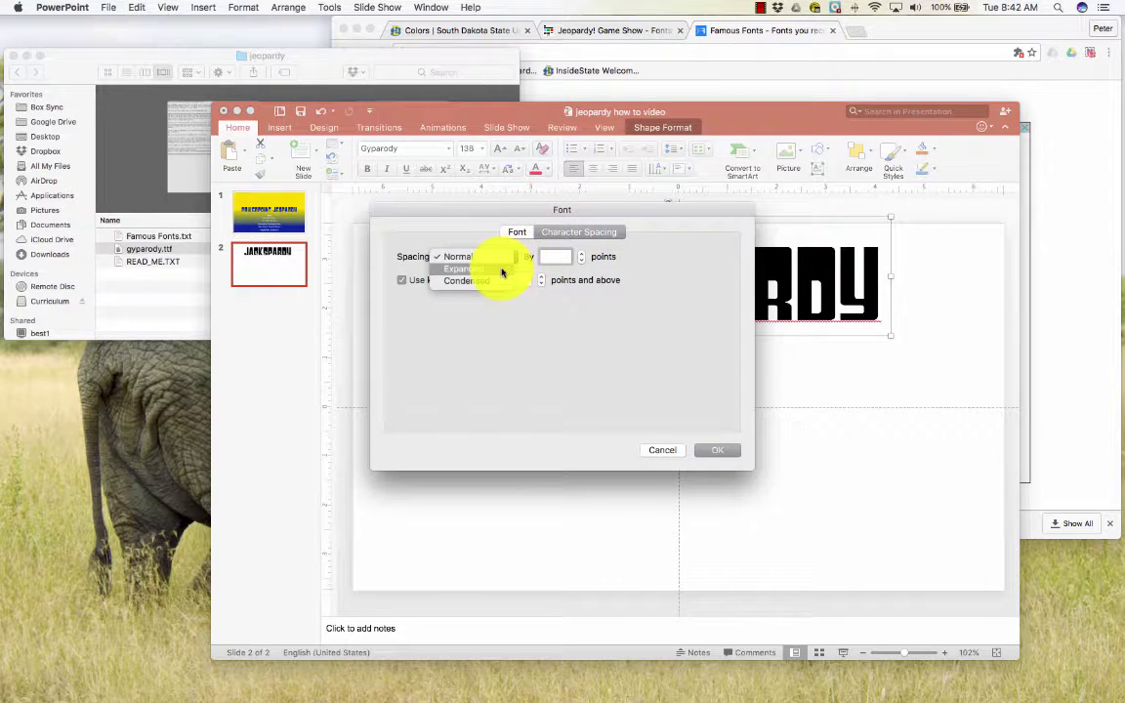
click(502, 271)
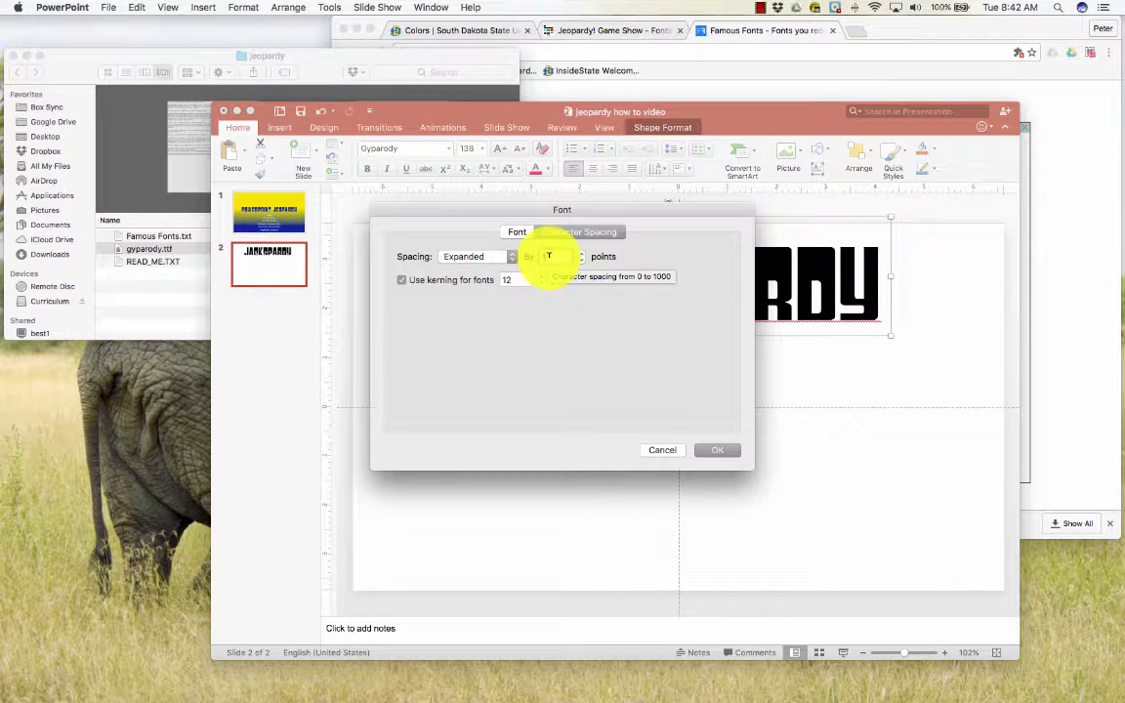
text(5)
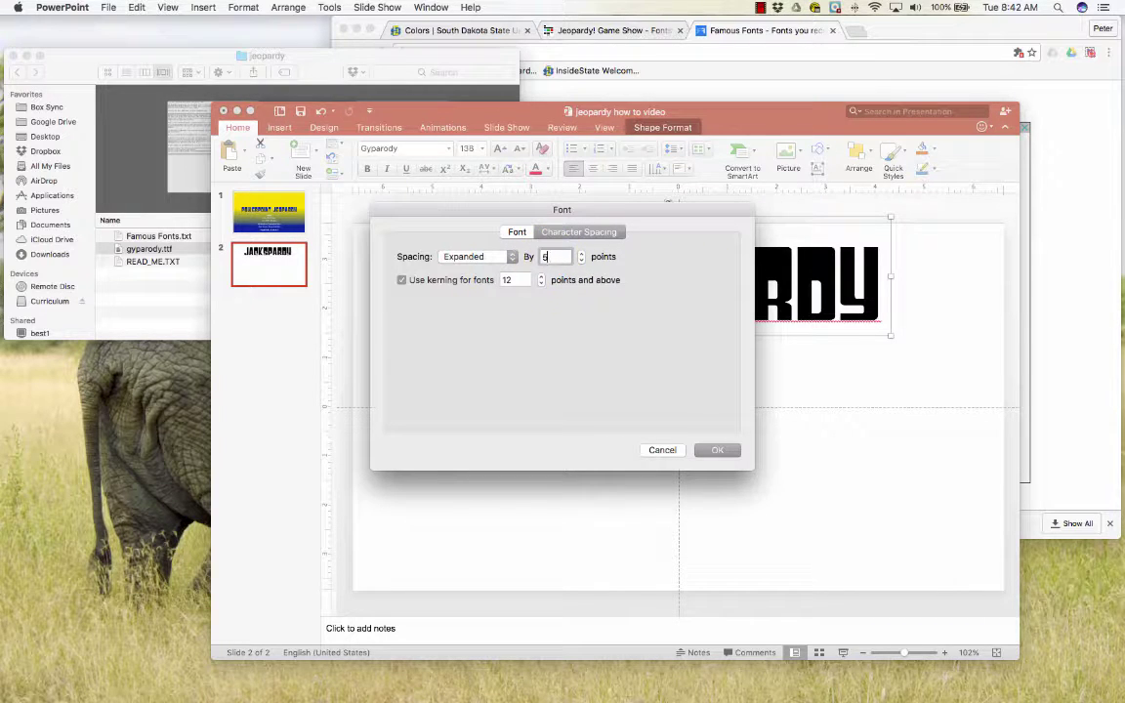
click(520, 296)
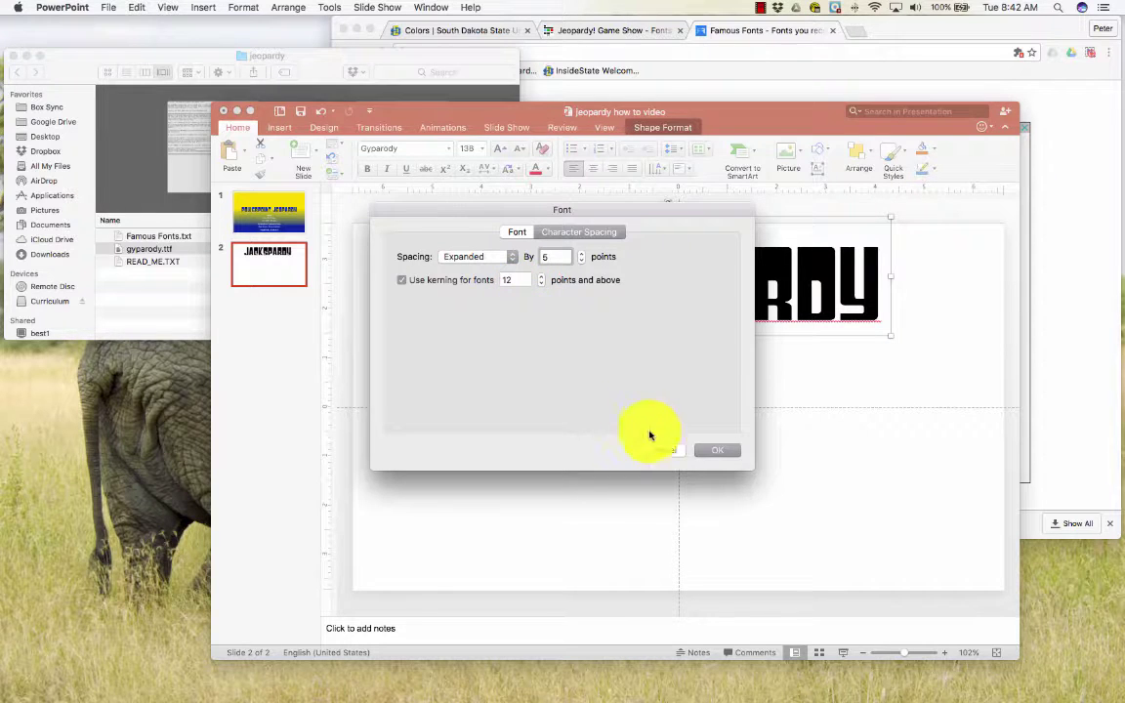
click(711, 450)
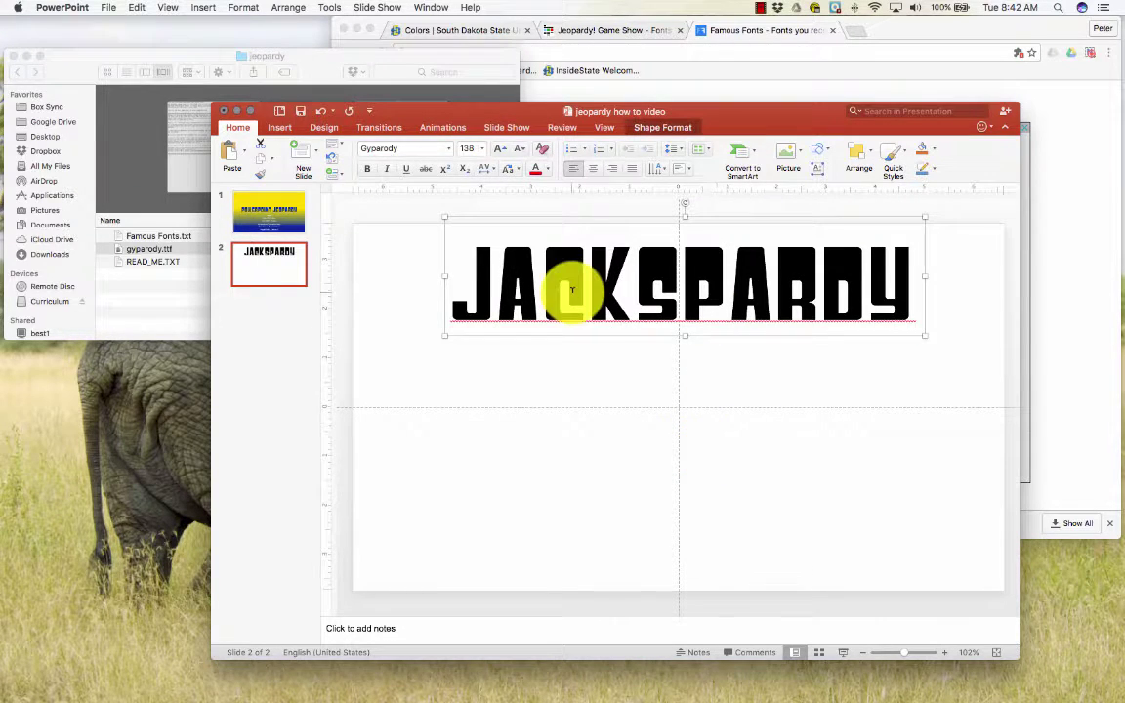
Increase the title's expanded character spacing to 10 points.
click(506, 282)
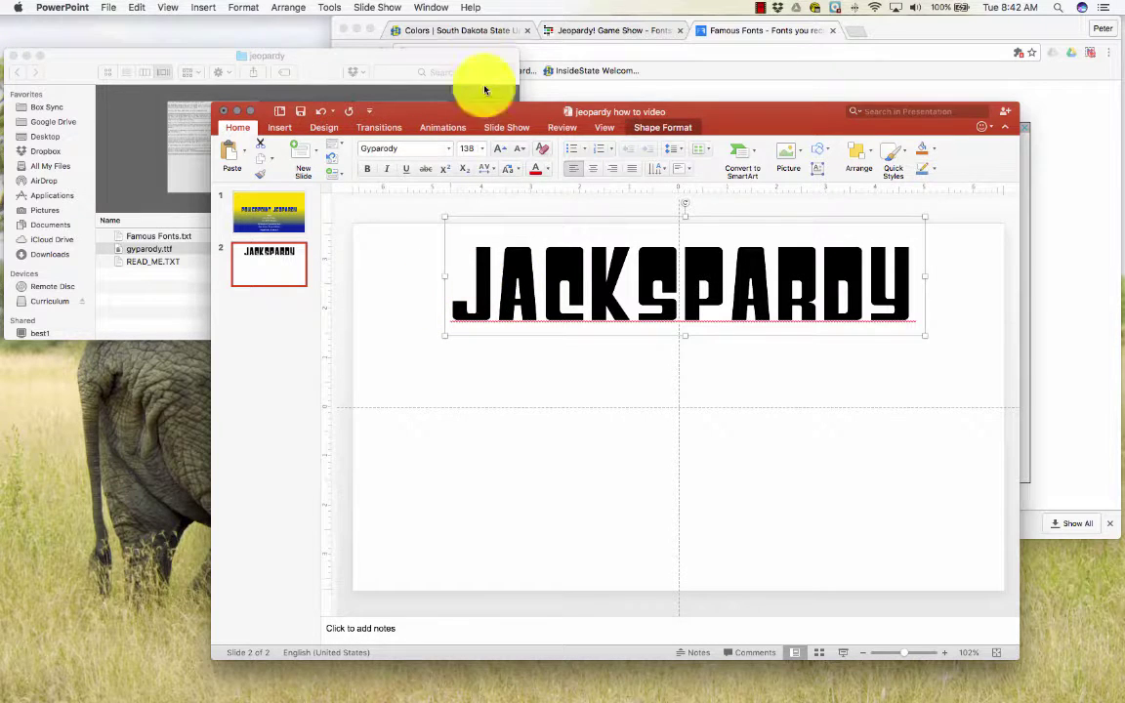
click(243, 8)
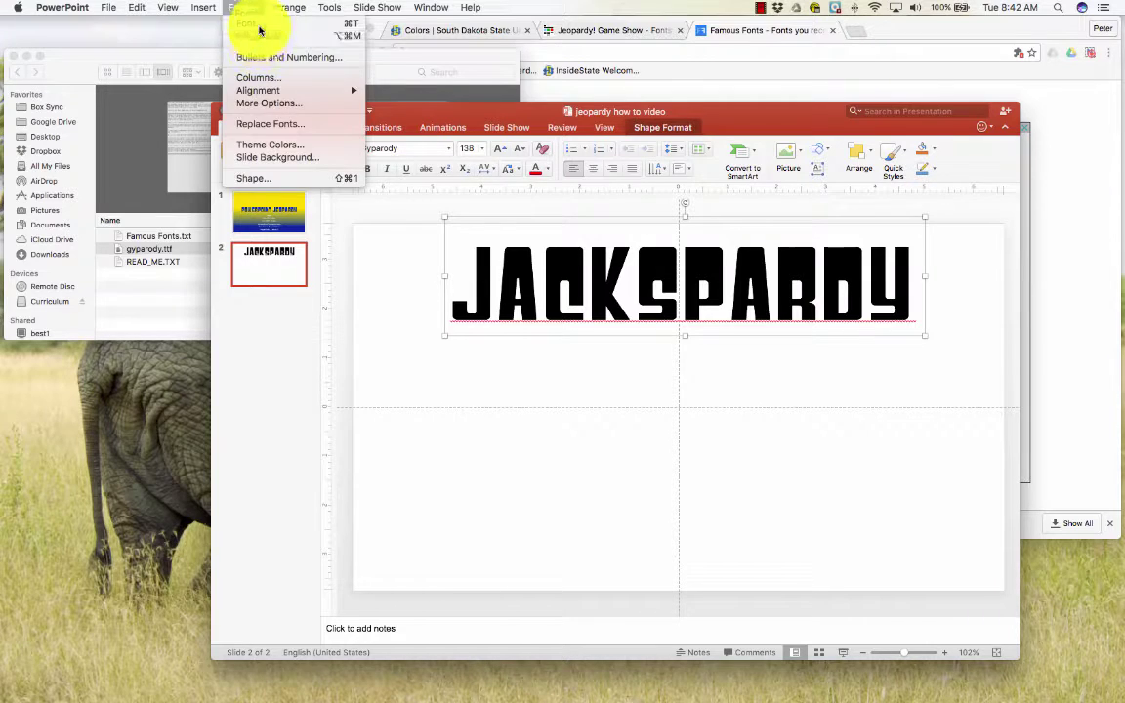
click(256, 23)
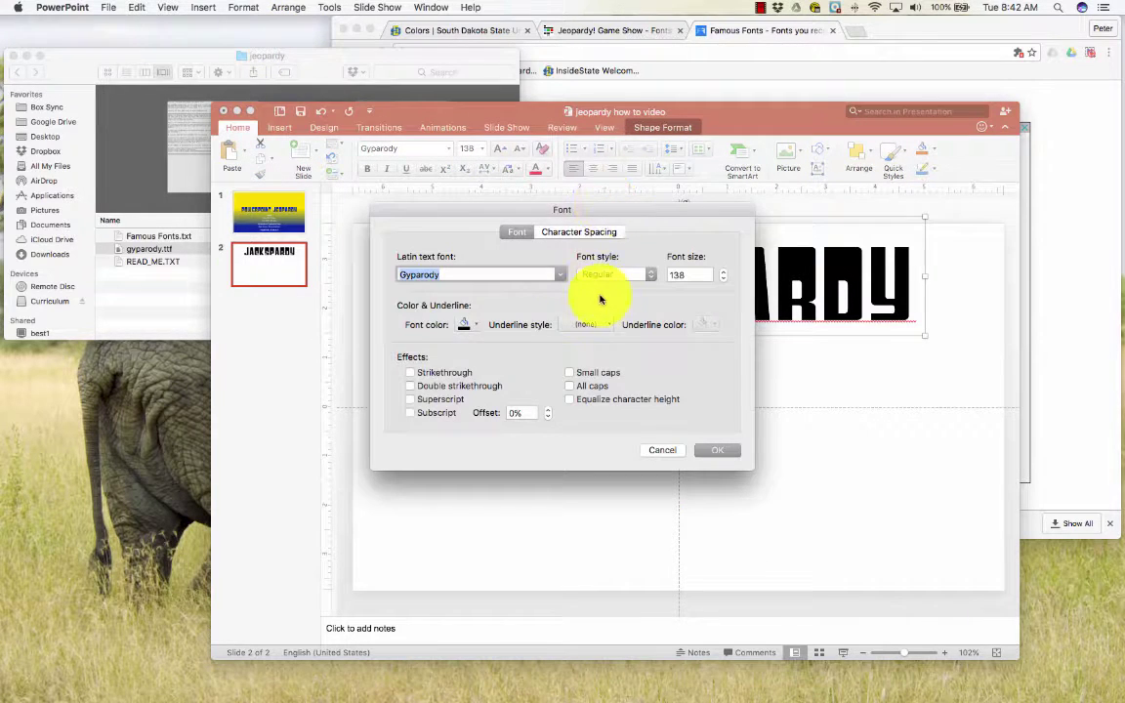
click(578, 231)
click(548, 255)
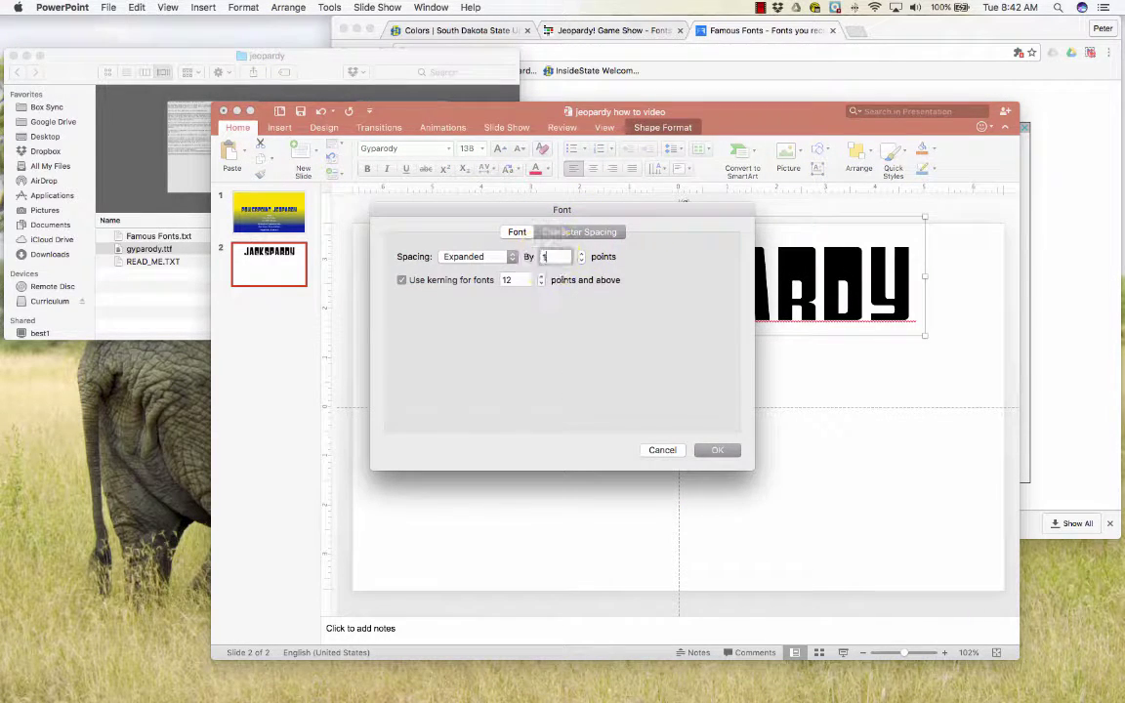
text(0)
click(716, 450)
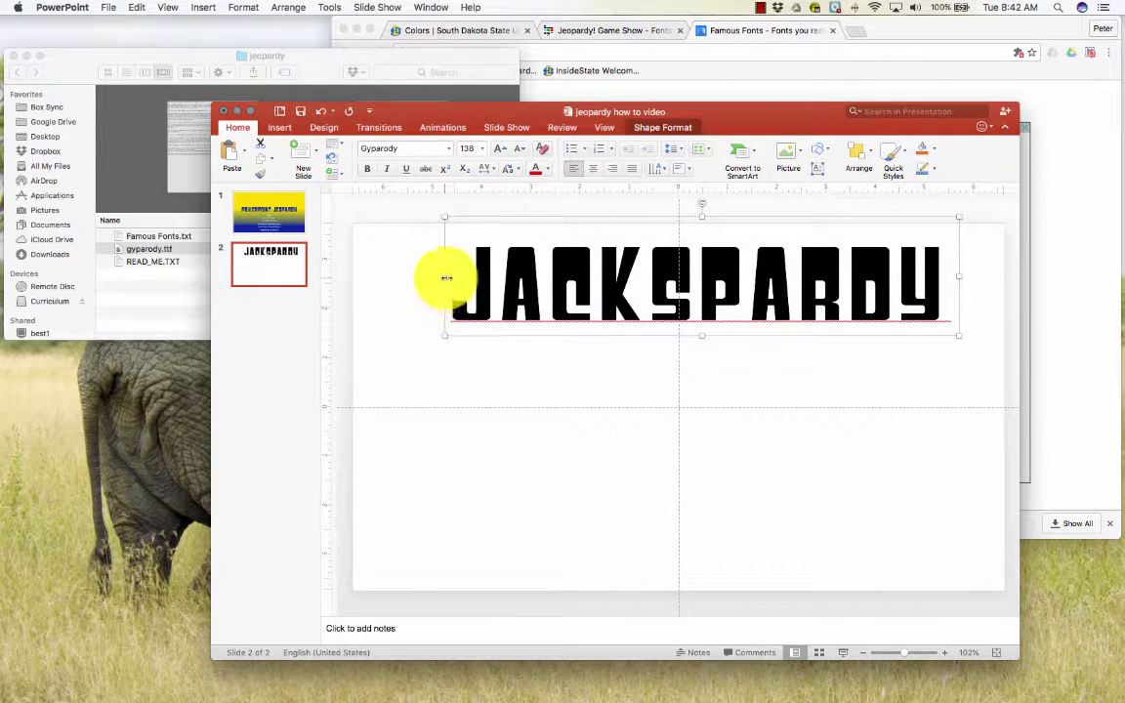
Stretch the title's text box across the full slide width and center the text in it.
drag(445, 276, 354, 272)
drag(959, 277, 1006, 275)
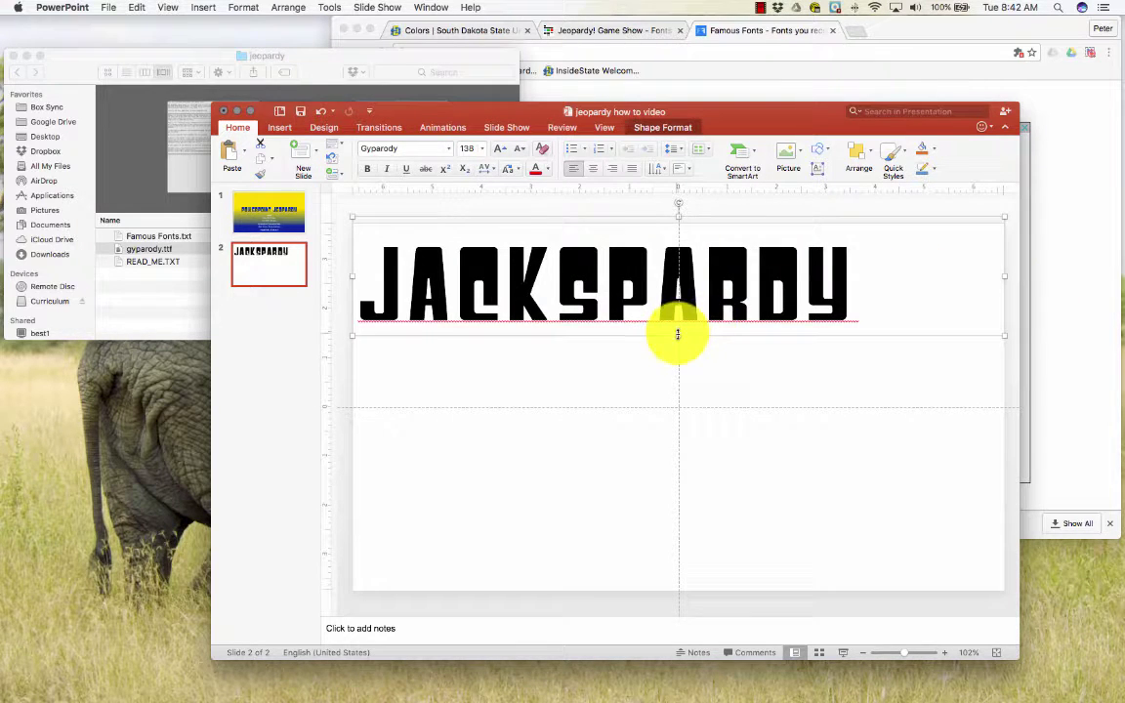
drag(679, 335, 673, 306)
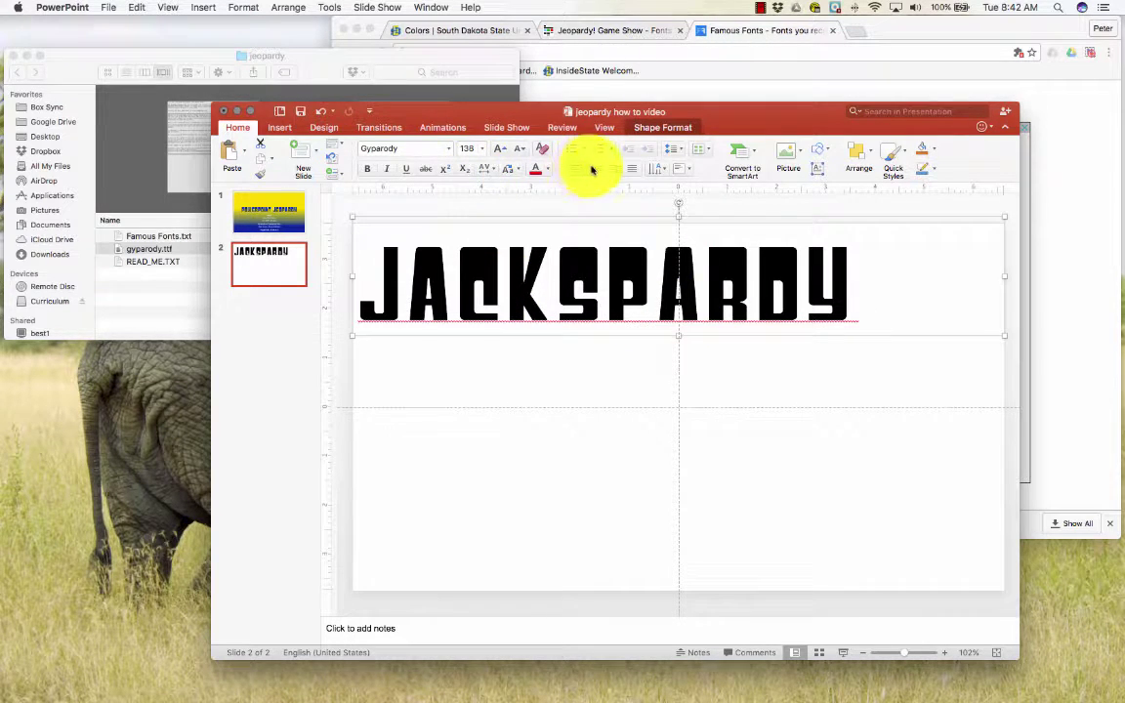
click(592, 169)
click(572, 299)
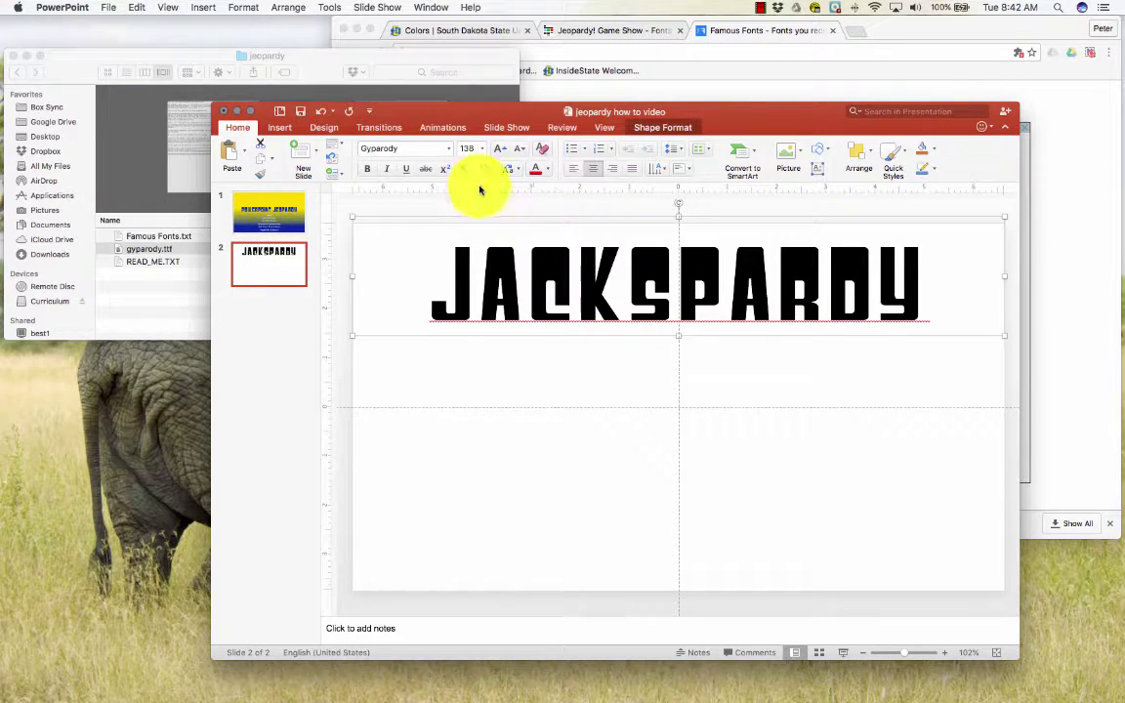
Reduce the title's font size to 96 points and deselect the text box.
click(518, 148)
click(519, 149)
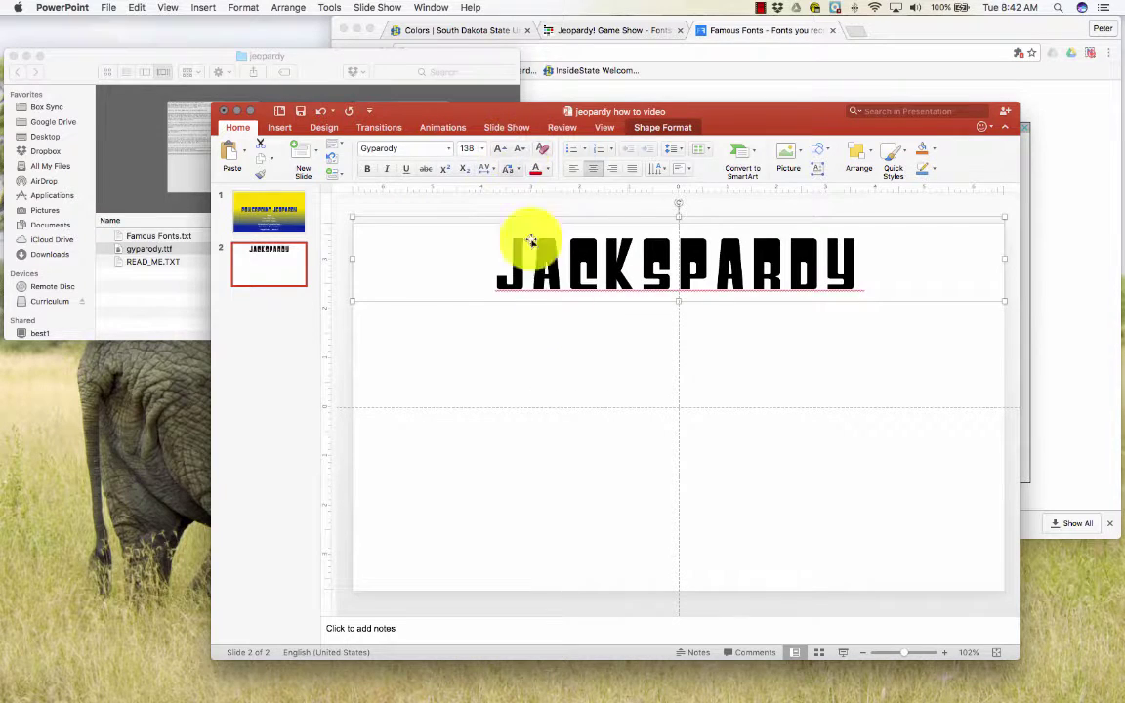
click(595, 336)
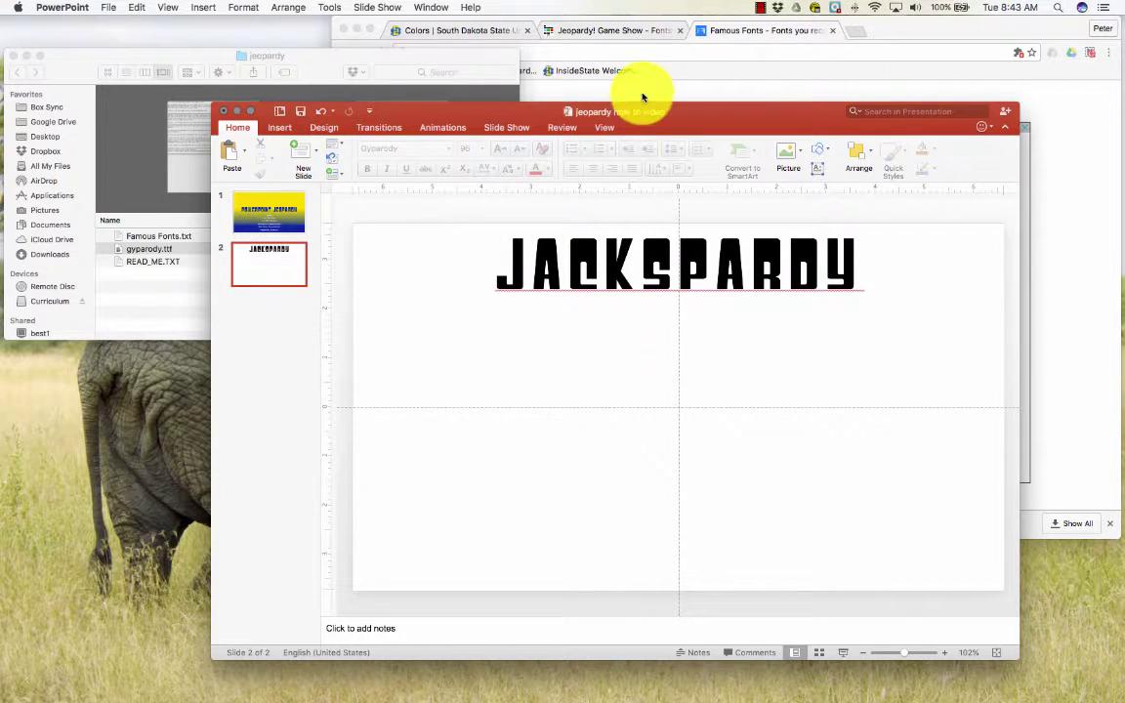
Get the SDSU Blue hex code from the university colors page and give slide 2 a solid background fill of 0033A0.
click(503, 31)
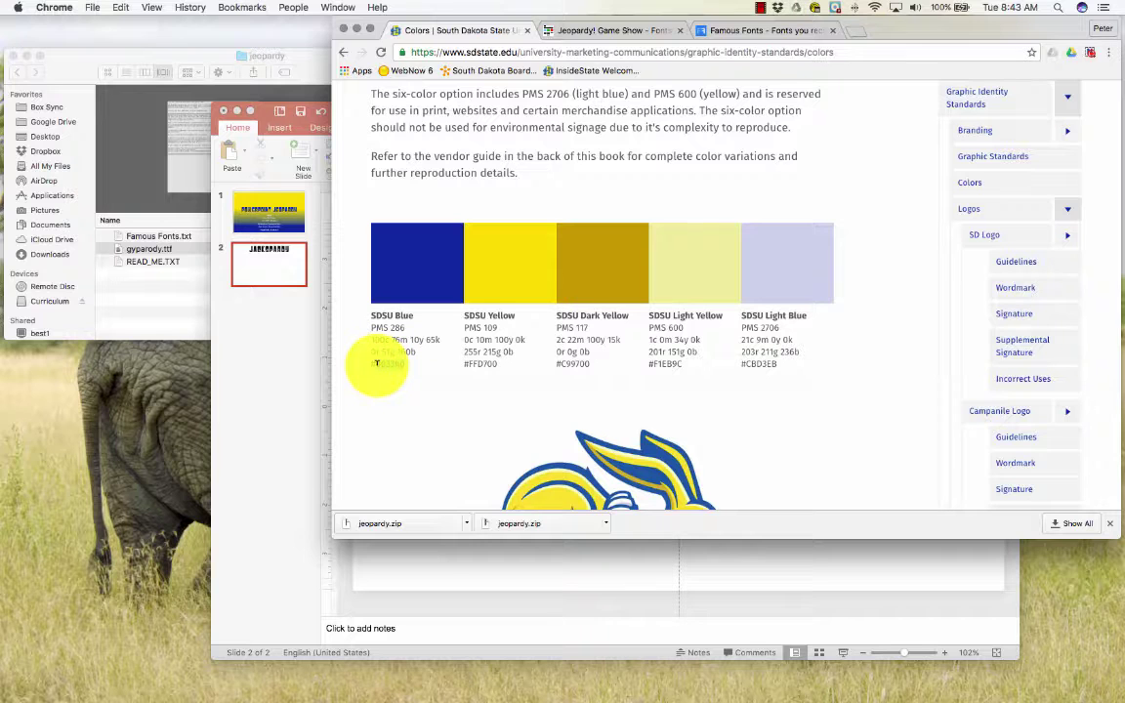
click(296, 354)
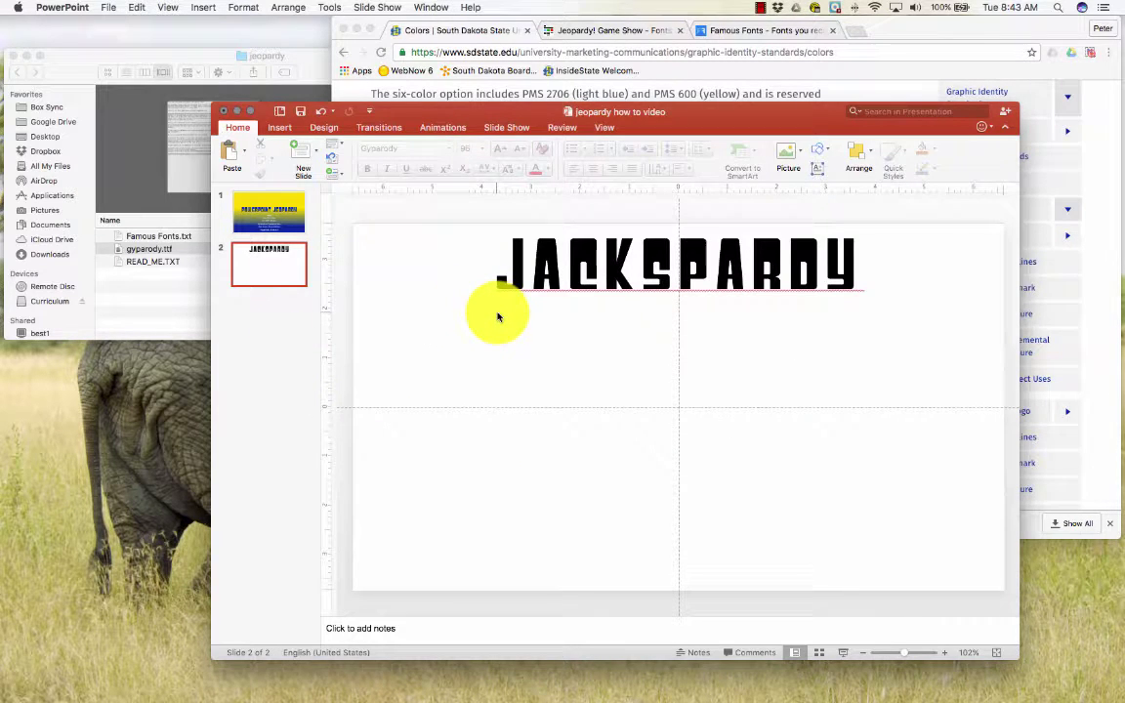
right_click(369, 317)
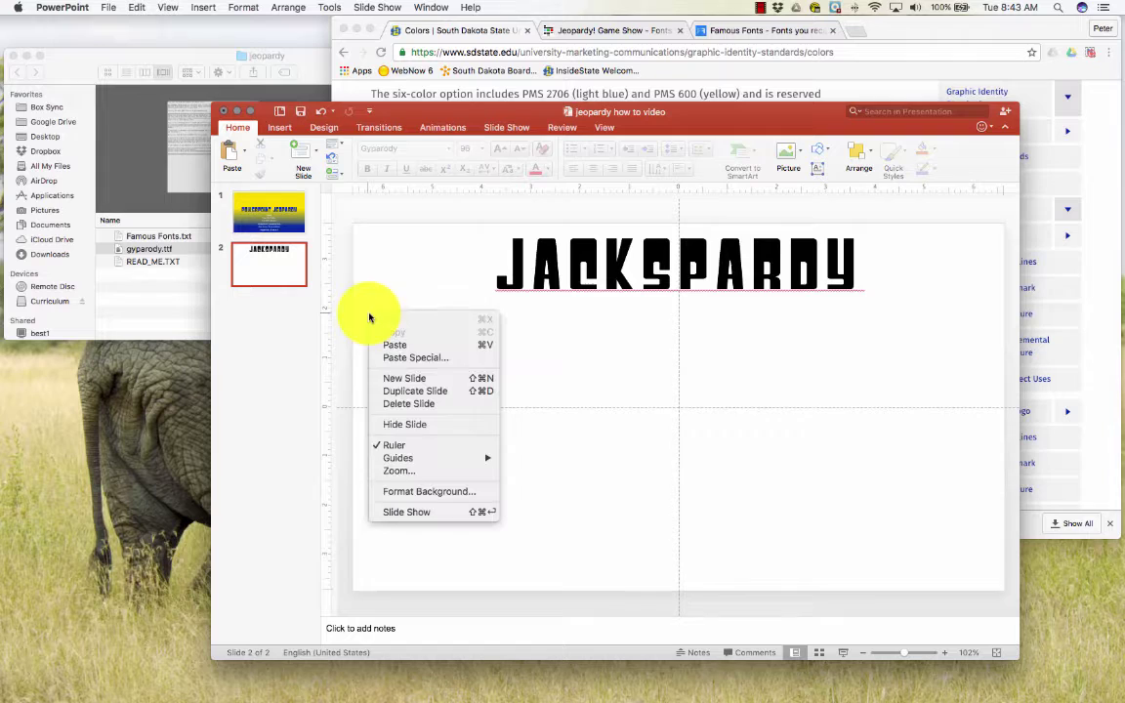
click(405, 494)
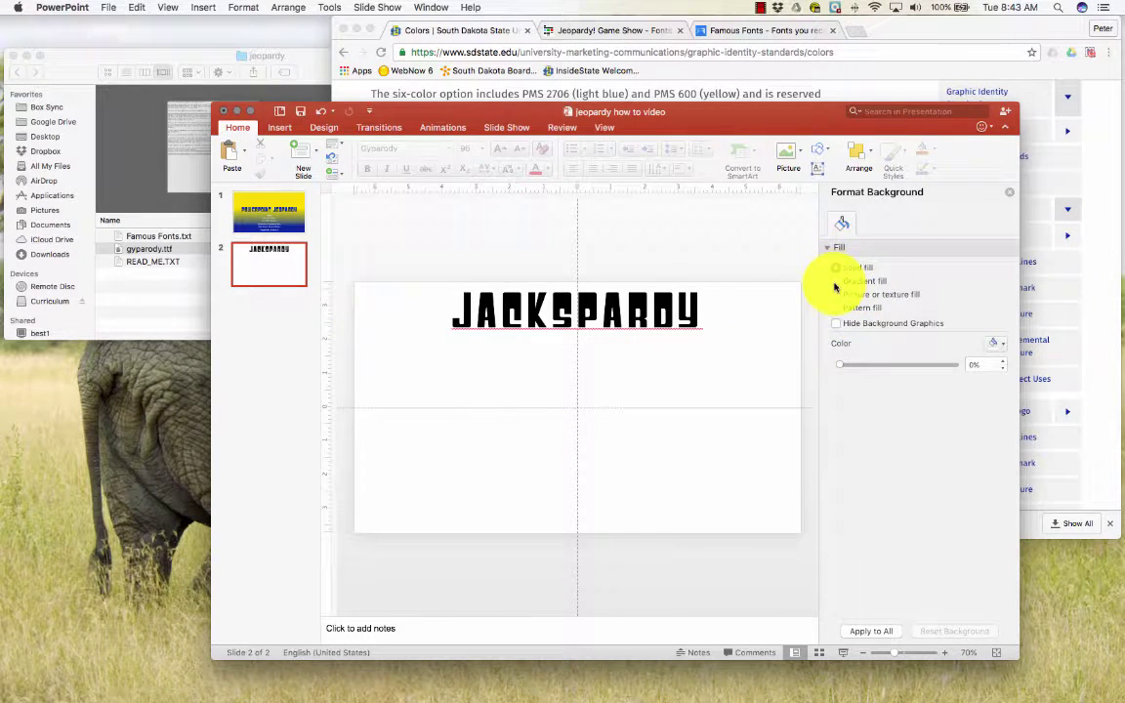
click(994, 346)
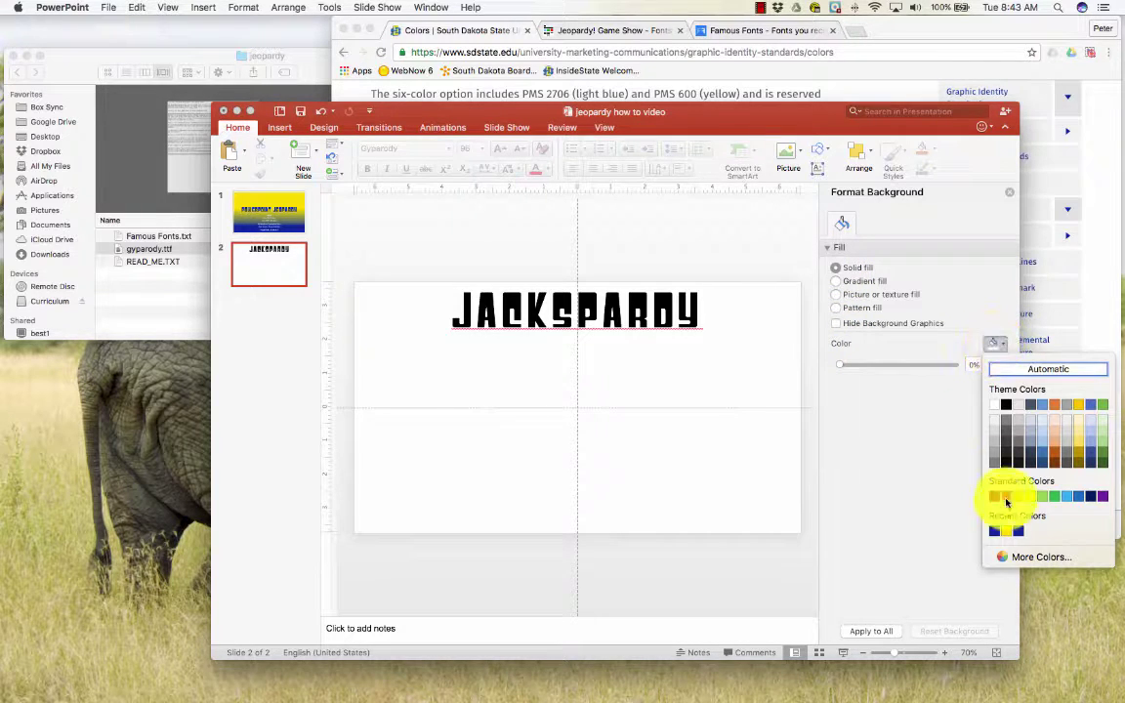
click(1024, 557)
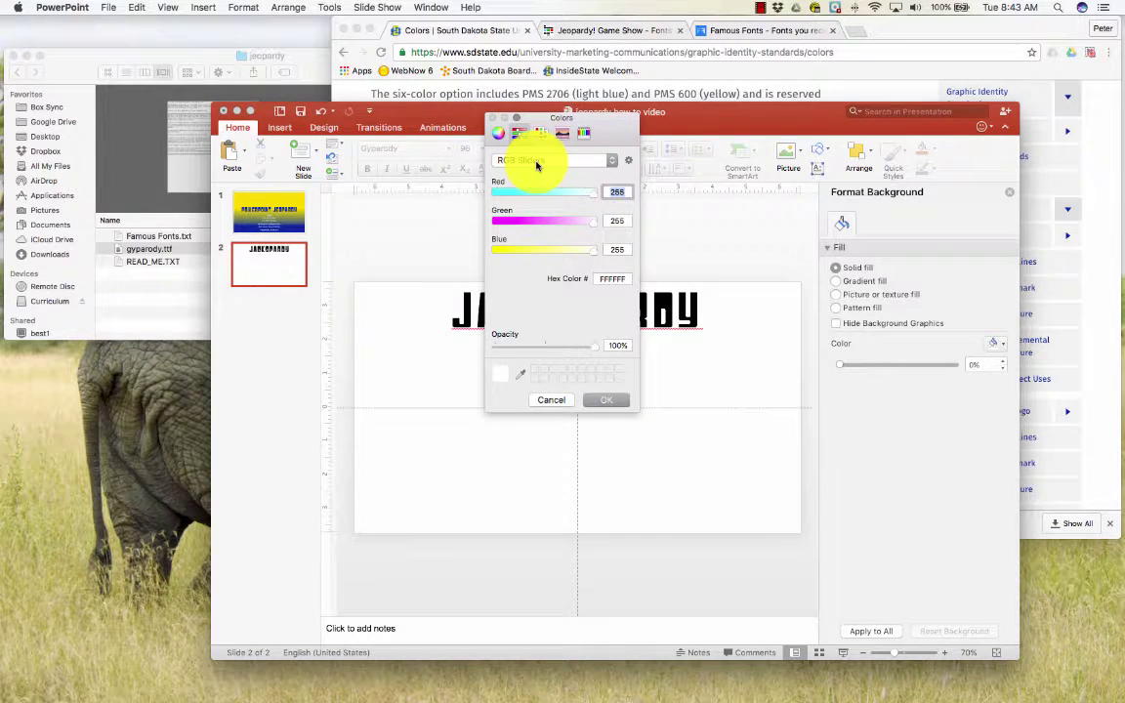
click(614, 193)
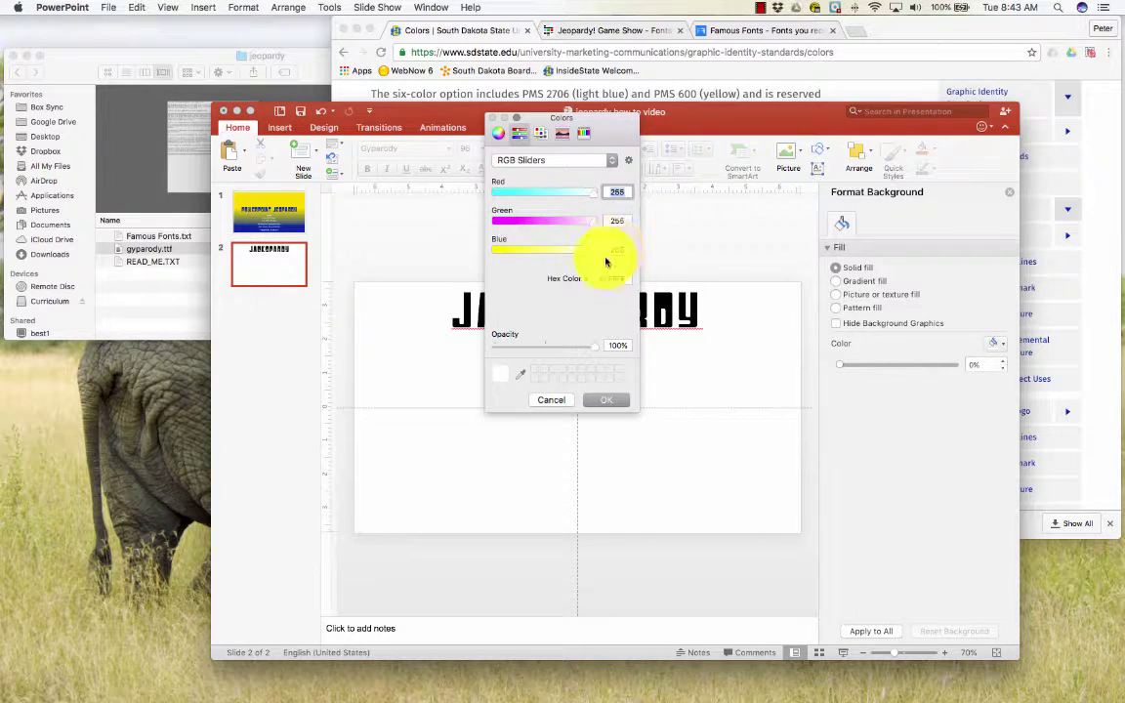
click(625, 279)
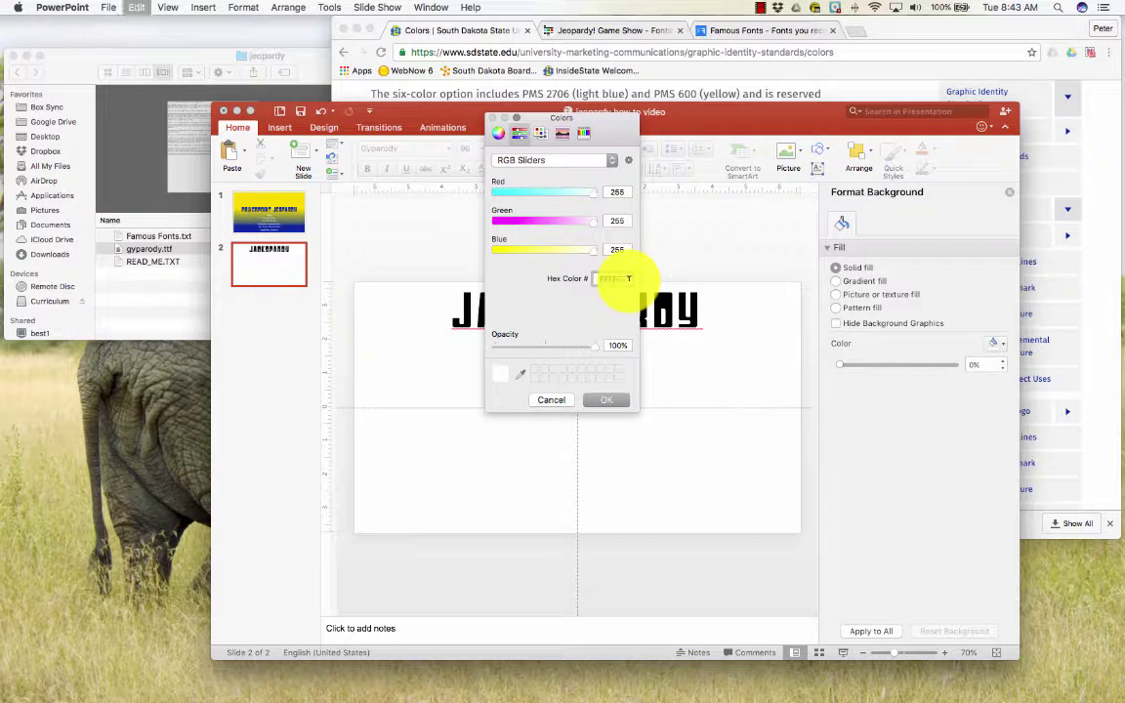
text(333333)
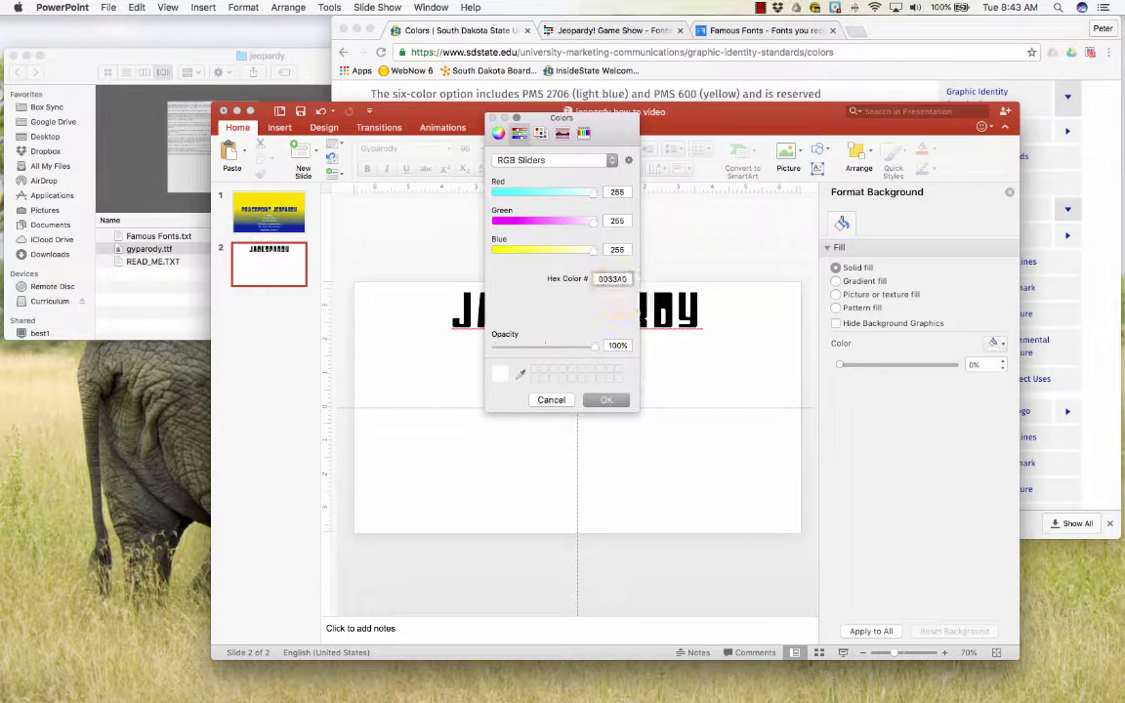
key(Return)
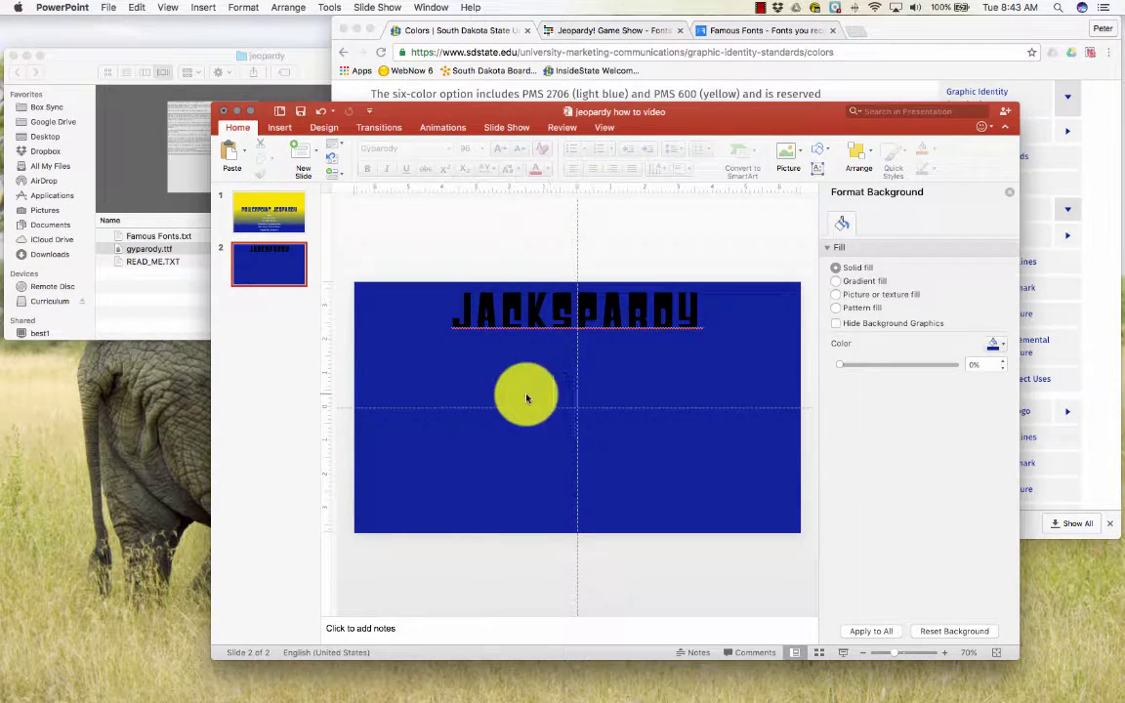
Recolor the JACKSPARDY title text with the recent SDSU yellow and deselect the text box.
click(478, 311)
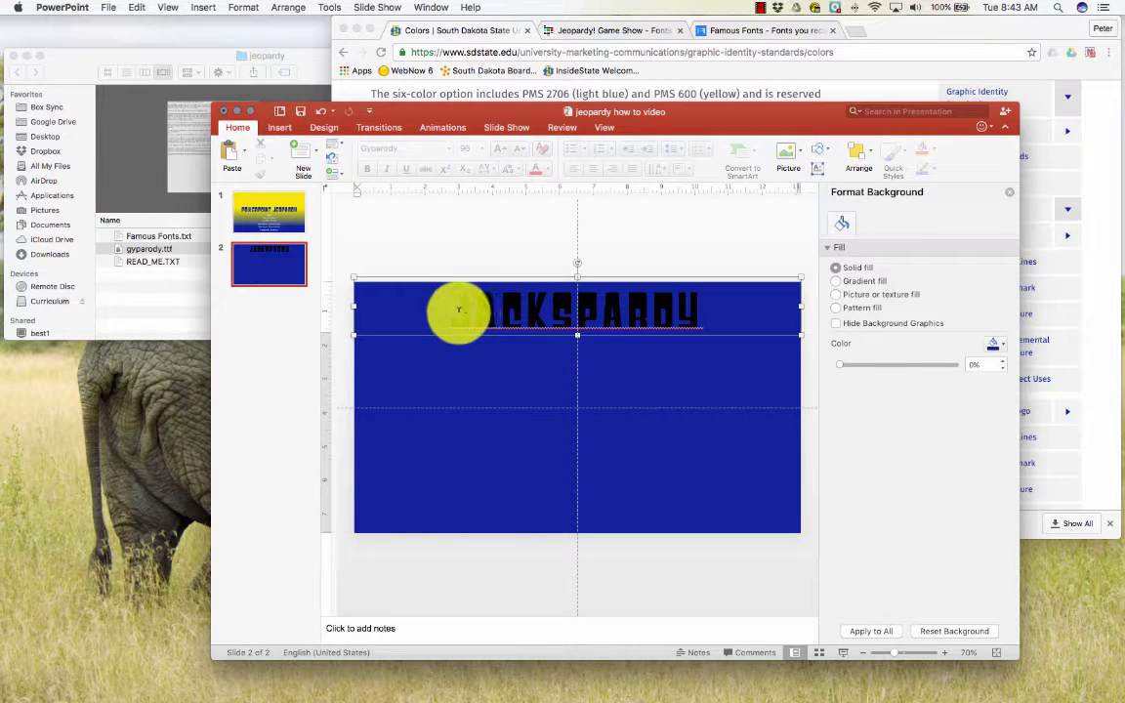
drag(455, 311, 713, 311)
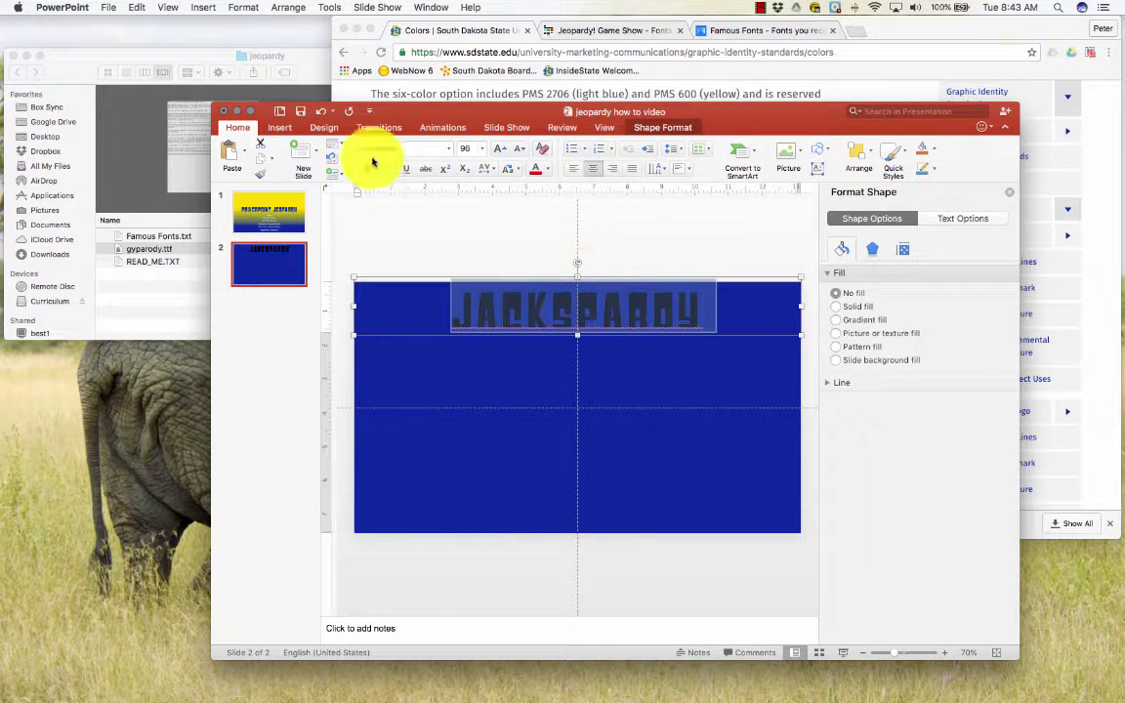
click(547, 170)
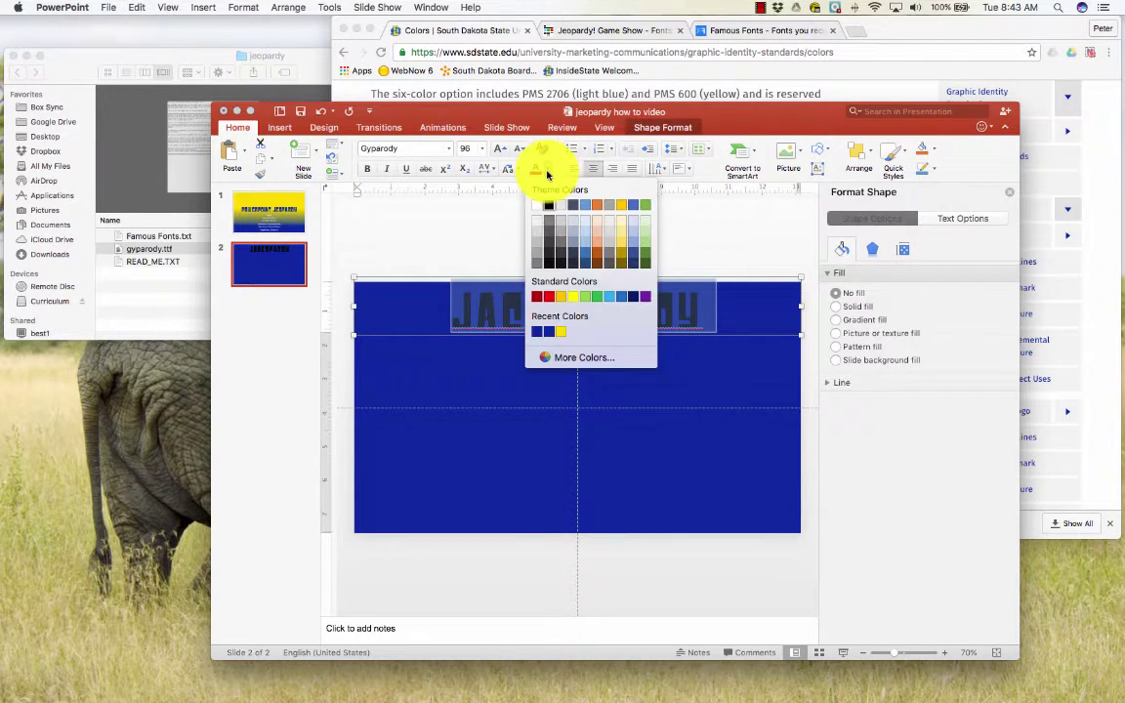
click(560, 333)
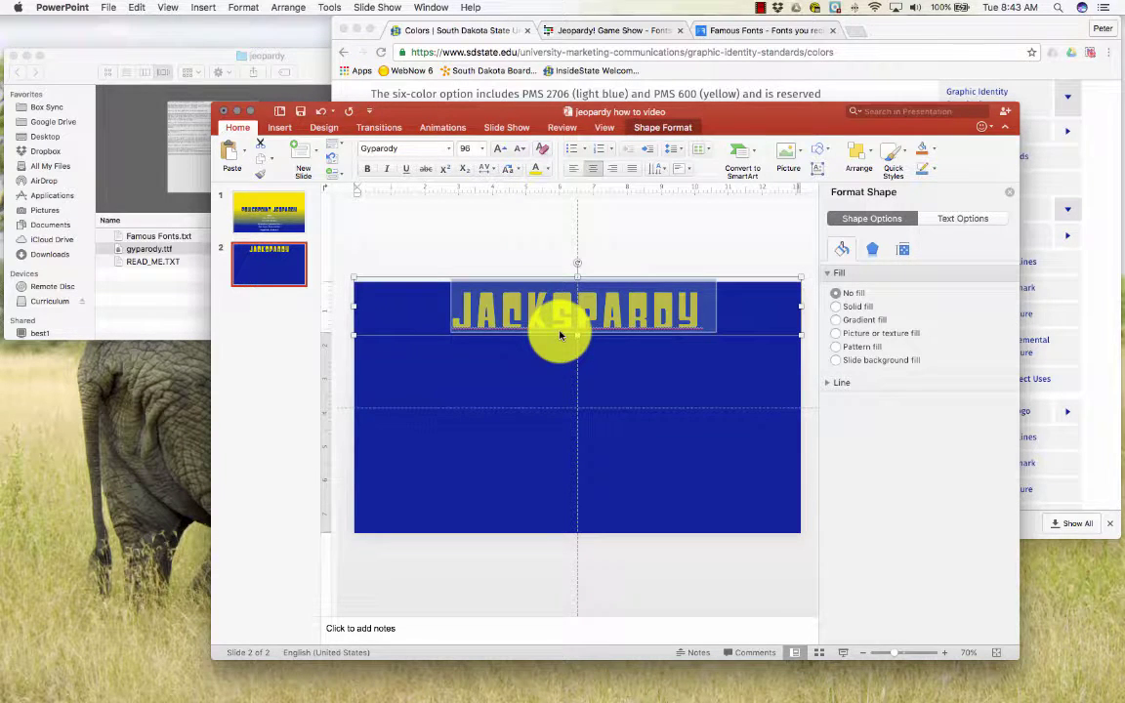
click(532, 356)
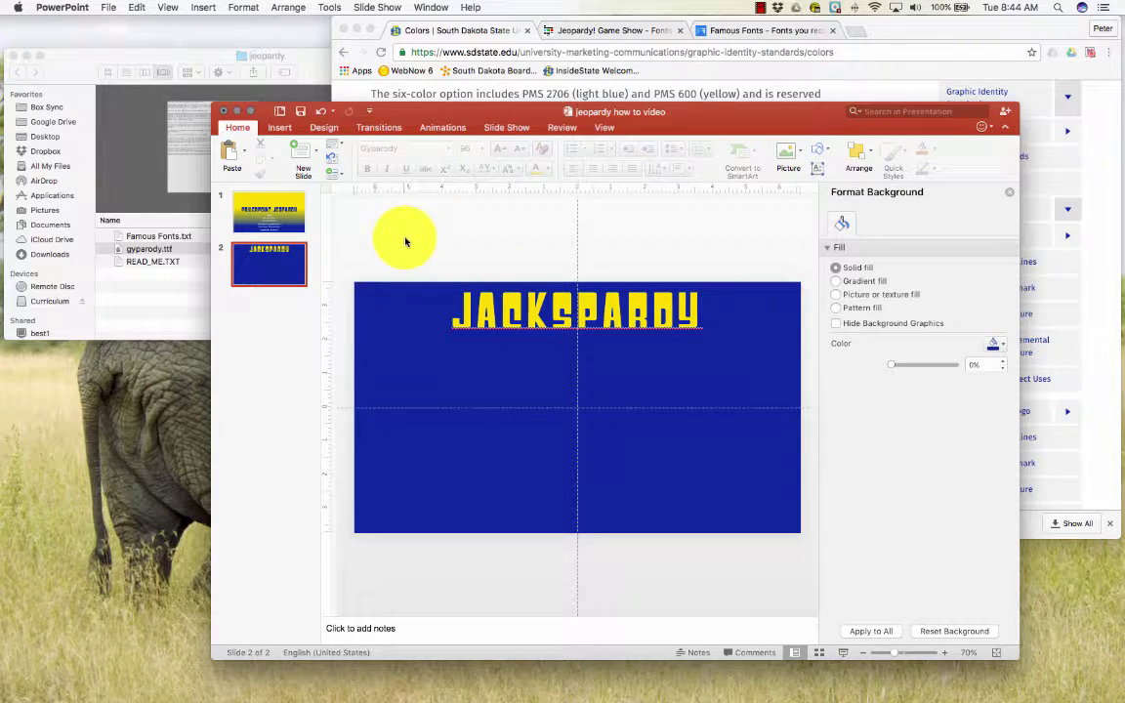
Draw a rectangle about 1.12" wide and 0.54" high below the title's left end and fill it with the recent SDSU blue.
click(283, 128)
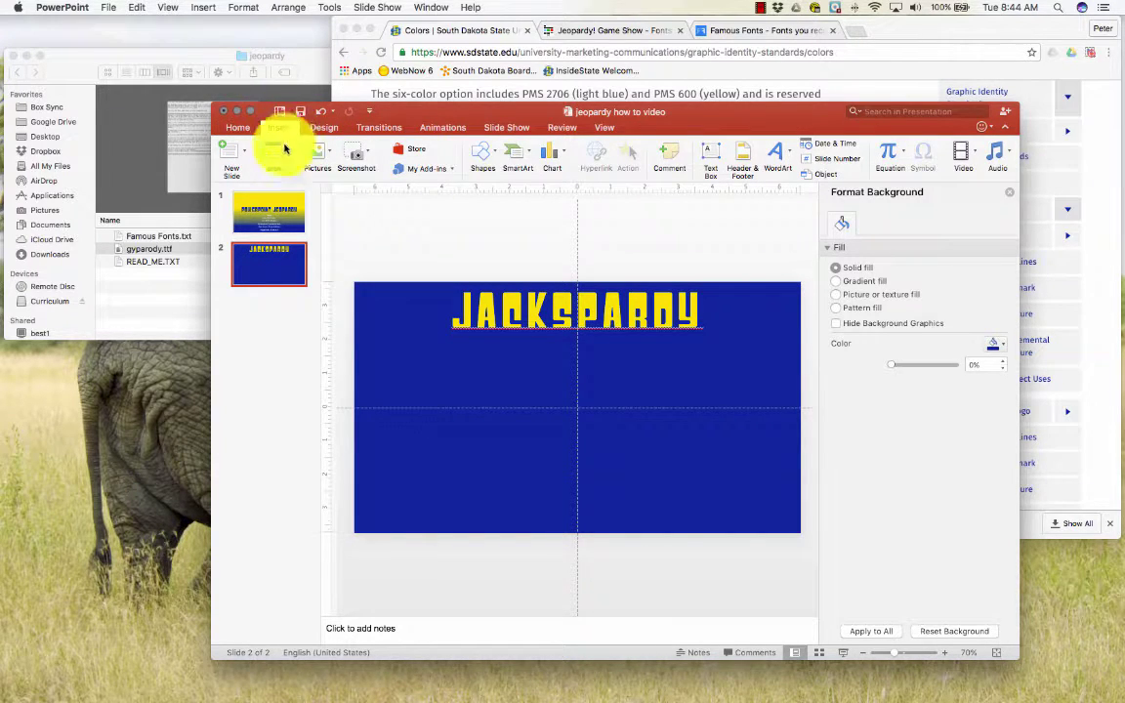
click(494, 157)
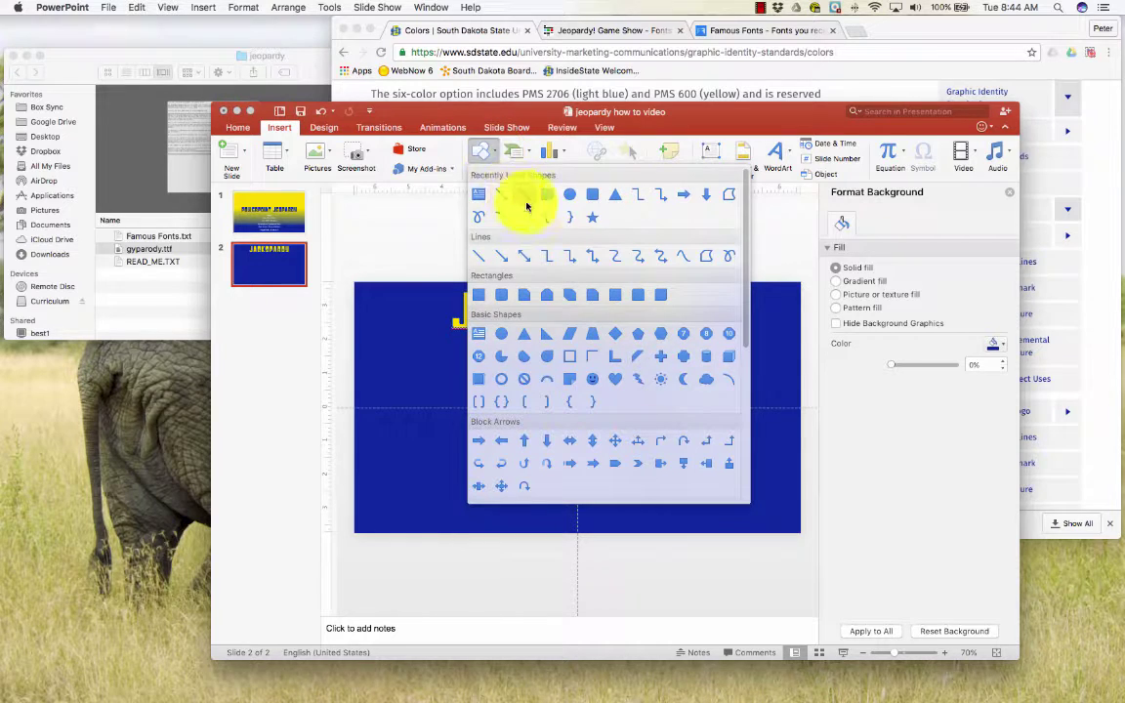
click(548, 195)
drag(426, 379, 466, 397)
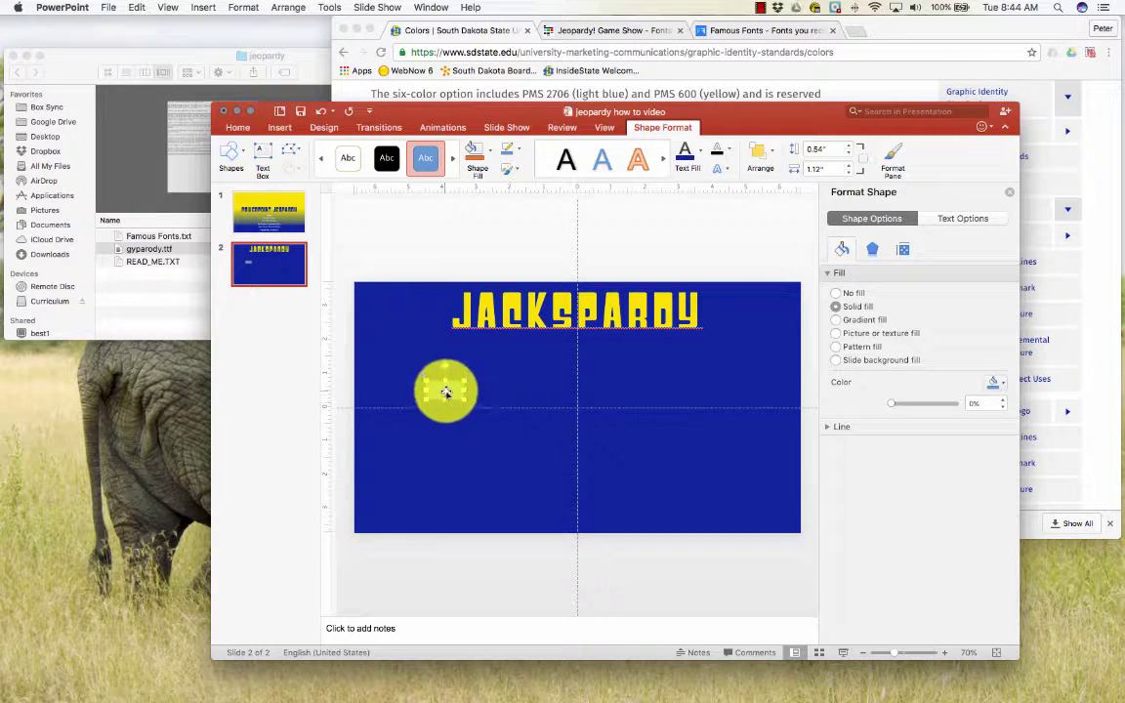
click(997, 382)
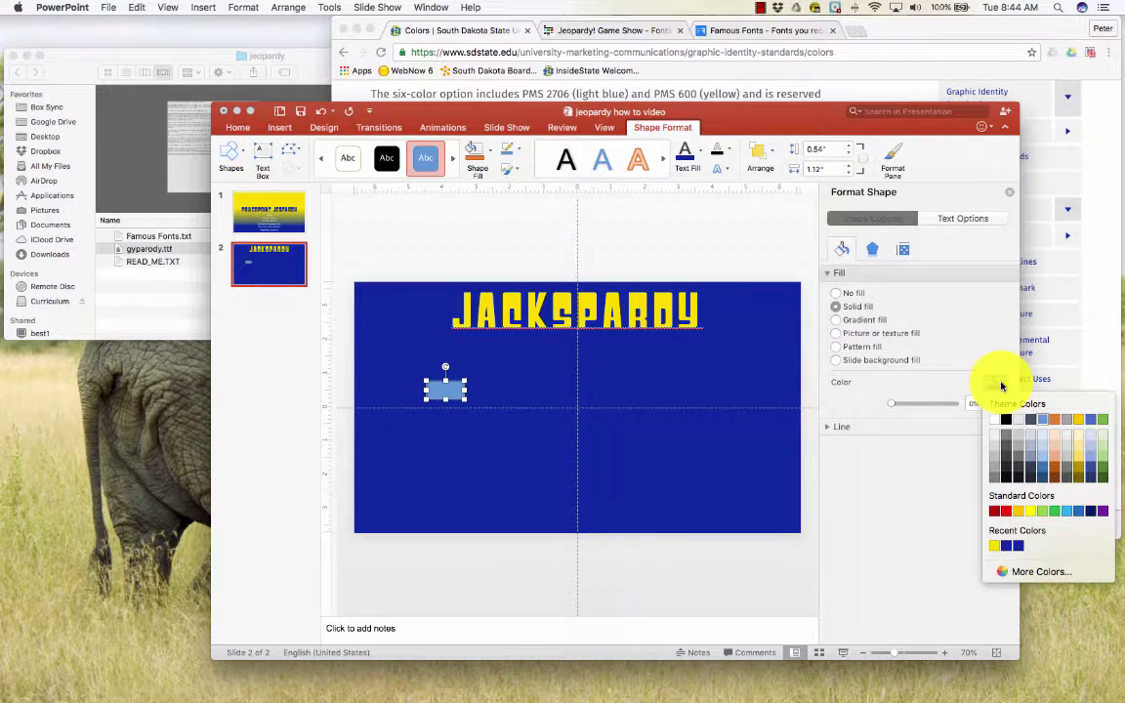
click(1019, 548)
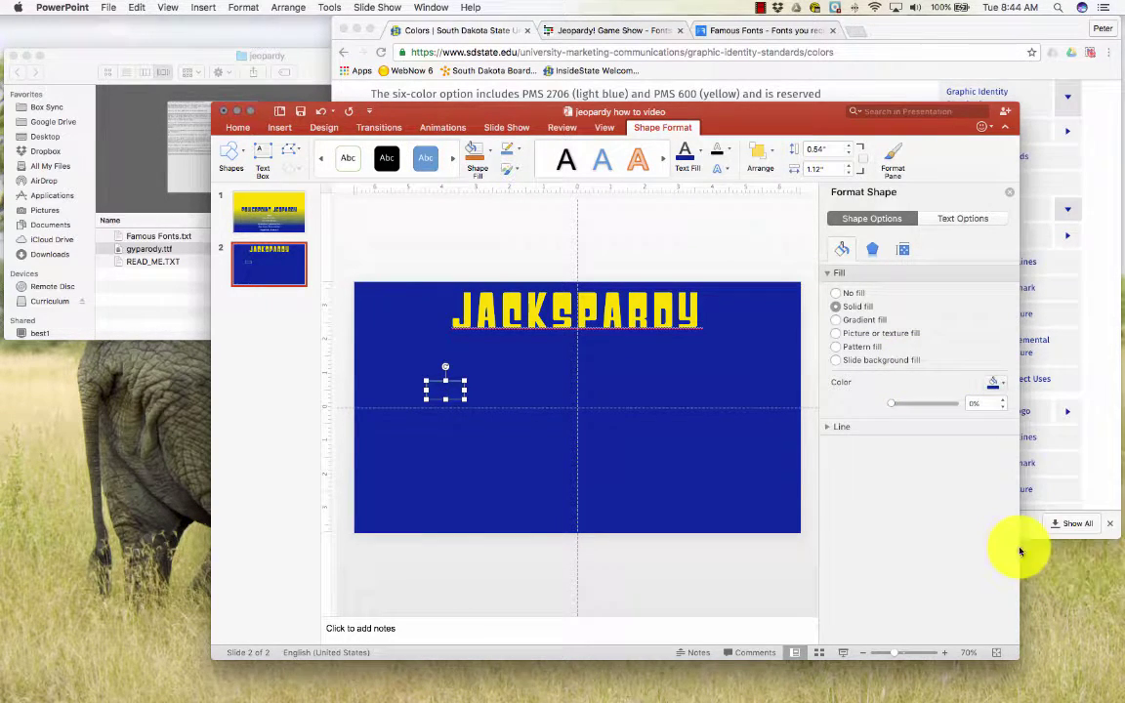
Add the text 100 inside the small rectangle and color it with the recent SDSU yellow.
right_click(439, 396)
click(471, 447)
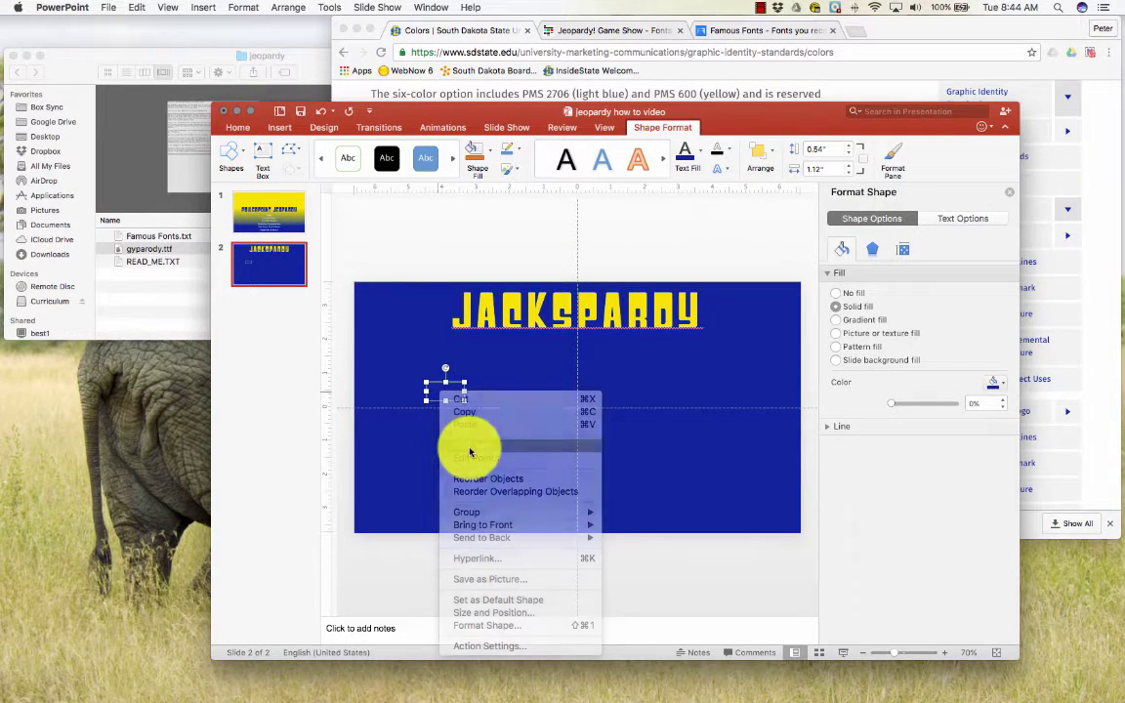
text(100)
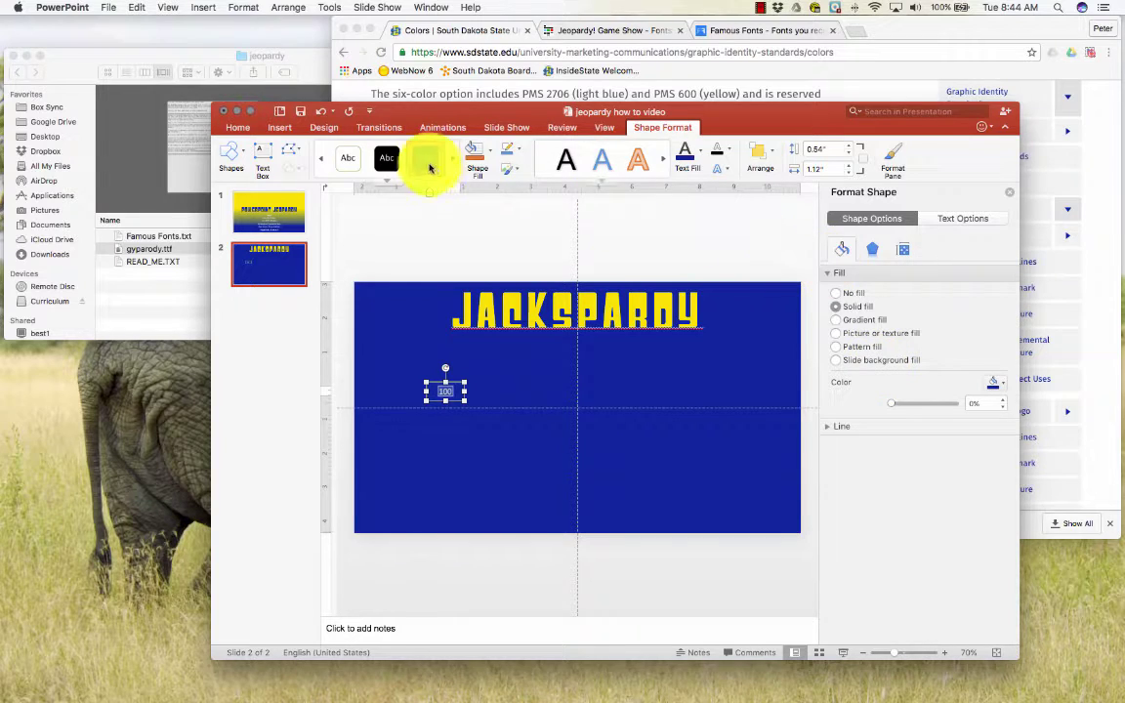
click(244, 130)
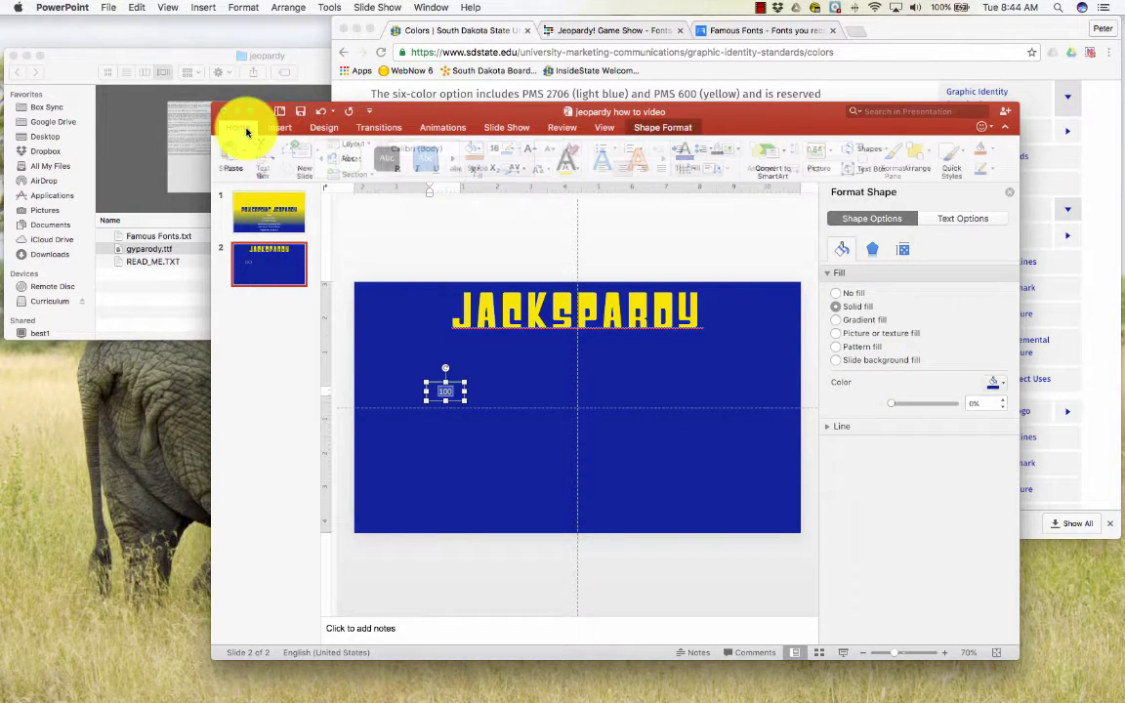
click(577, 173)
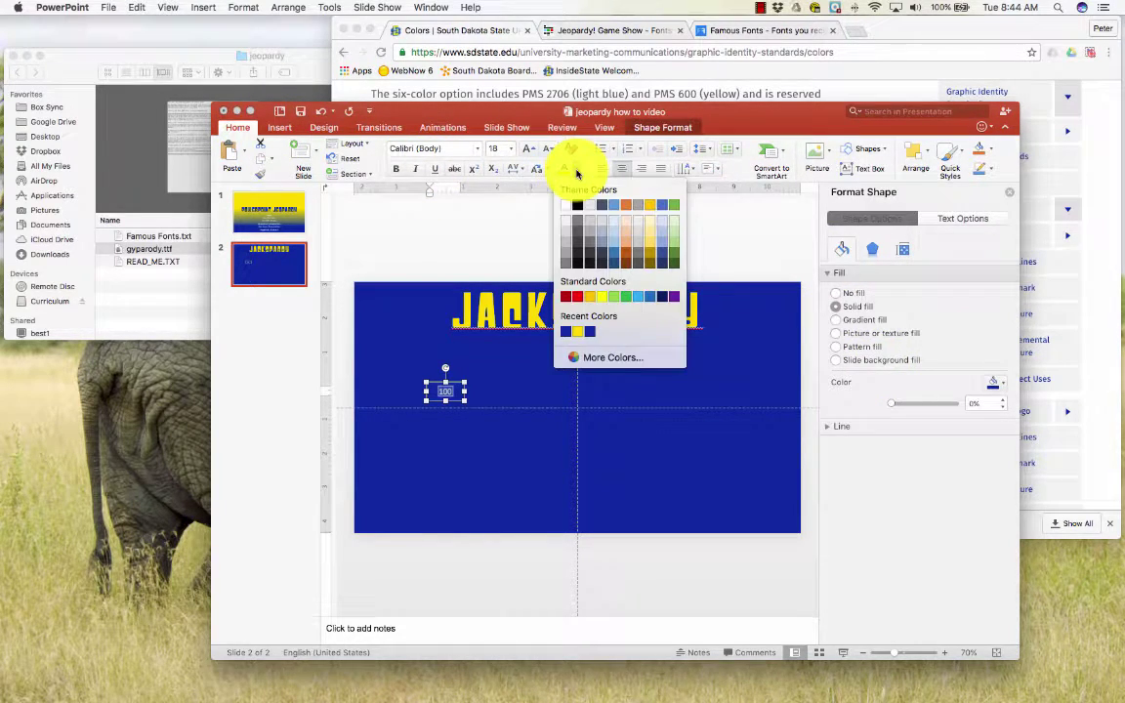
click(578, 335)
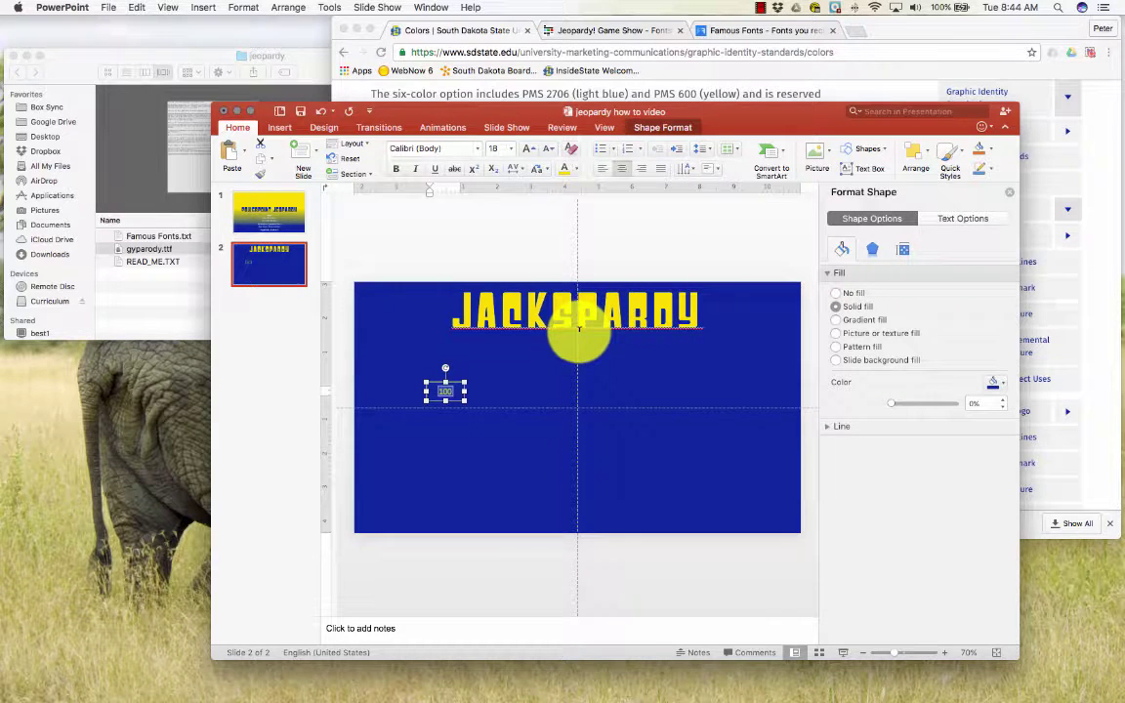
click(463, 410)
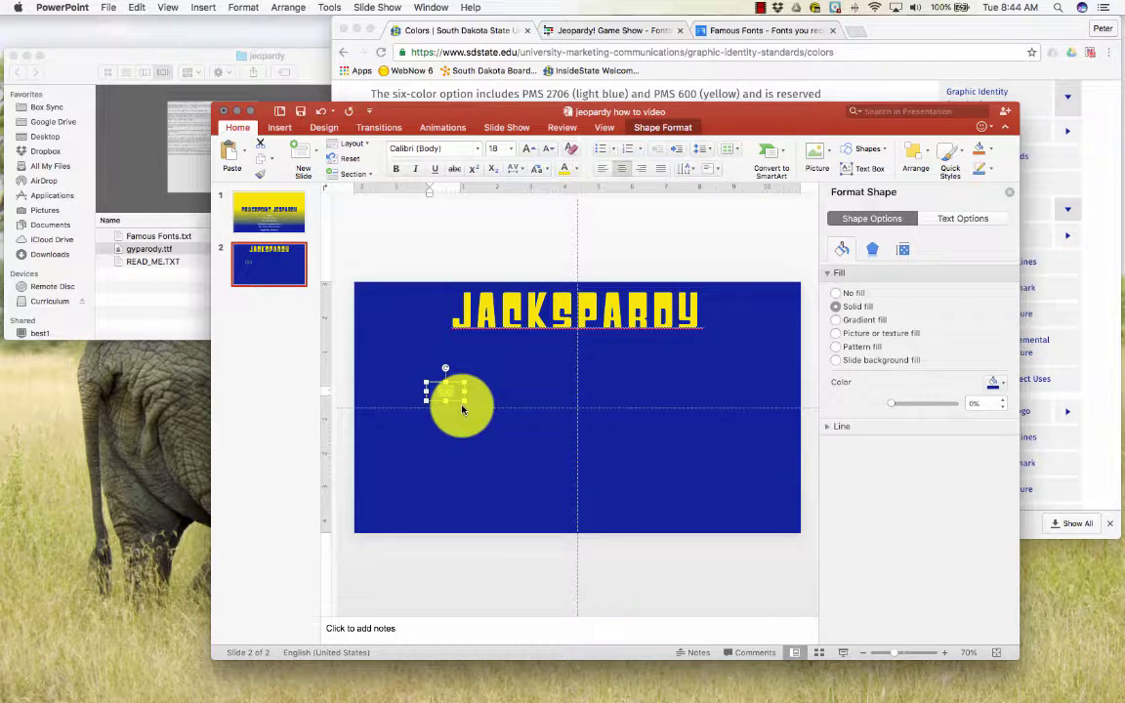
Give the rectangle the third top bevel in the last row of presets, with a width of 7.5 pt and height of 5 pt.
click(874, 252)
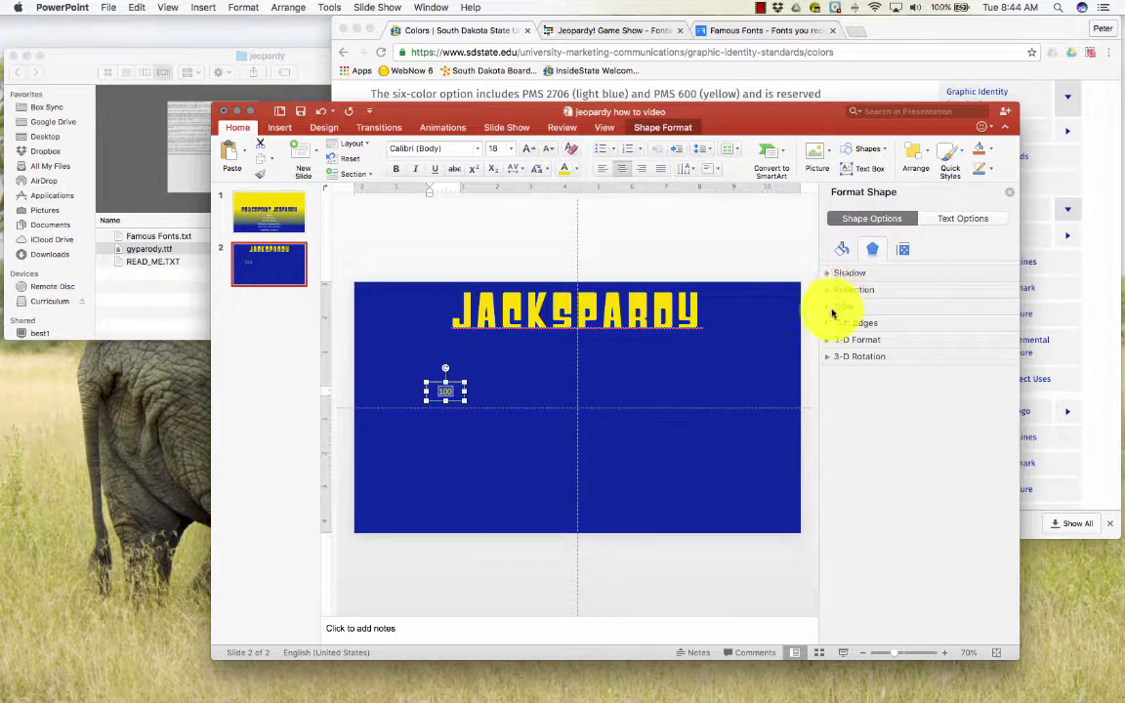
click(830, 341)
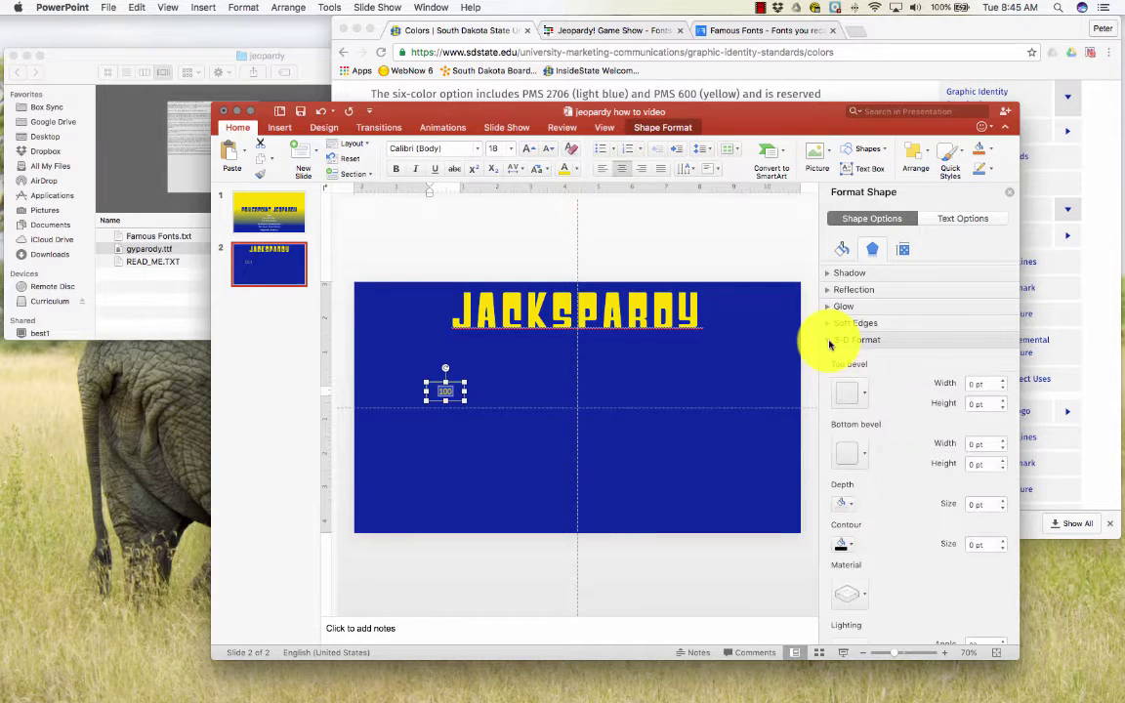
click(863, 399)
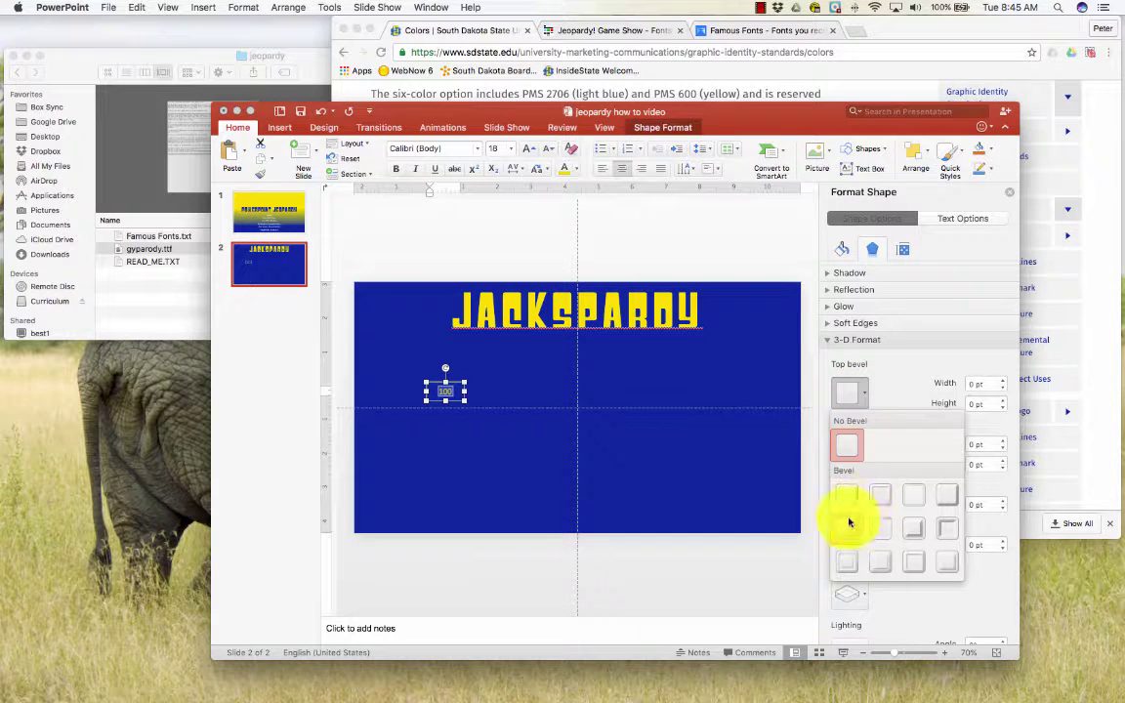
click(915, 570)
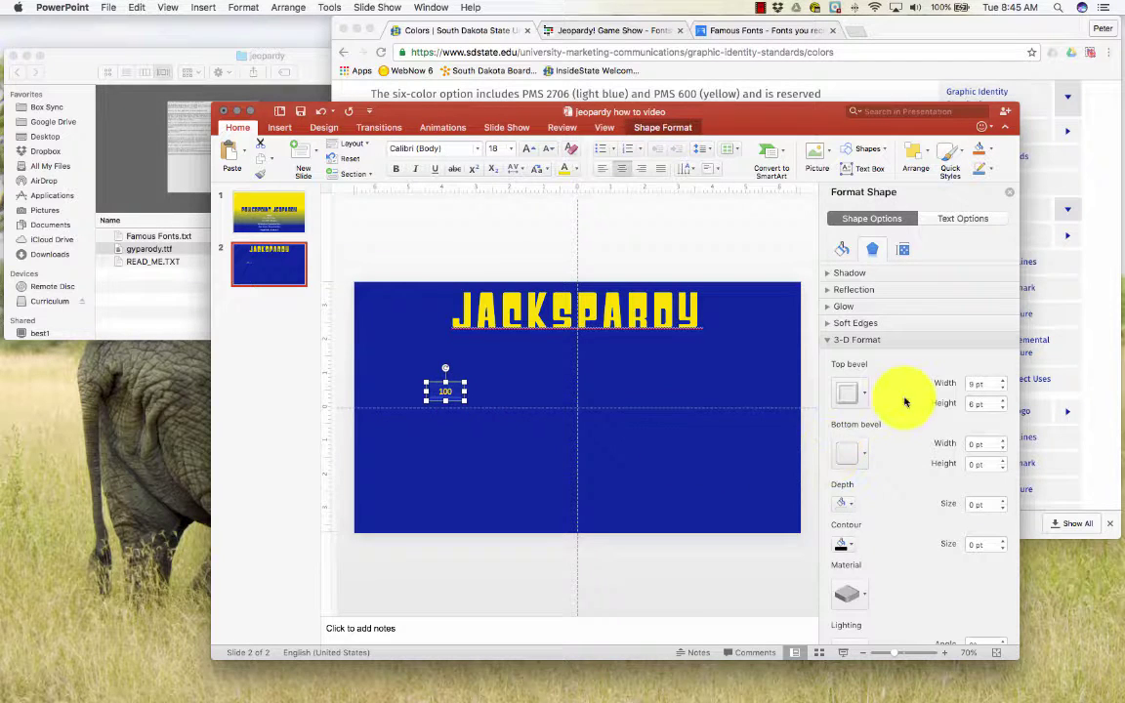
click(1004, 408)
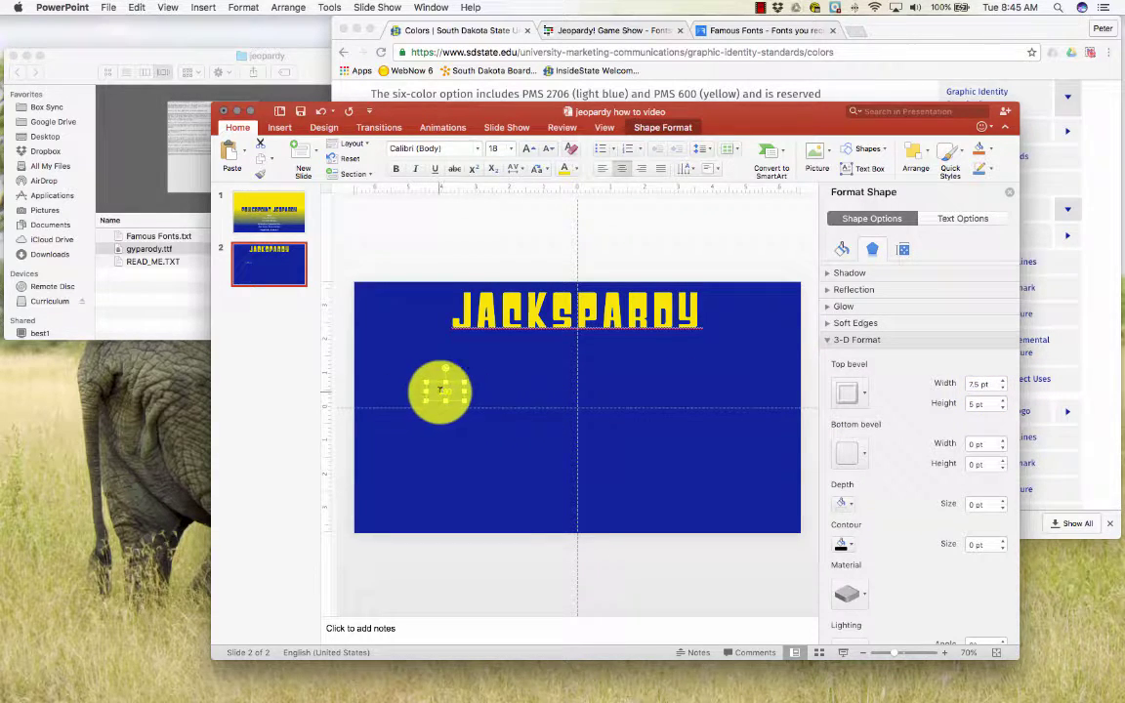
Set the 100 text inside the rectangle to Helvetica Regular at 24 pt and deselect the rectangle.
drag(439, 389, 456, 389)
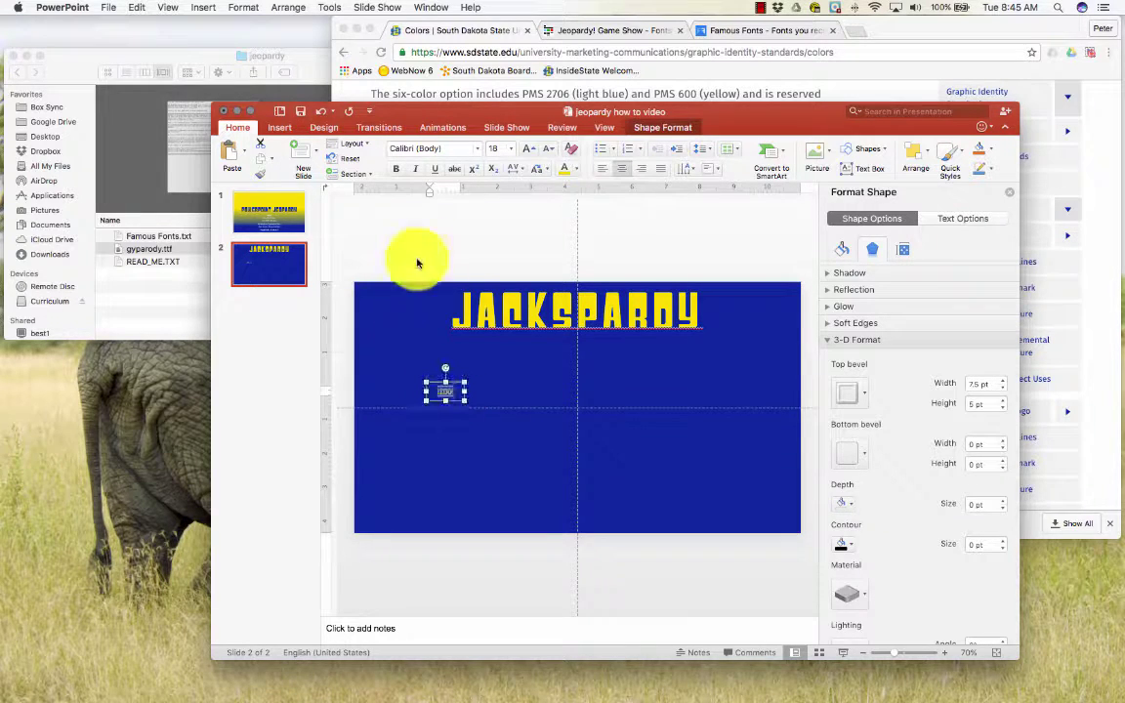
click(479, 150)
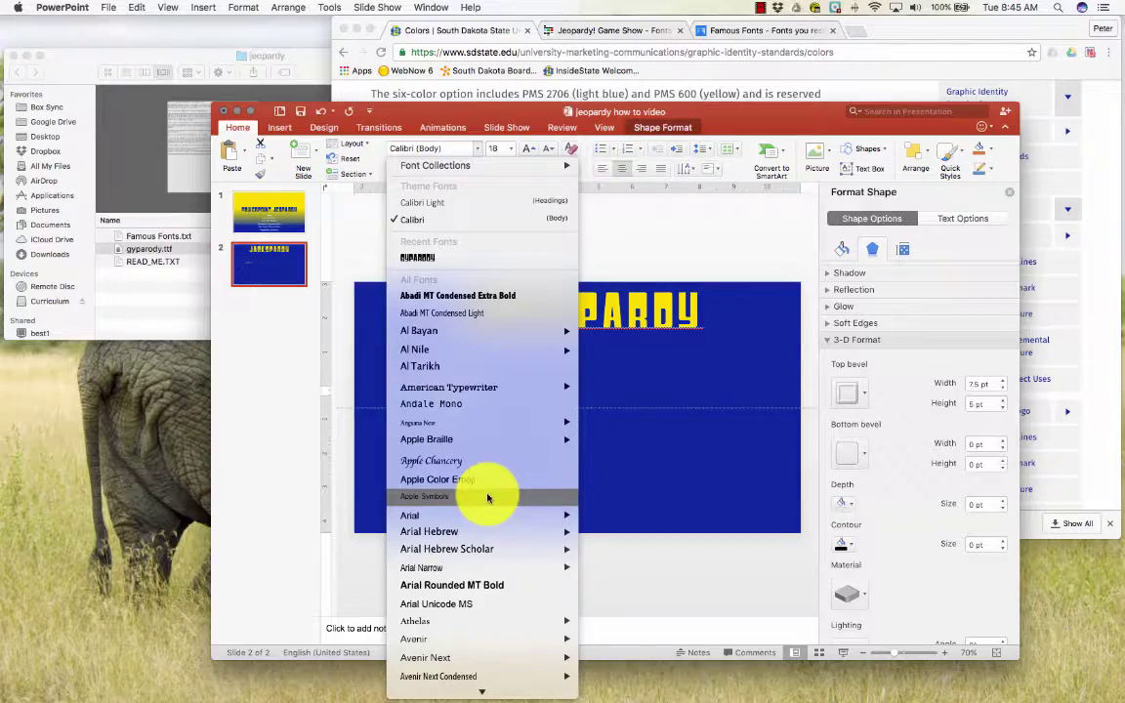
scroll(488, 498, down, 20)
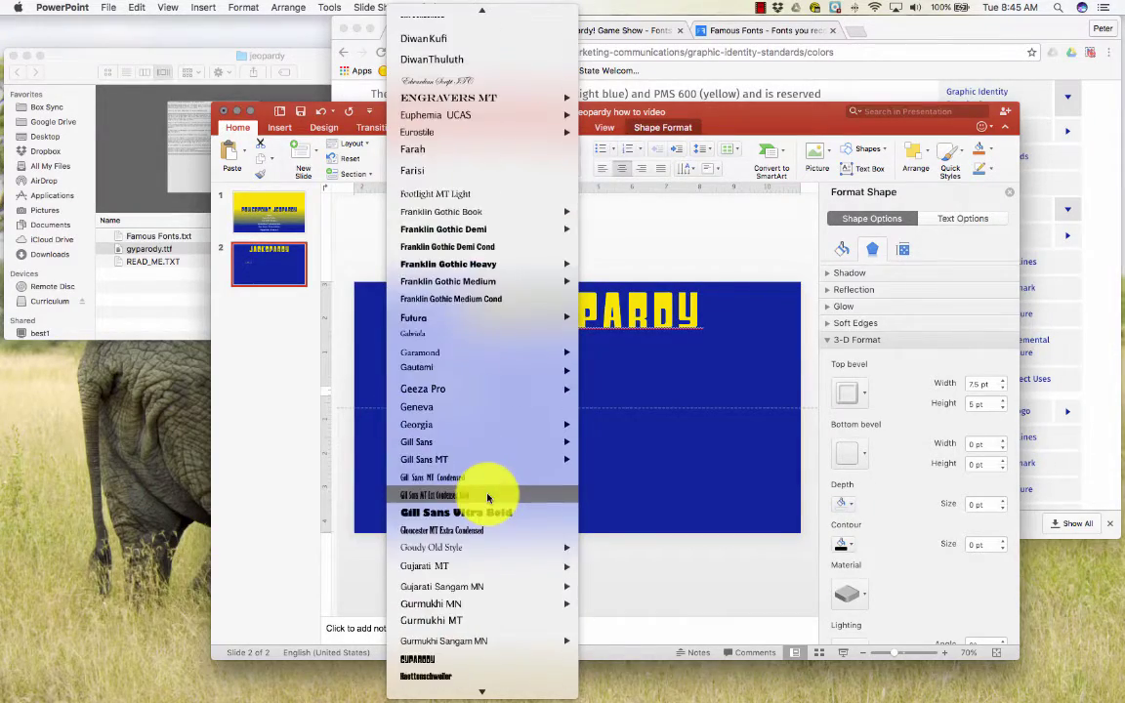
scroll(488, 499, down, 15)
mouse_move(488, 498)
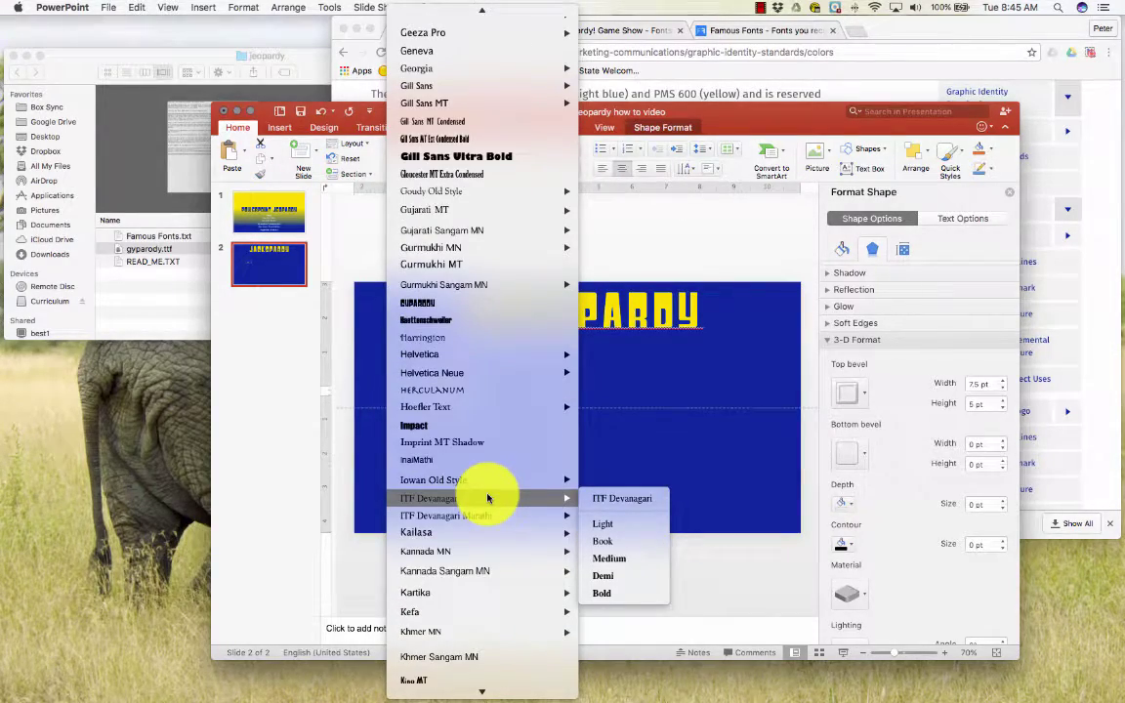
mouse_move(476, 383)
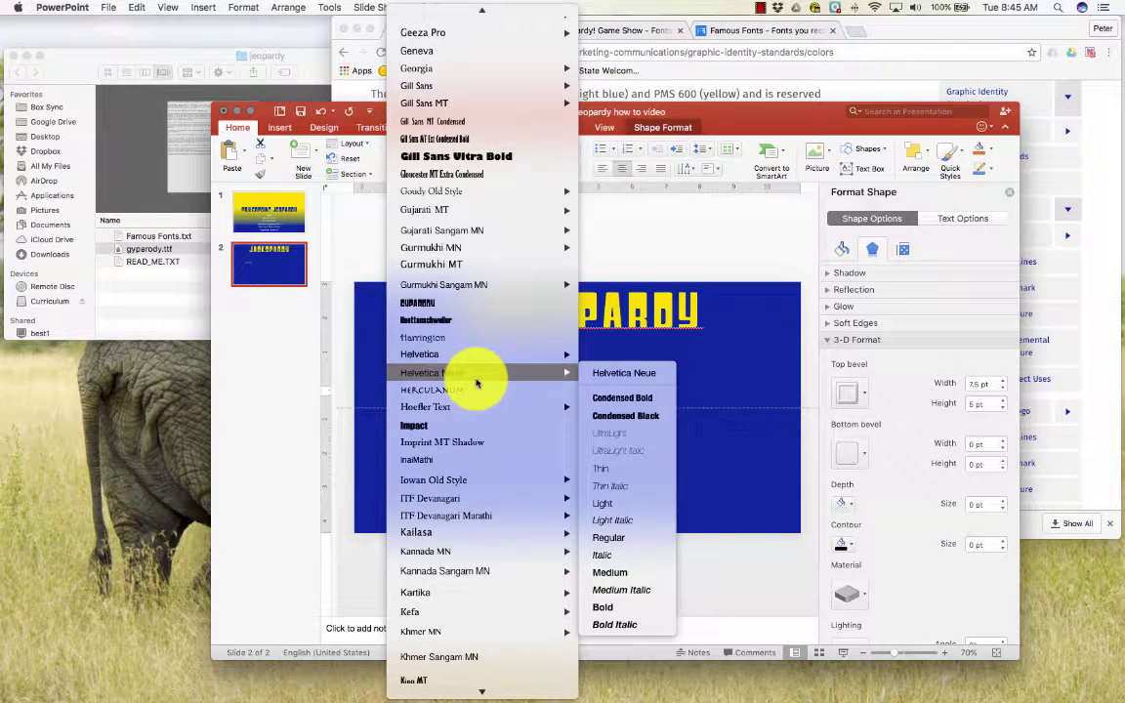
mouse_move(485, 357)
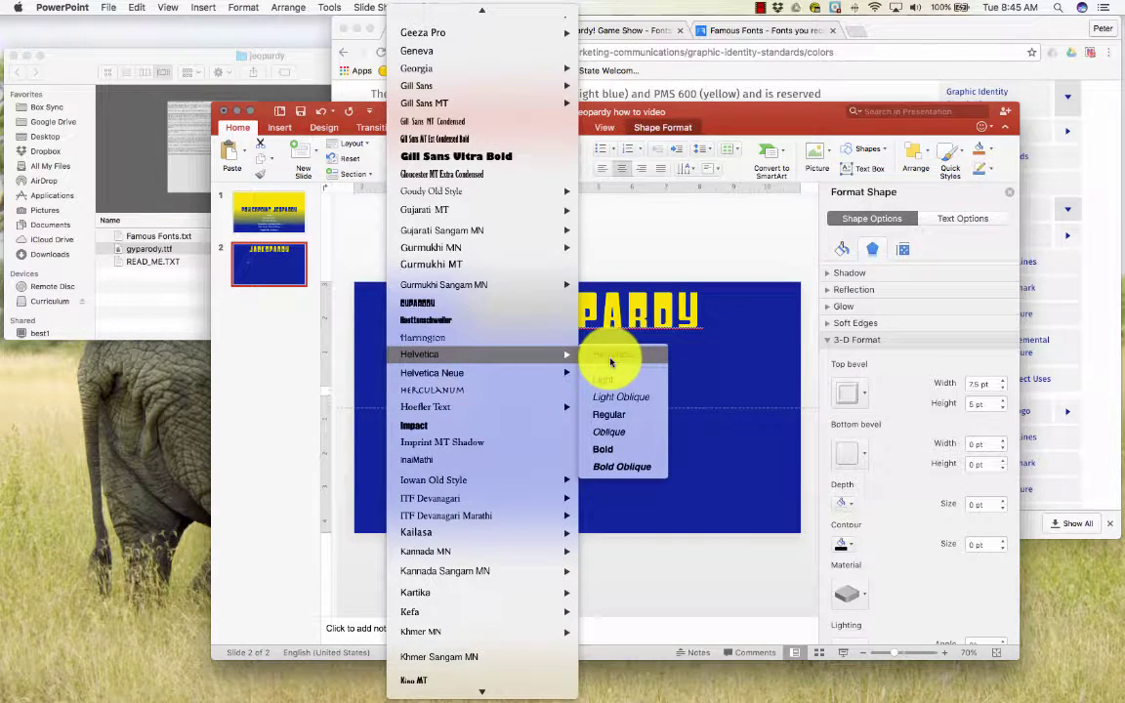
click(608, 415)
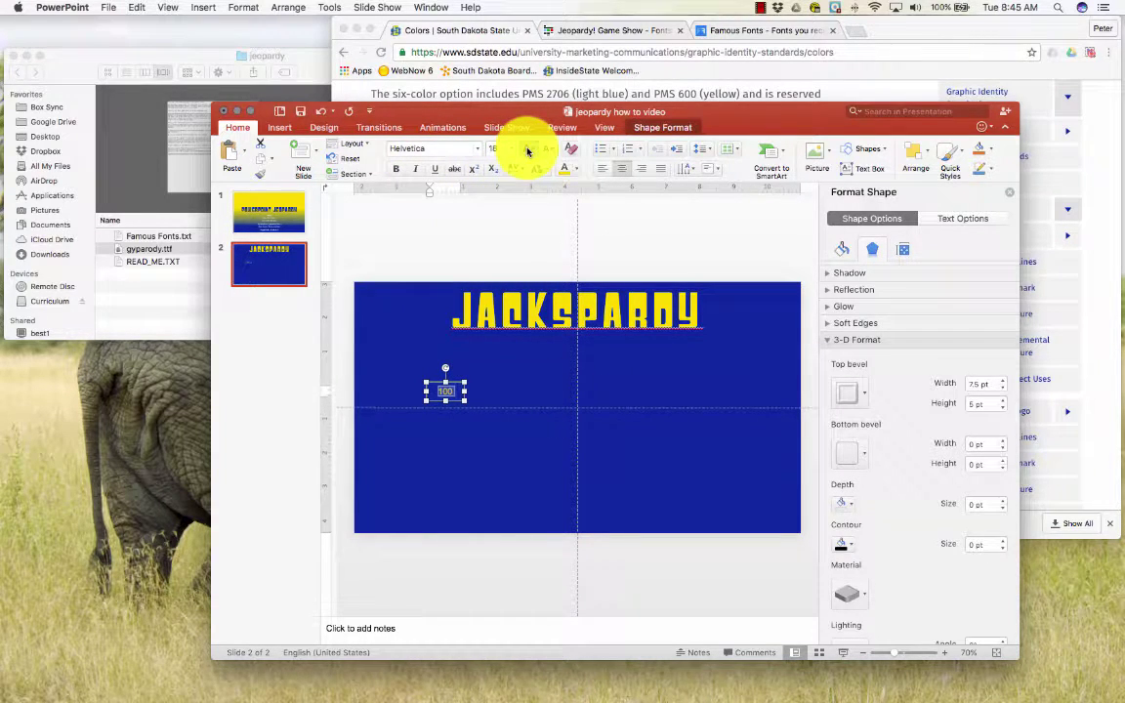
click(479, 419)
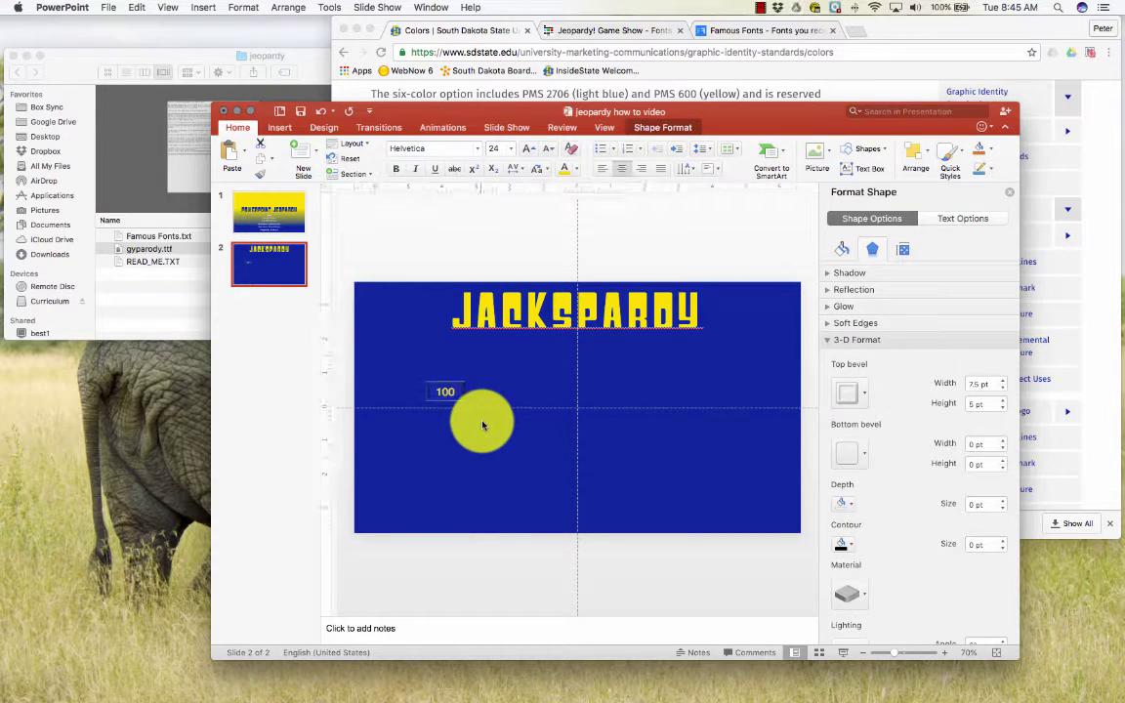
Try to build a column by pasting and positioning copies of the 100 rectangle, and undo the pasted copies.
drag(436, 395, 427, 392)
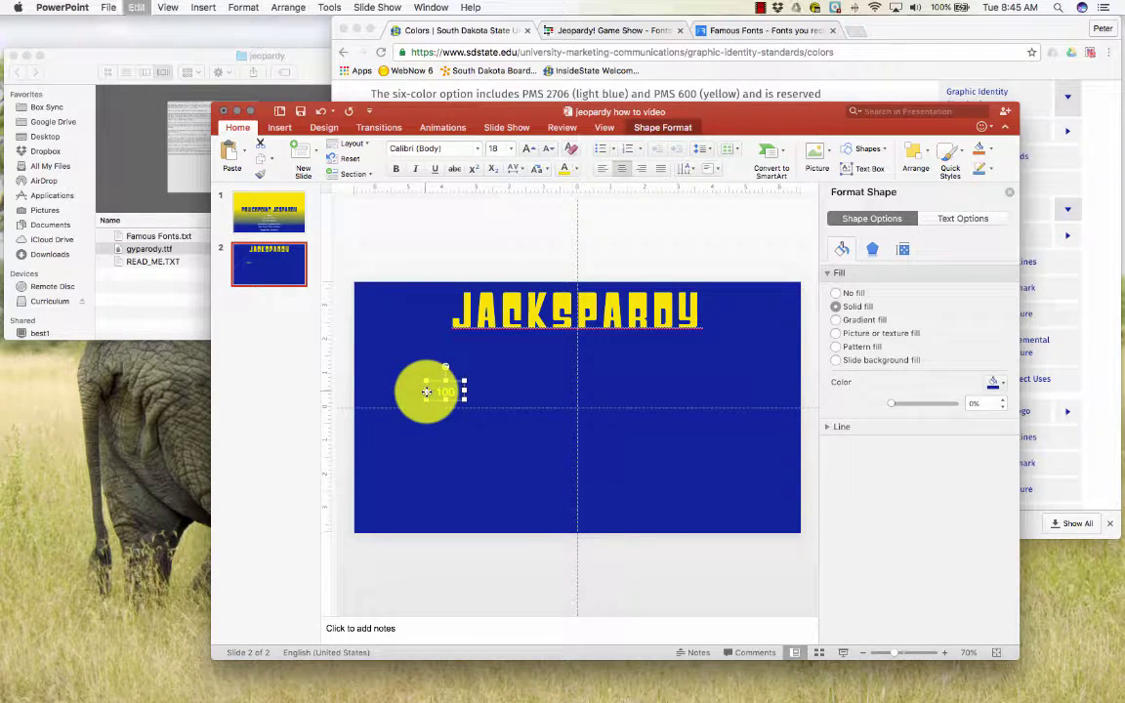
click(417, 440)
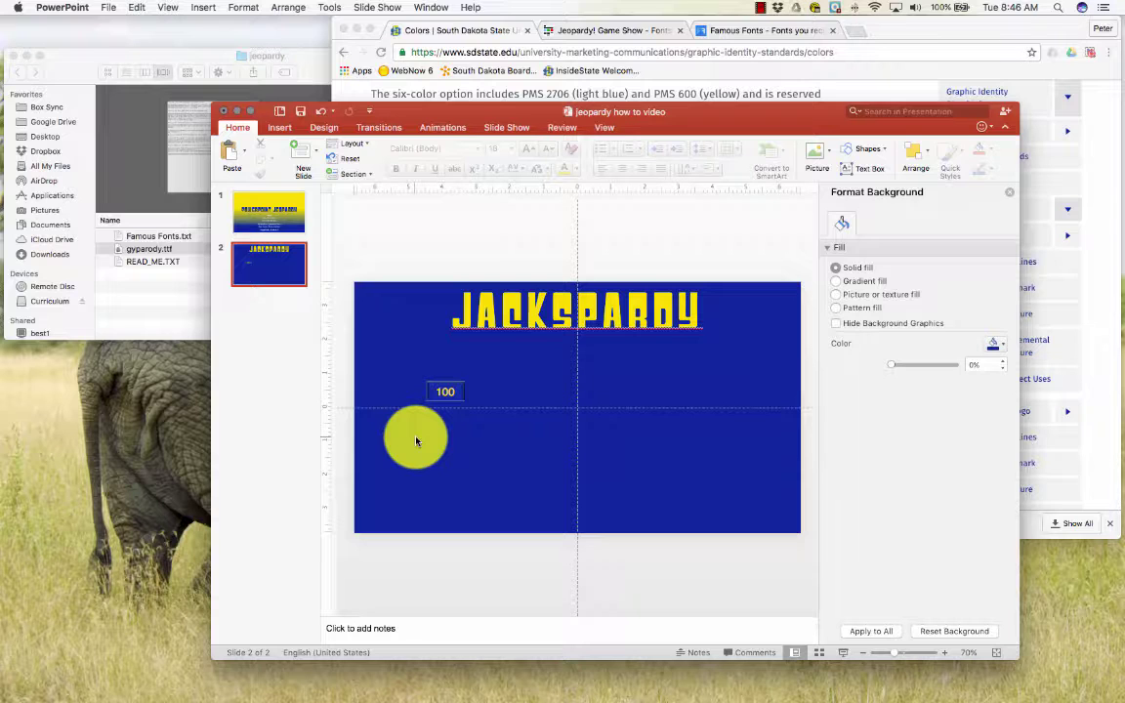
key(super+v)
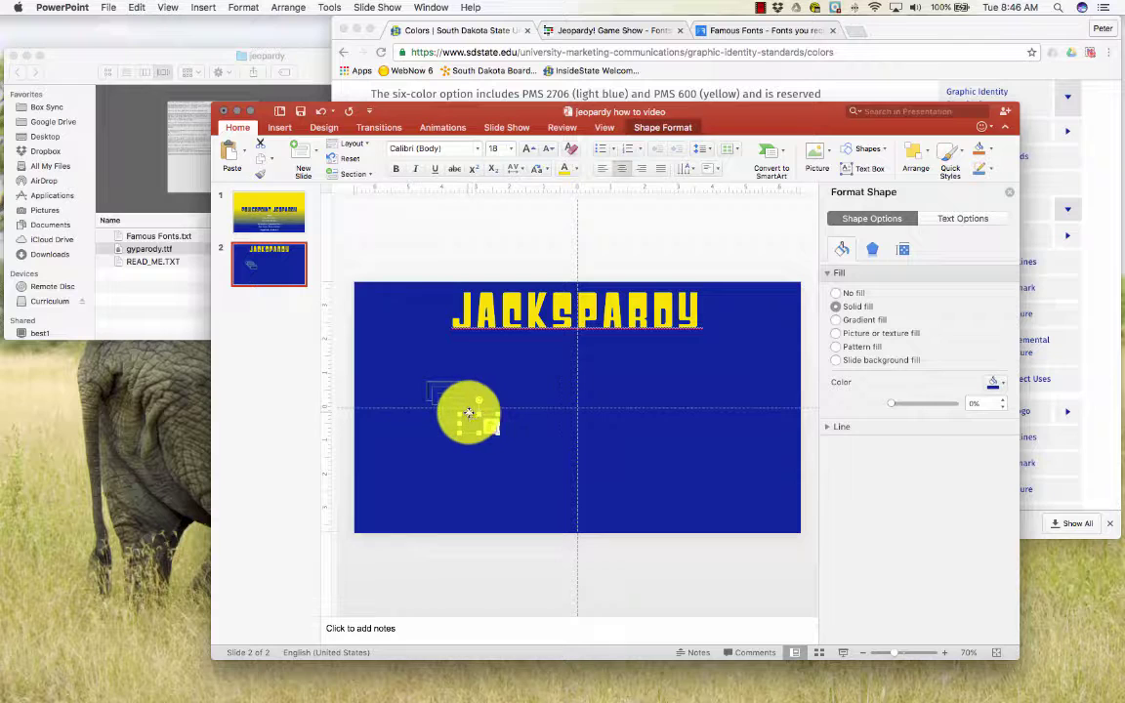
mouse_move(469, 413)
mouse_down()
mouse_move(441, 476)
mouse_move(447, 409)
mouse_move(452, 426)
mouse_move(429, 457)
mouse_move(453, 409)
mouse_move(453, 427)
mouse_move(439, 422)
mouse_move(472, 395)
mouse_up()
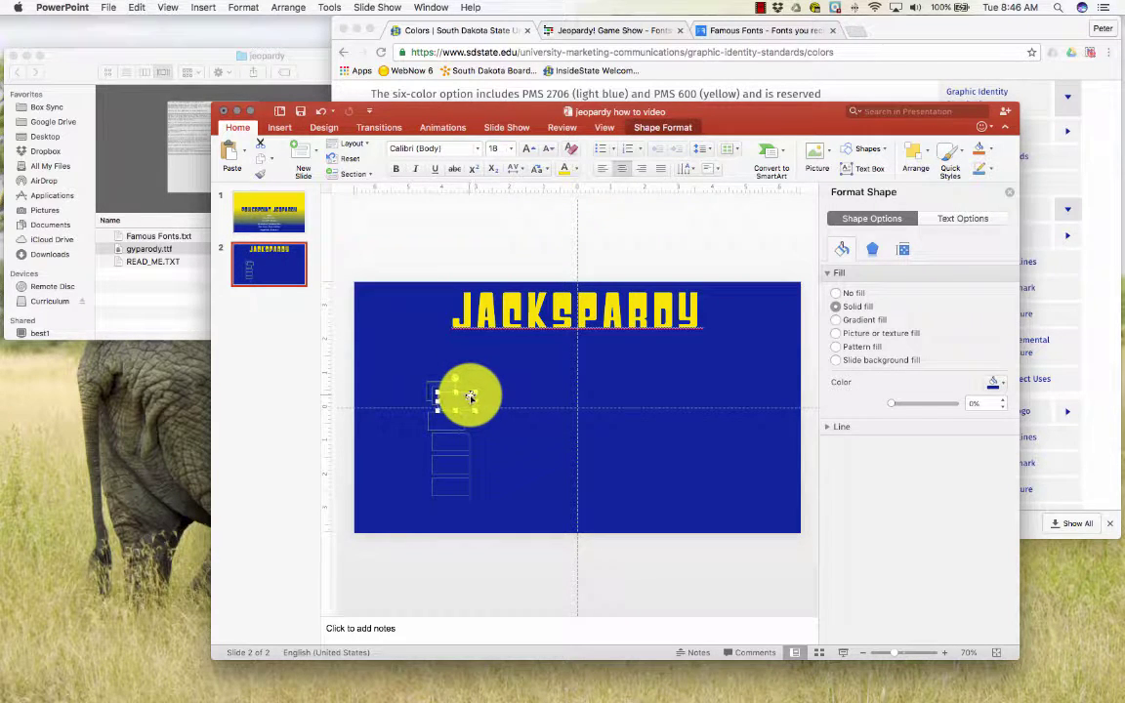
click(428, 337)
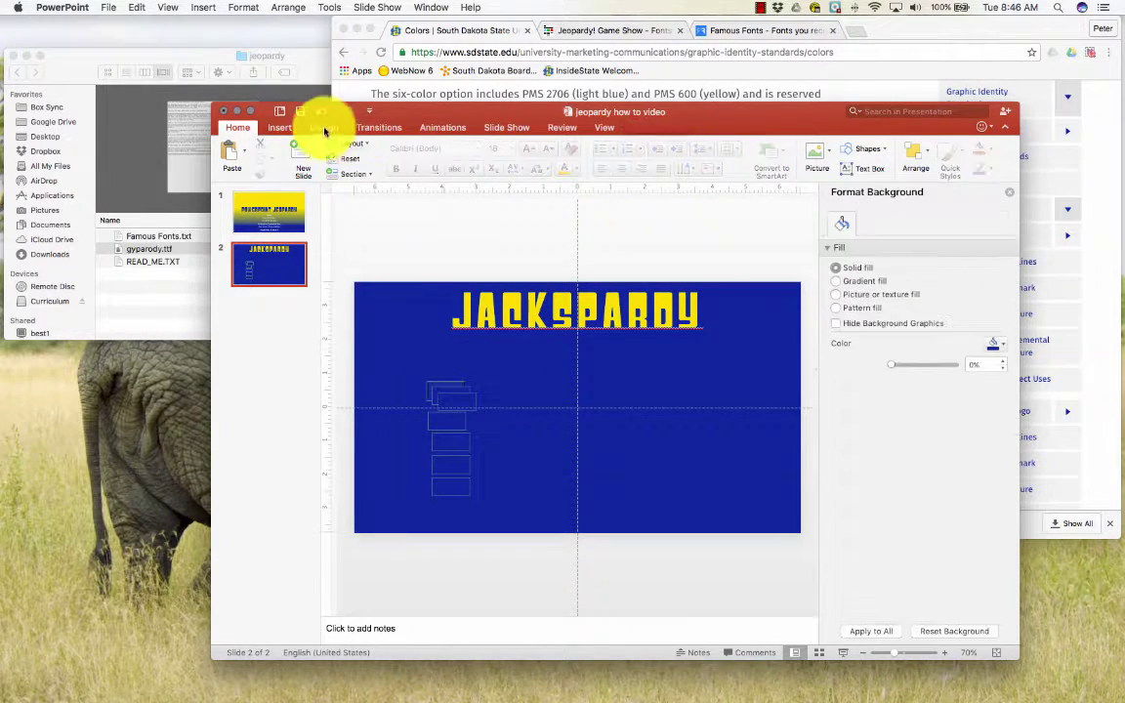
drag(462, 400, 456, 396)
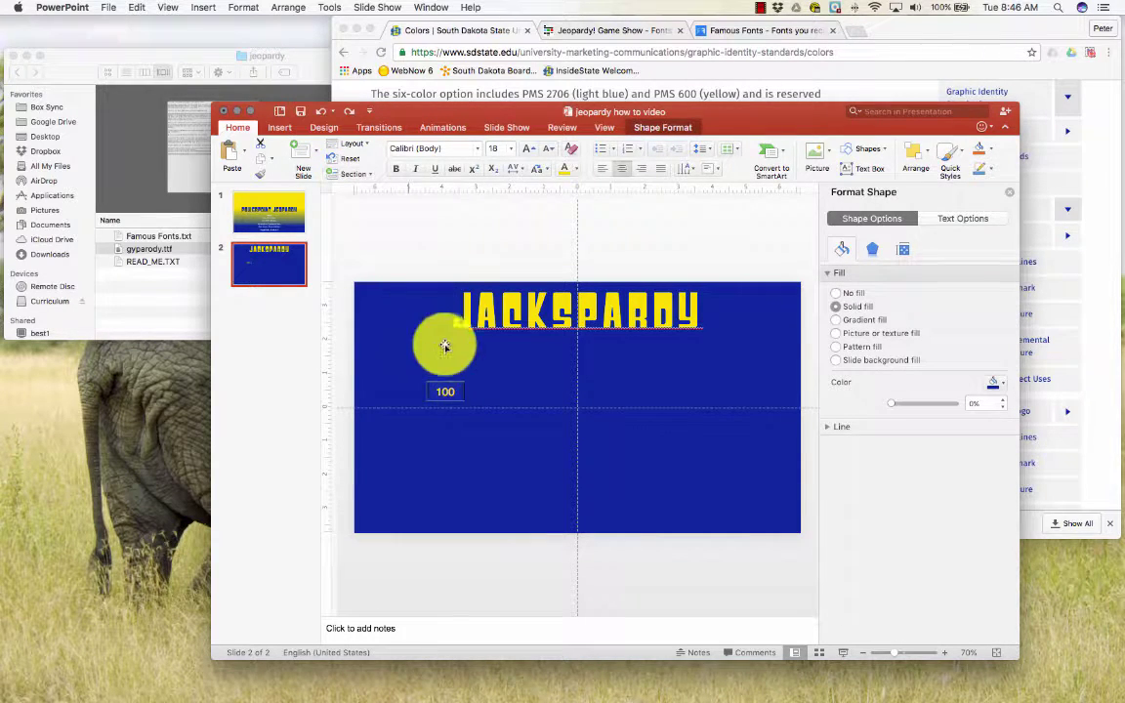
click(431, 434)
click(426, 393)
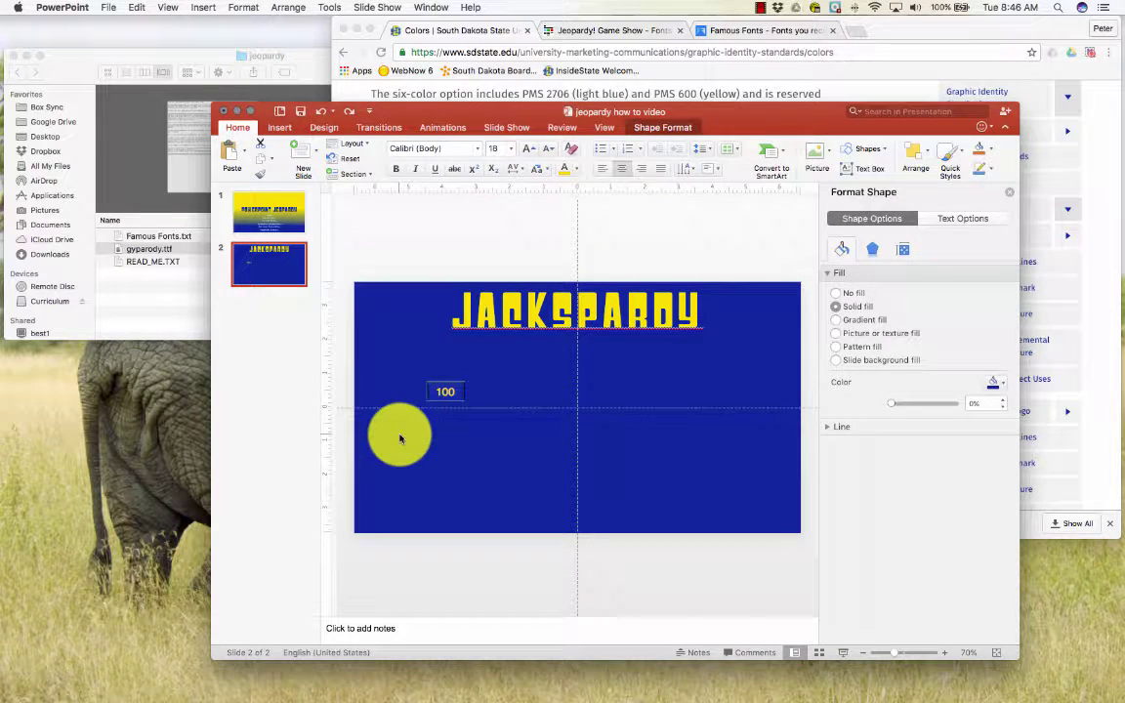
click(397, 434)
drag(427, 409, 459, 396)
click(461, 395)
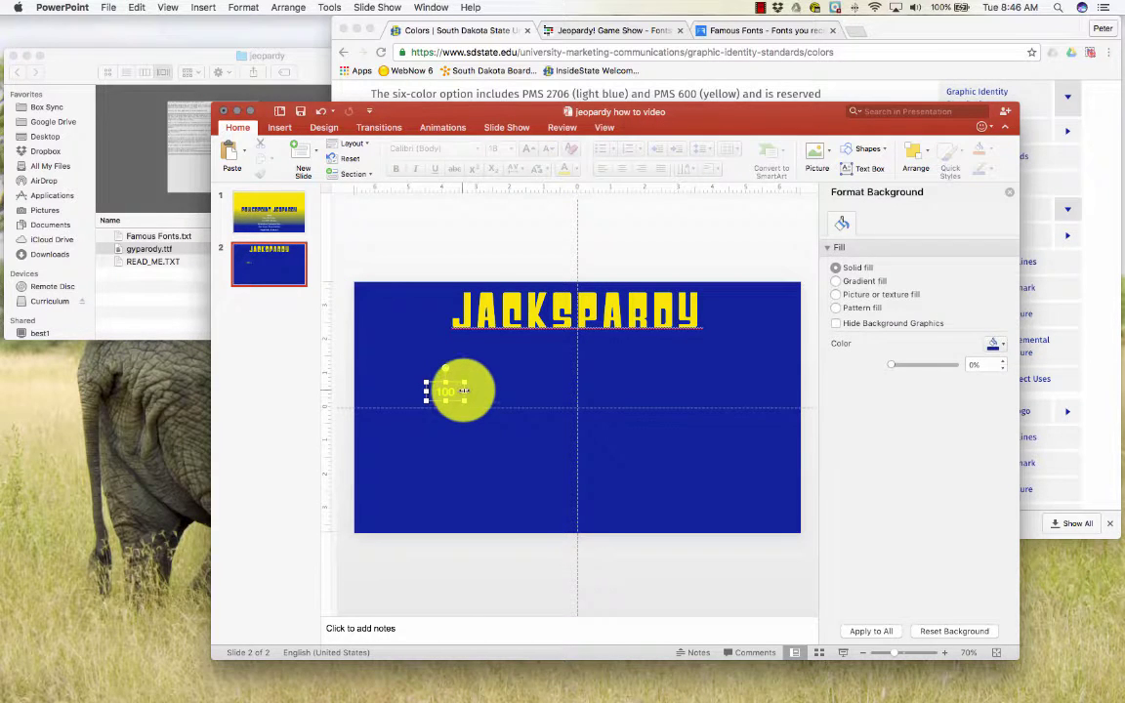
Copy the 100 rectangle and paste two copies of it, aligned and evenly spaced in a column below the original.
right_click(464, 392)
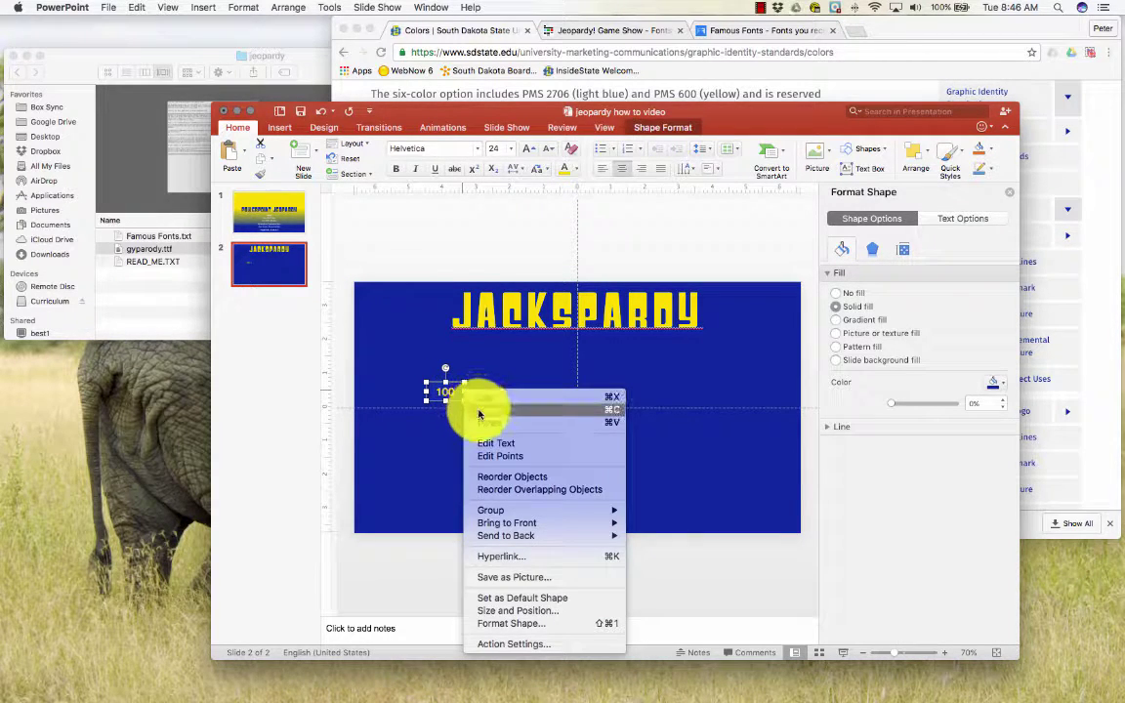
click(484, 411)
right_click(474, 436)
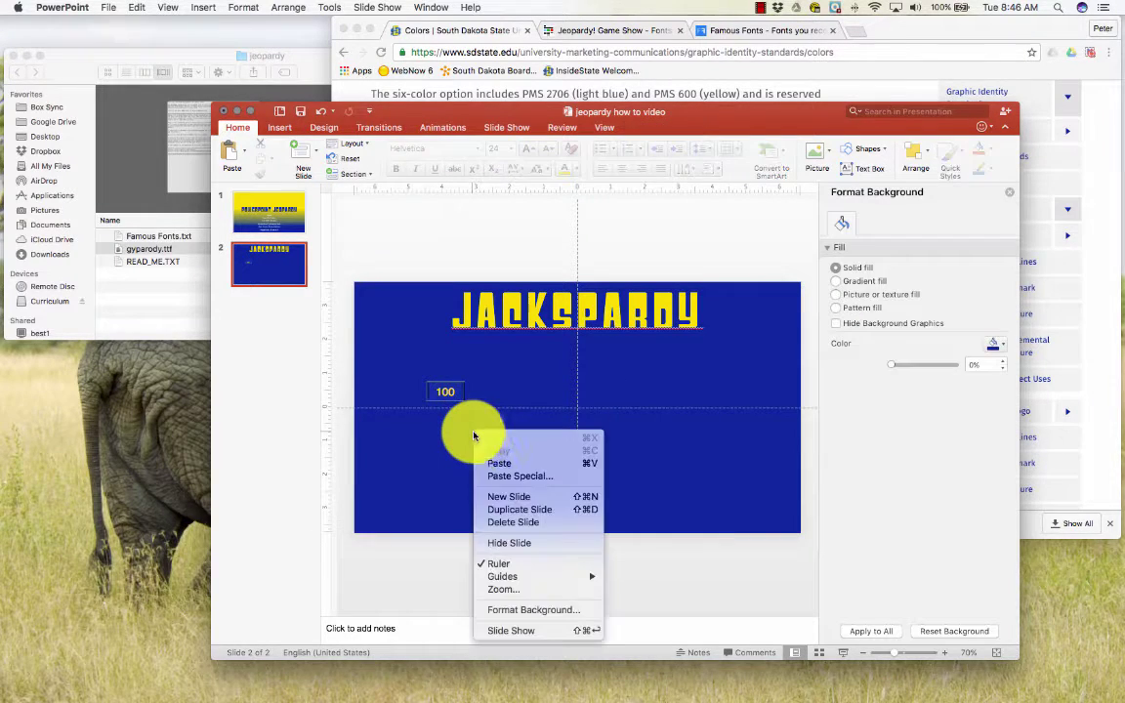
click(489, 461)
drag(487, 465, 441, 424)
right_click(494, 437)
click(507, 470)
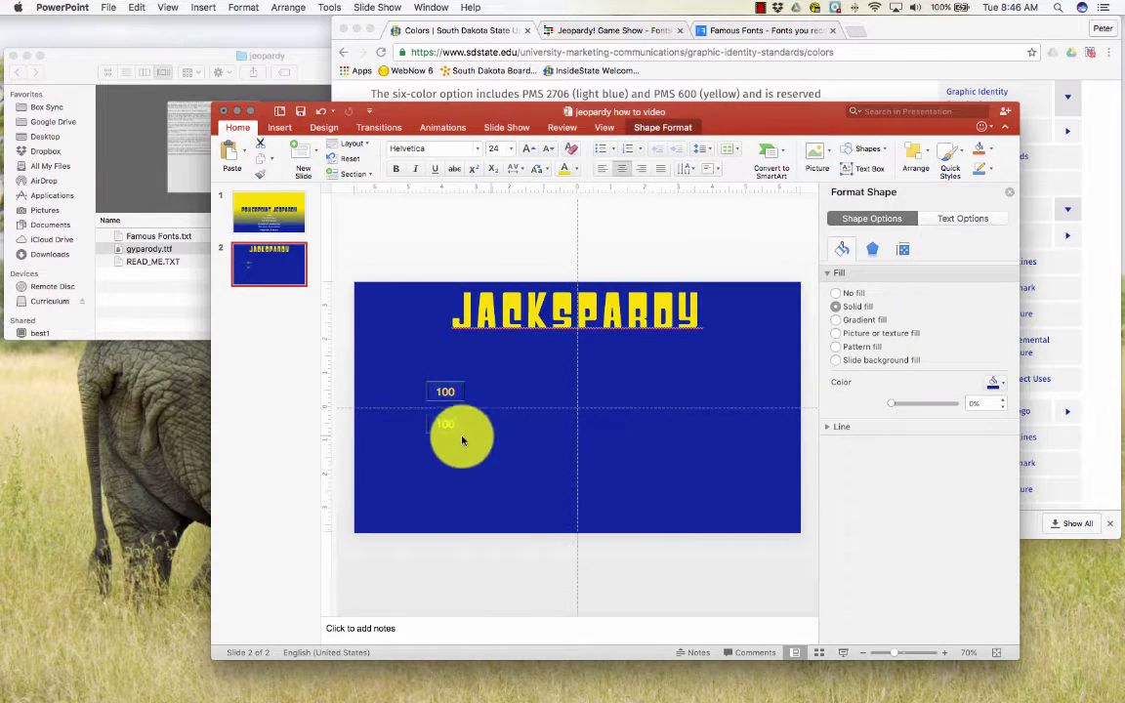
drag(454, 437, 491, 432)
Paste two more copies of the 100 rectangle and place them at the lower end of the column.
right_click(498, 431)
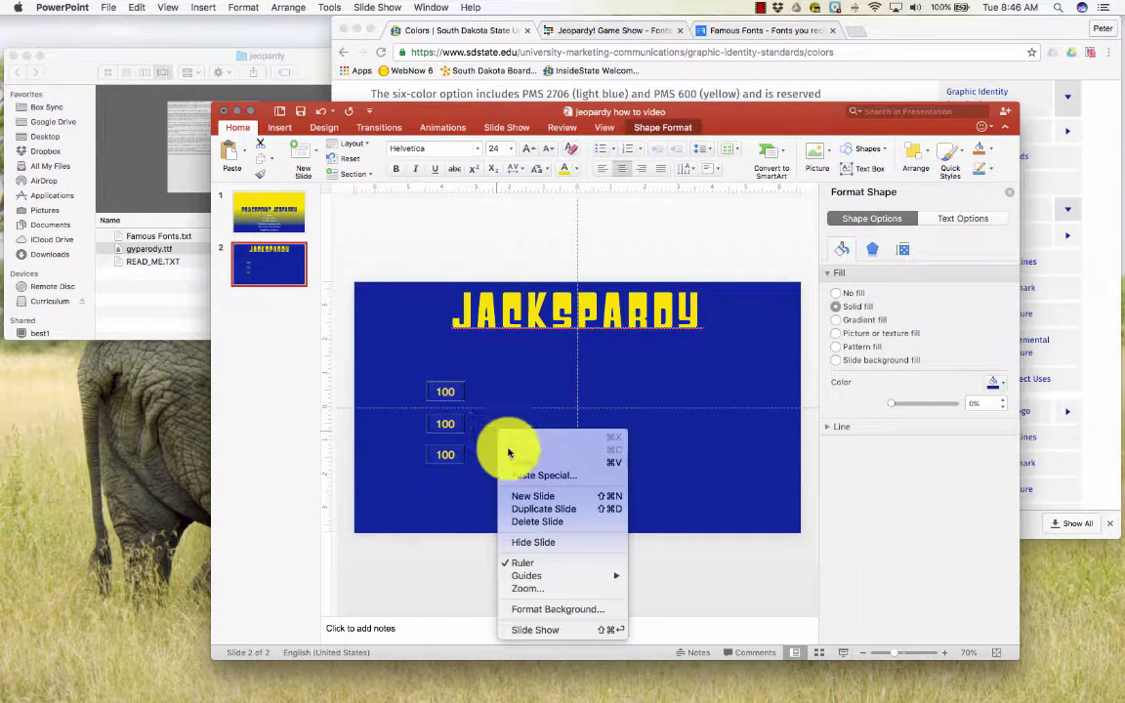
click(527, 463)
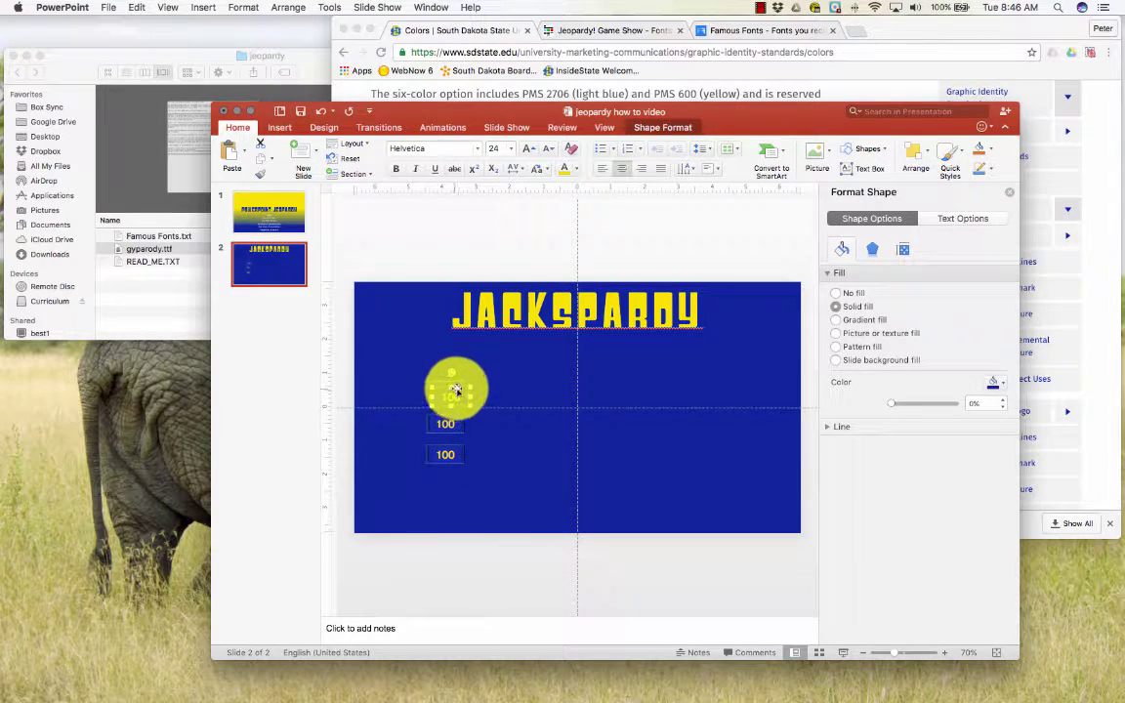
right_click(503, 459)
click(518, 497)
drag(447, 432, 459, 390)
drag(477, 489, 452, 509)
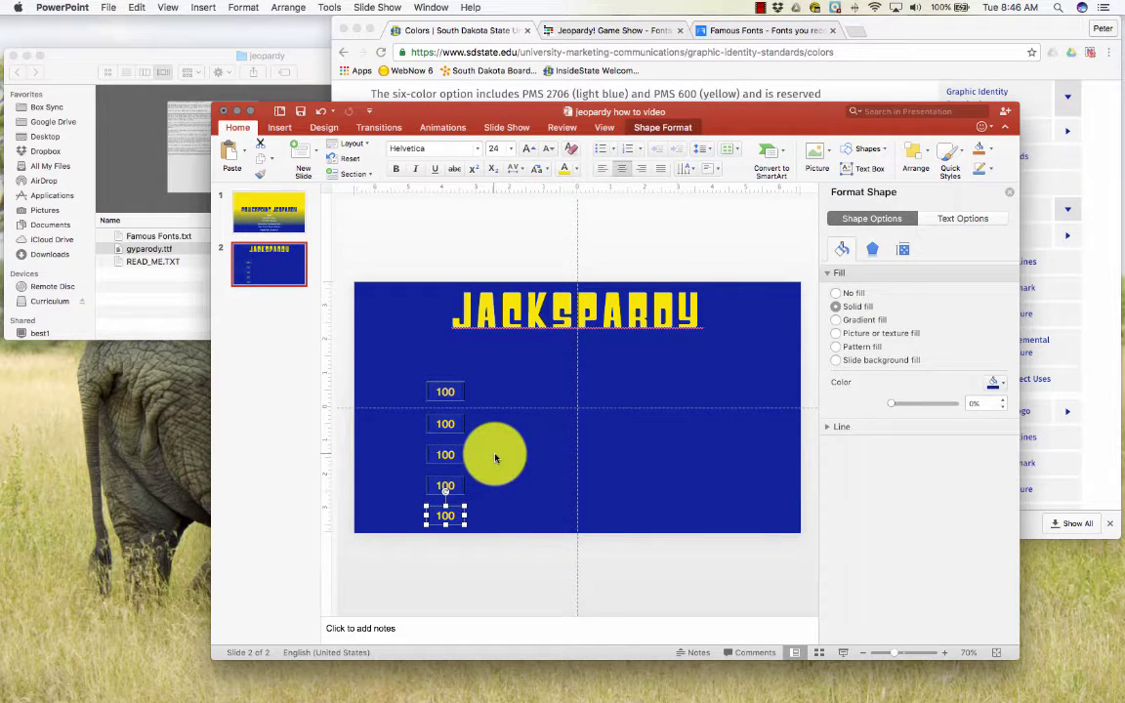
Paste another copy of the rectangle directly above the column's uppermost 100 and change its text to 1-1.
right_click(498, 455)
click(516, 499)
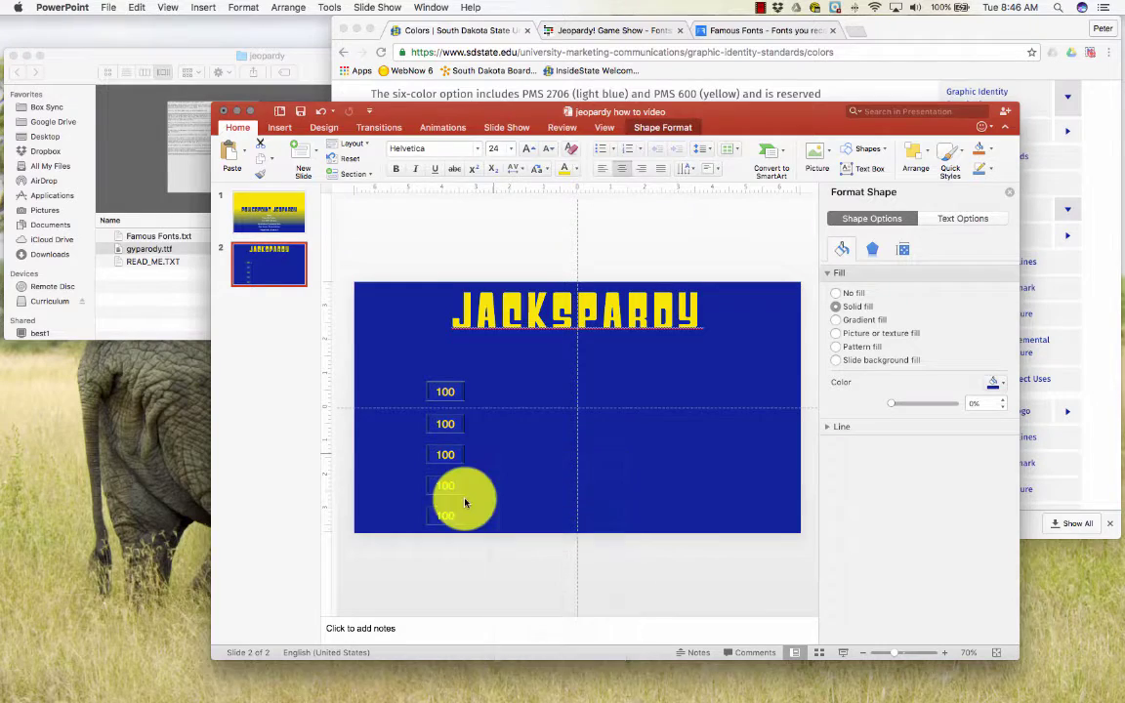
click(662, 352)
right_click(479, 447)
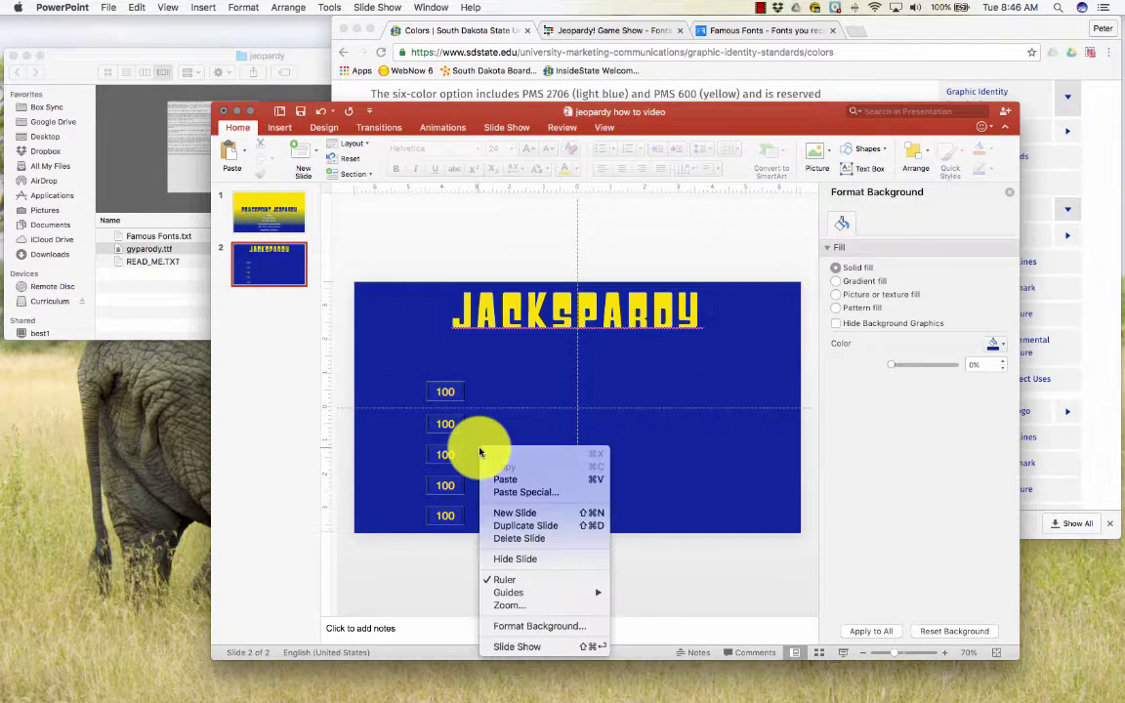
click(505, 480)
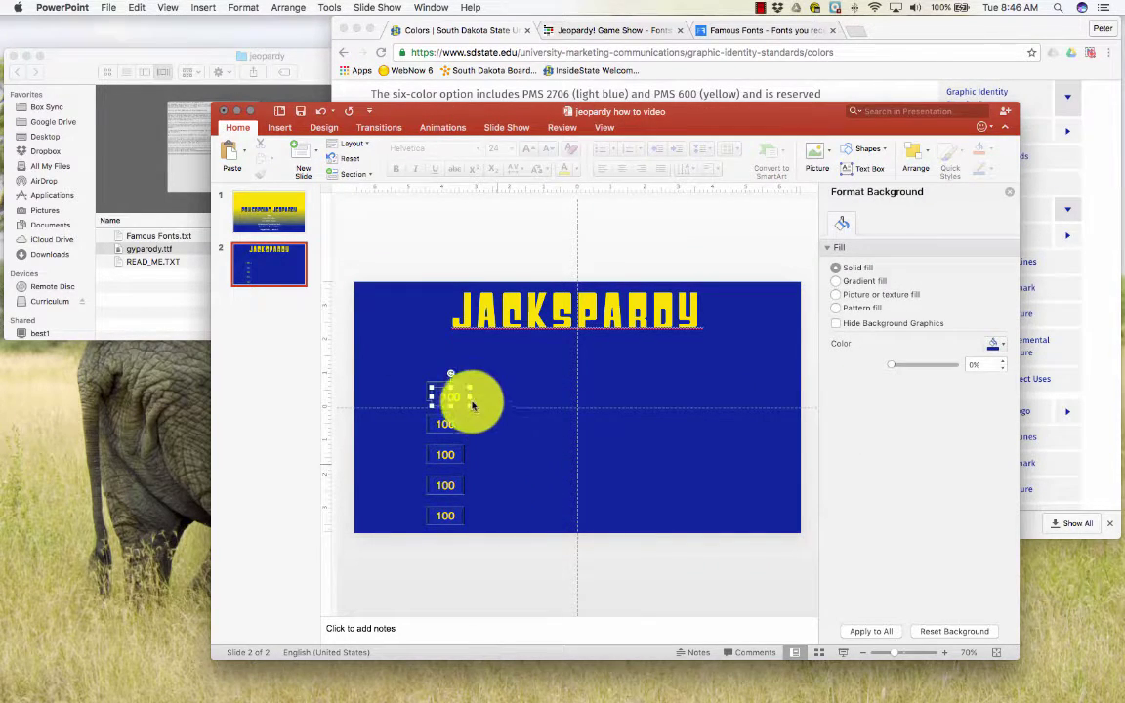
drag(467, 394, 442, 364)
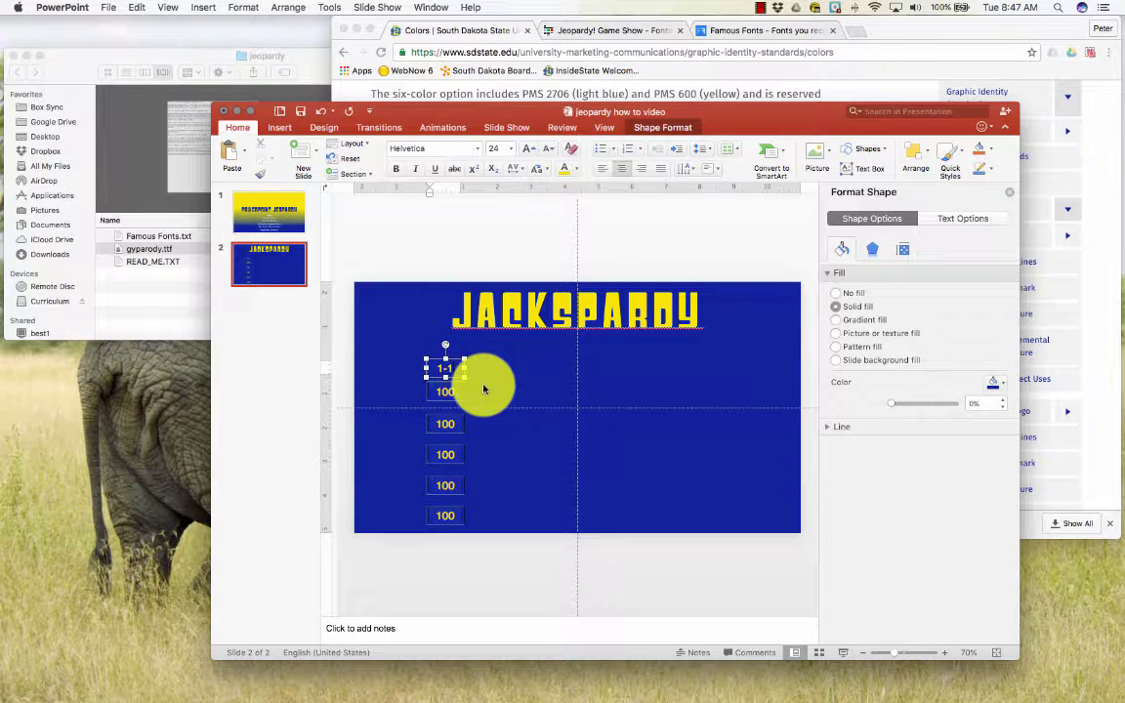
click(478, 382)
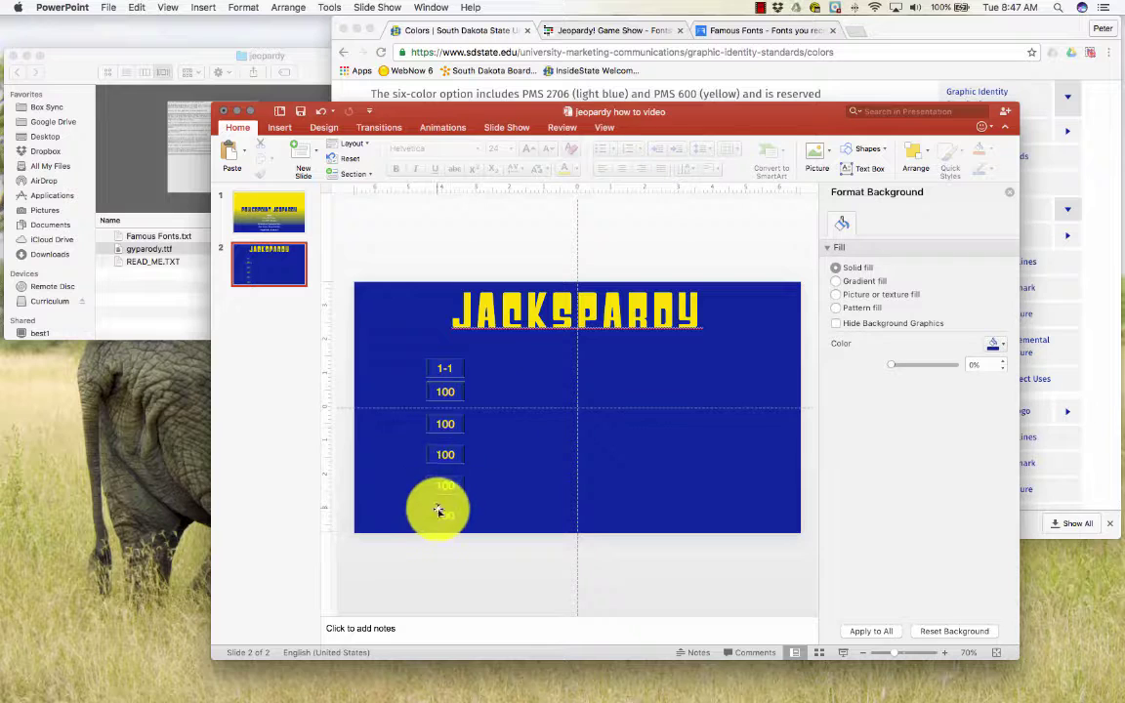
Move the 100 rectangles closer together so they stack tightly beneath the 1-1 rectangle.
drag(435, 391, 432, 429)
drag(435, 478, 437, 447)
drag(434, 509, 435, 467)
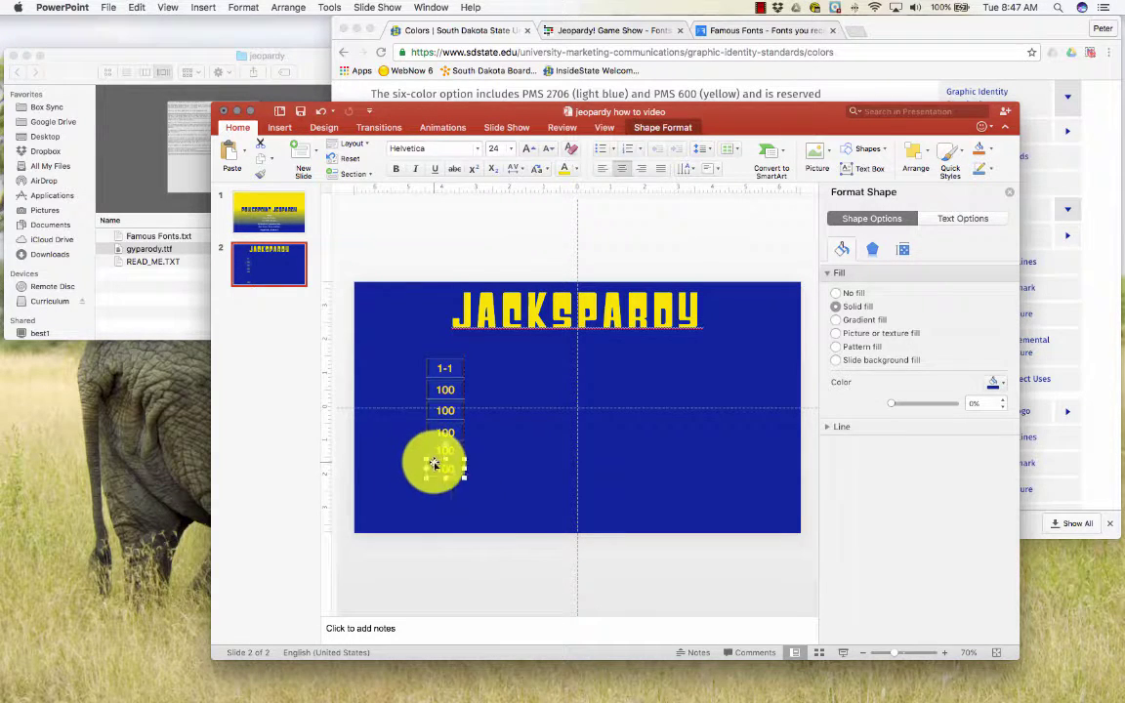
Select the whole column of rectangles, align them by their centers and distribute them vertically.
drag(403, 350, 479, 491)
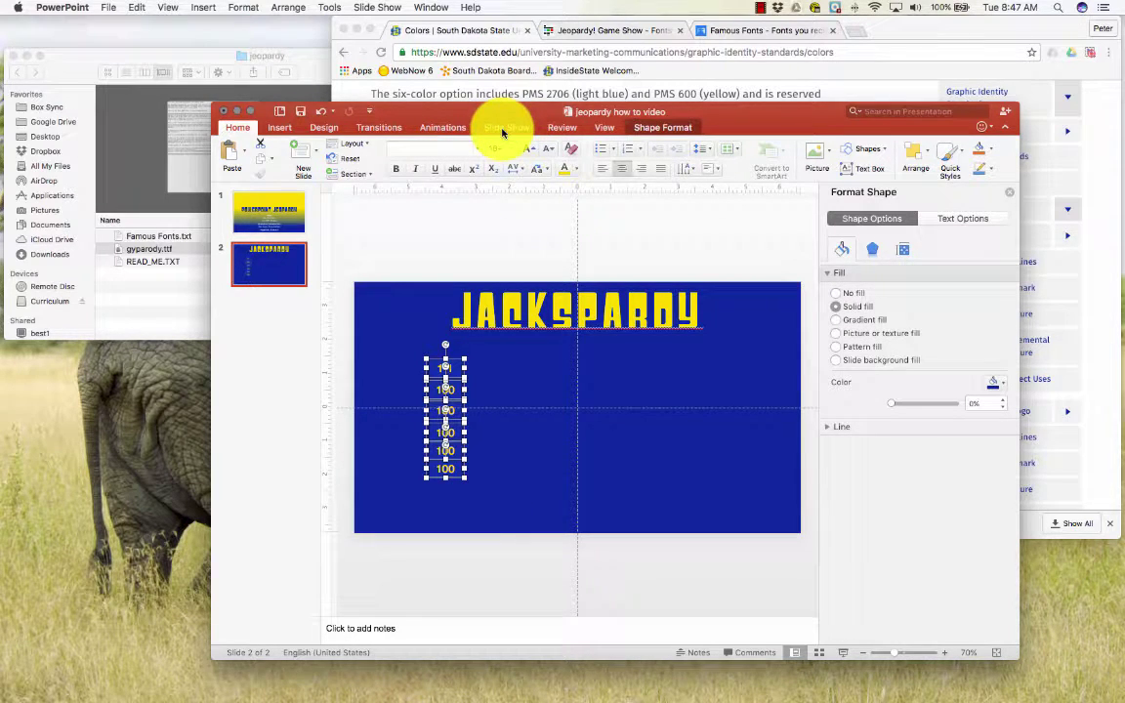
click(664, 128)
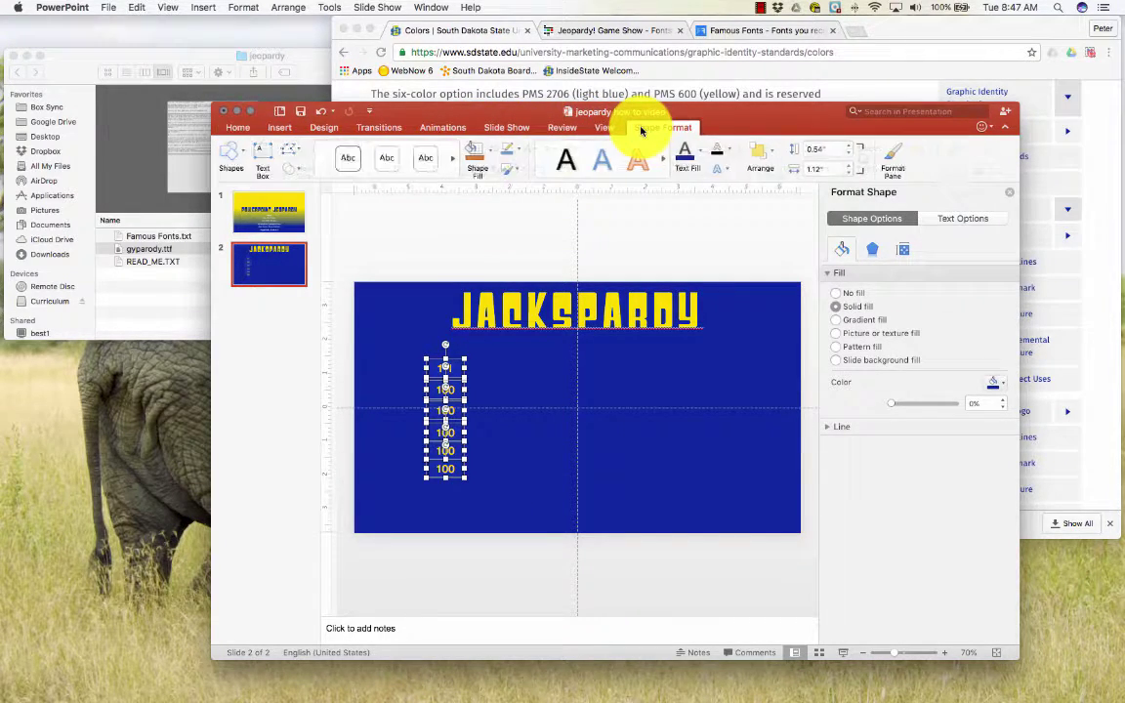
click(776, 155)
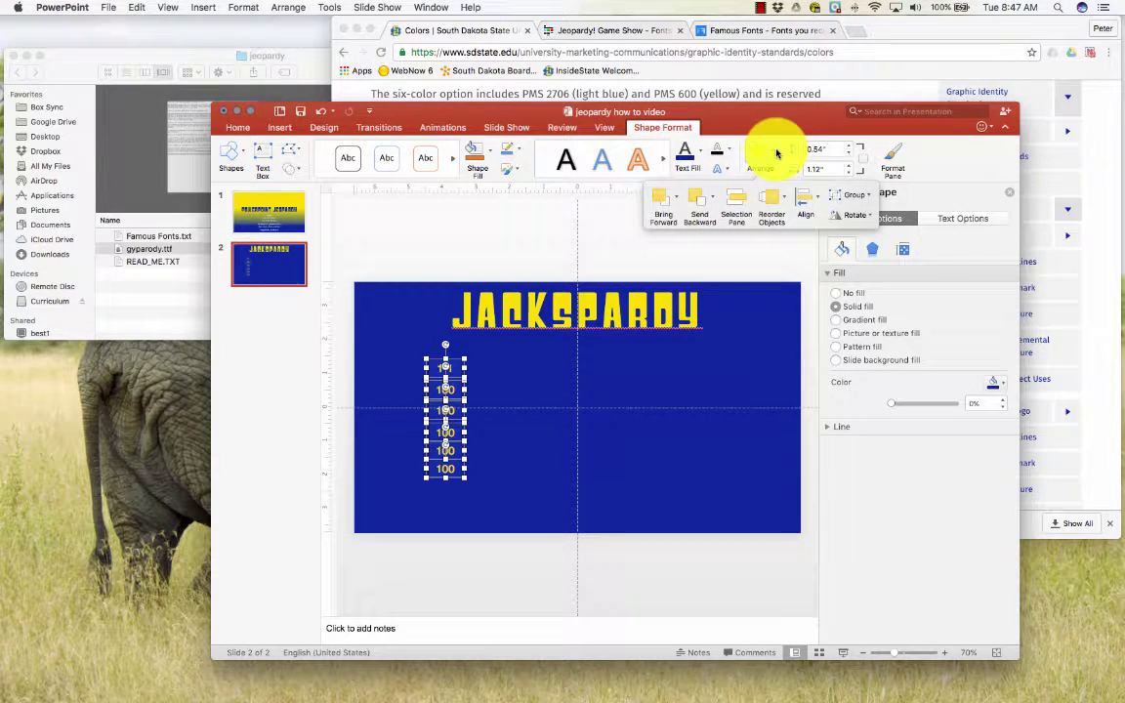
click(819, 205)
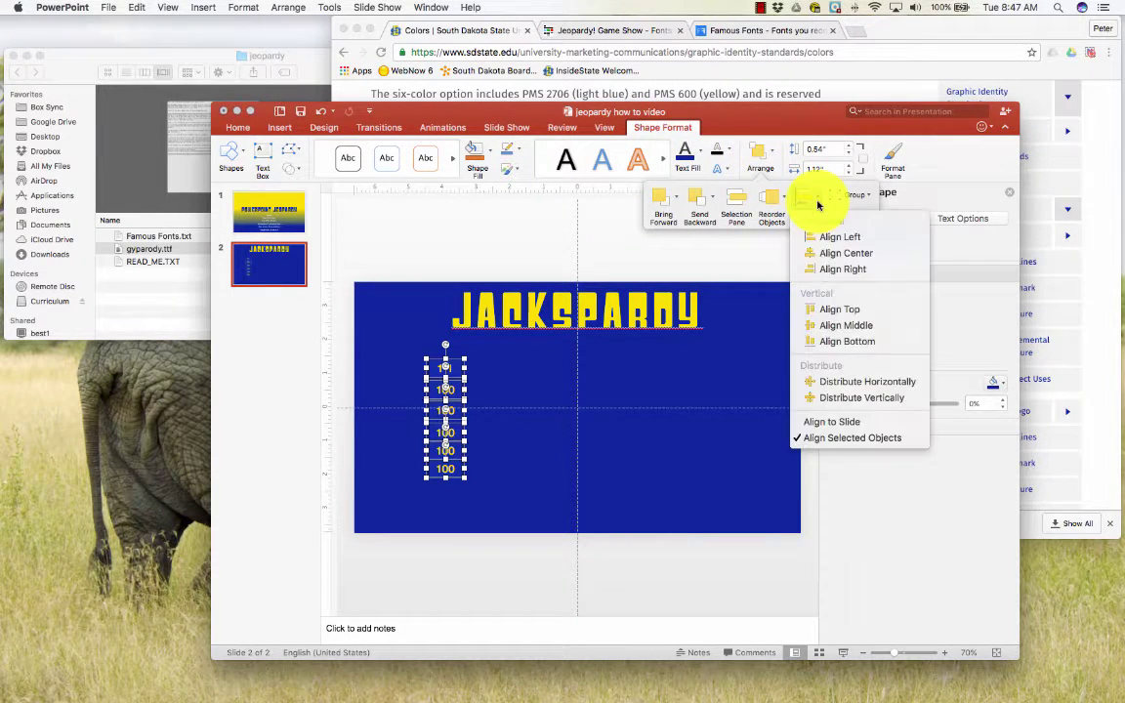
click(827, 254)
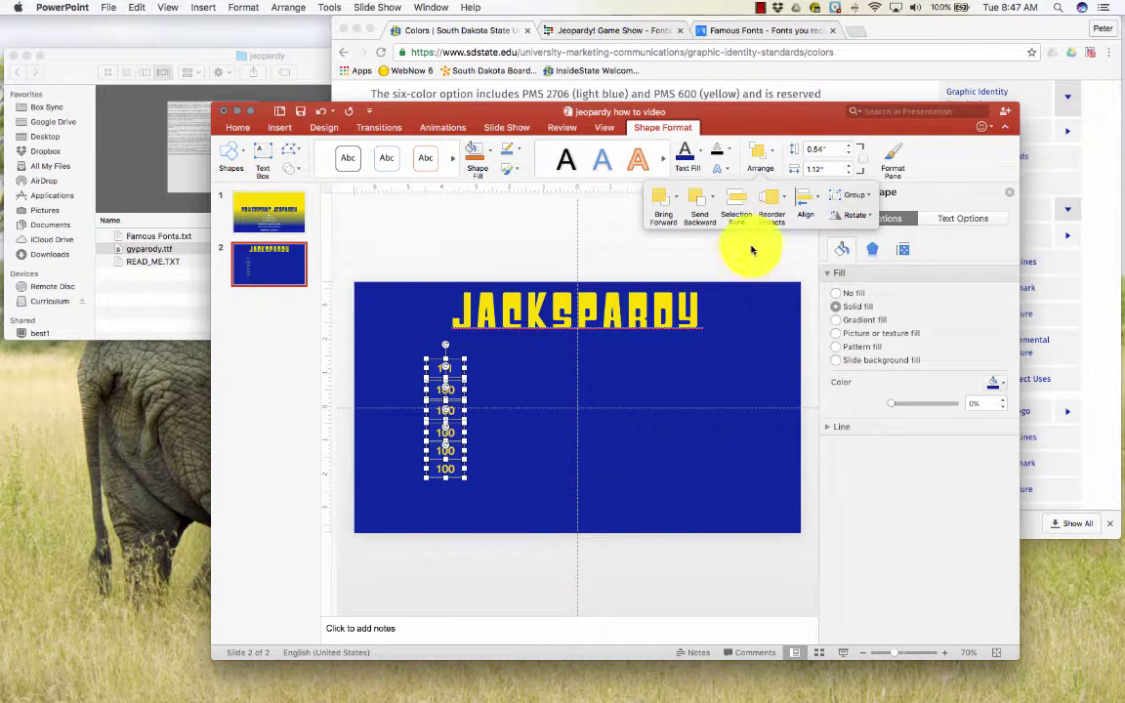
click(819, 203)
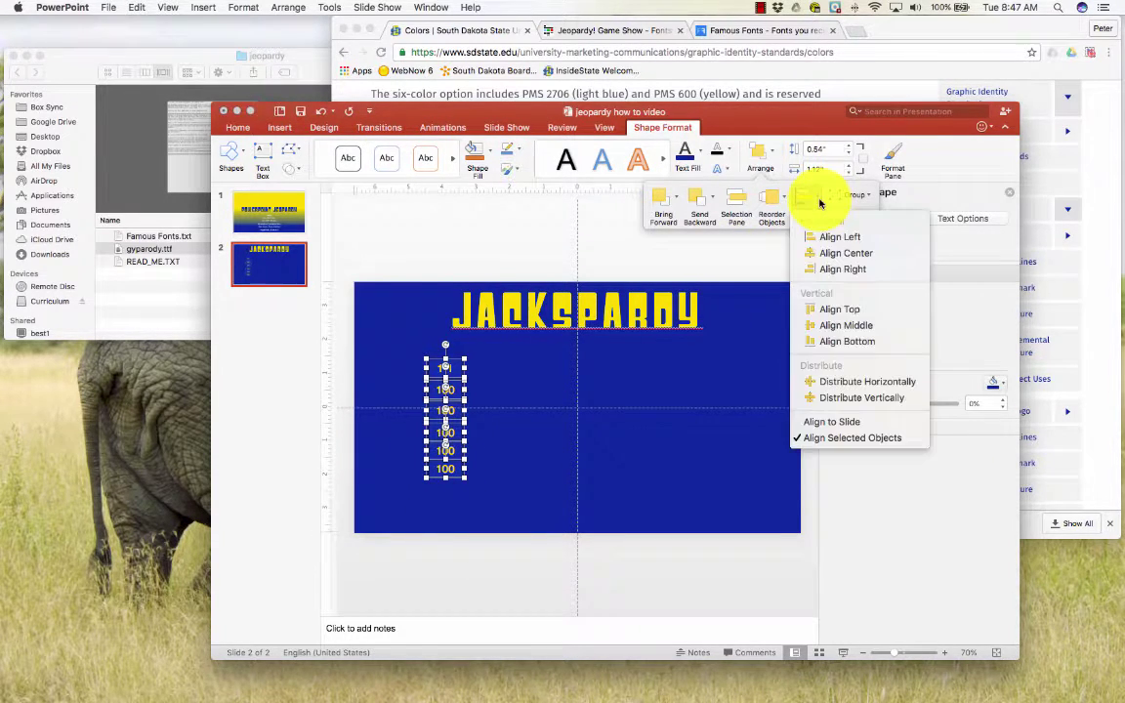
click(826, 398)
click(524, 468)
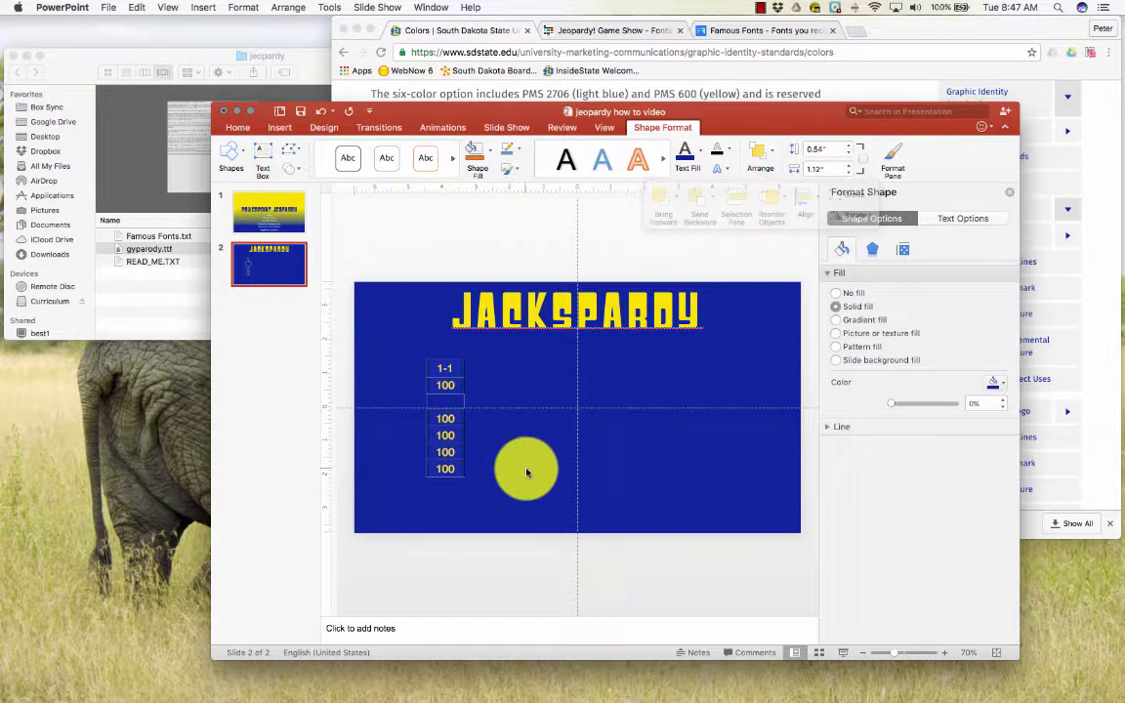
Delete the blank rectangle from the column and distribute the remaining six rectangles vertically.
drag(527, 473, 462, 402)
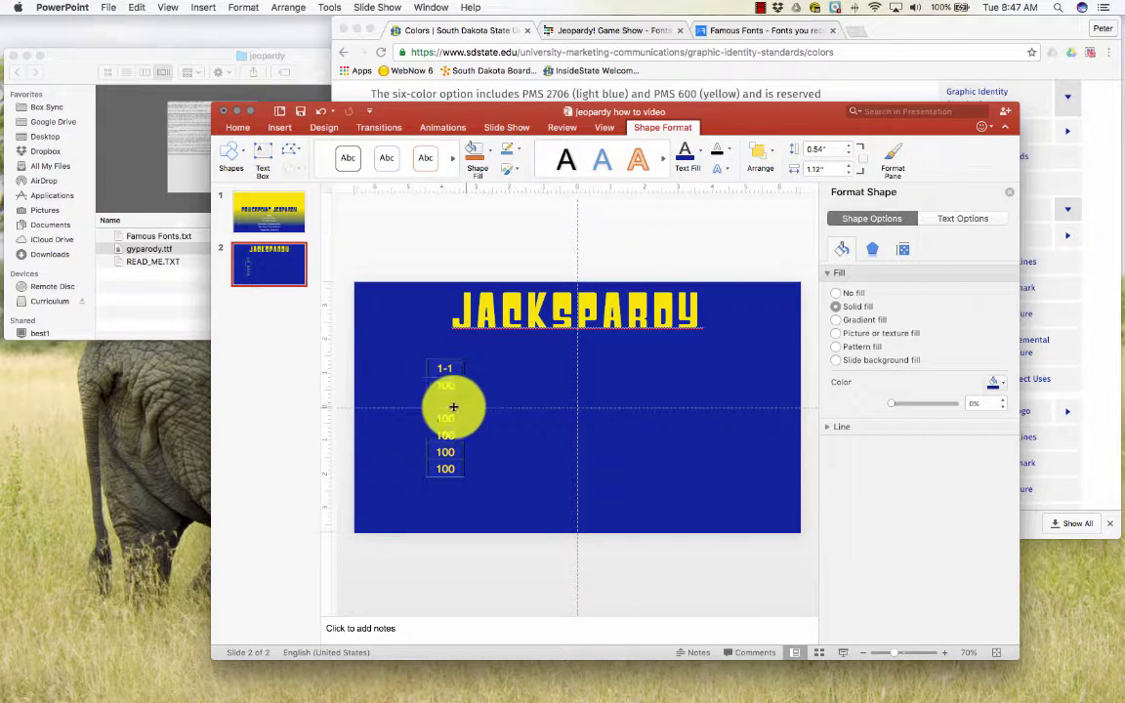
click(409, 348)
drag(409, 352, 469, 482)
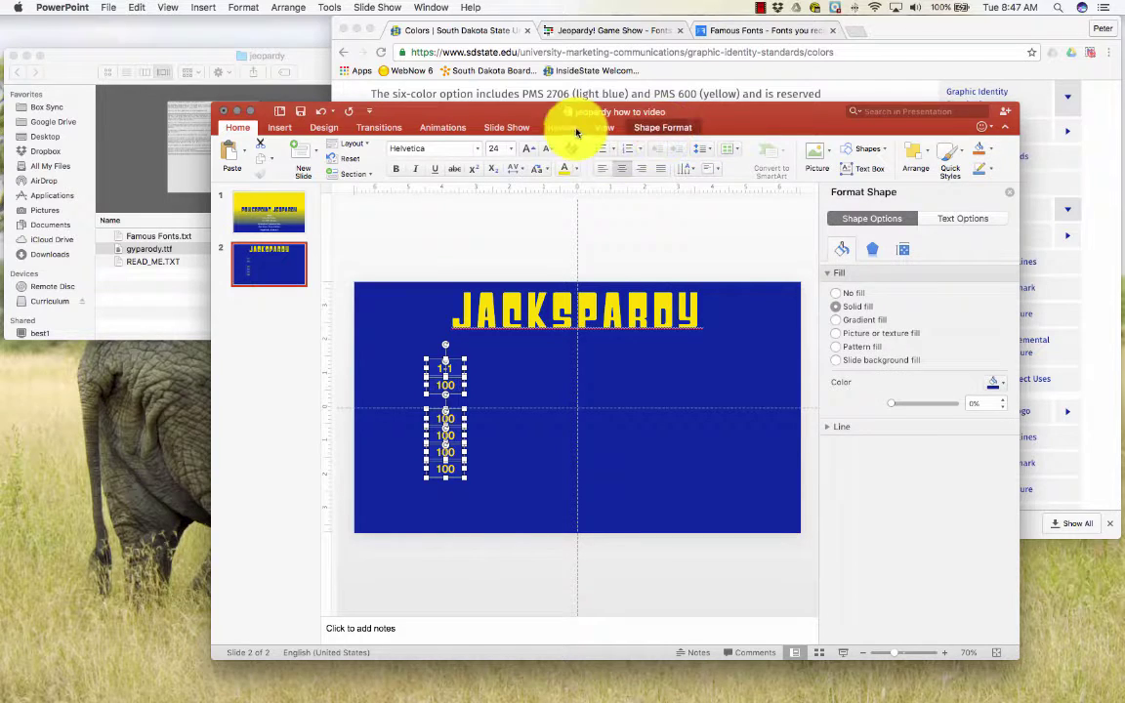
click(659, 129)
click(766, 155)
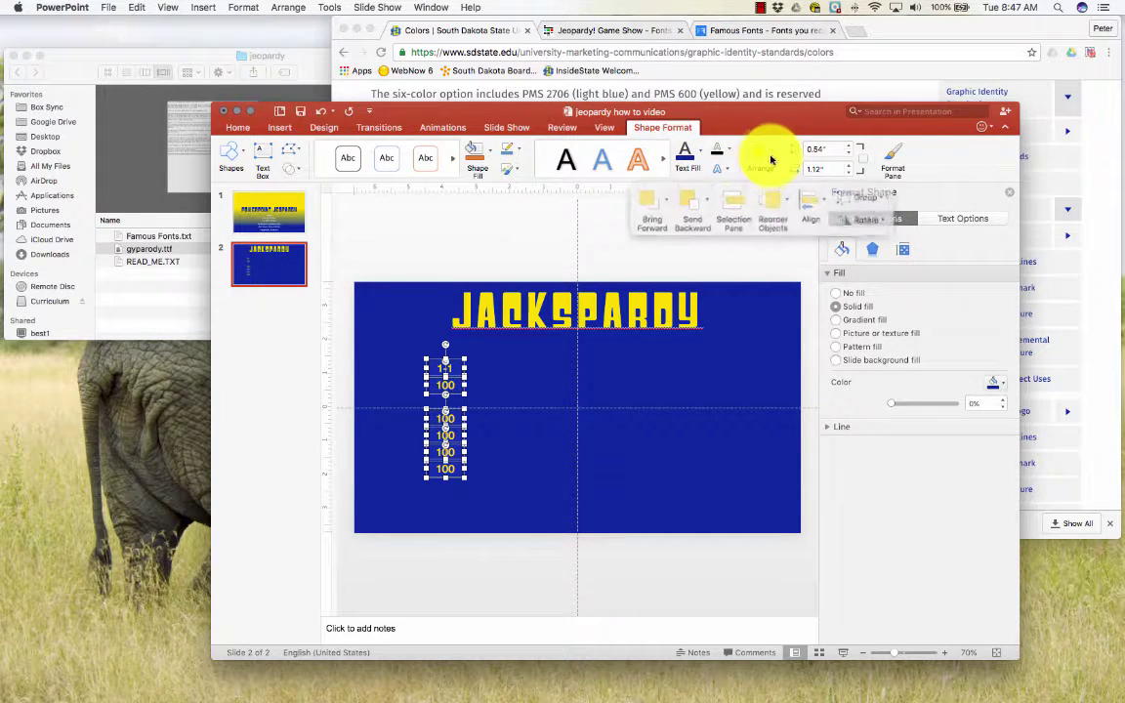
click(804, 200)
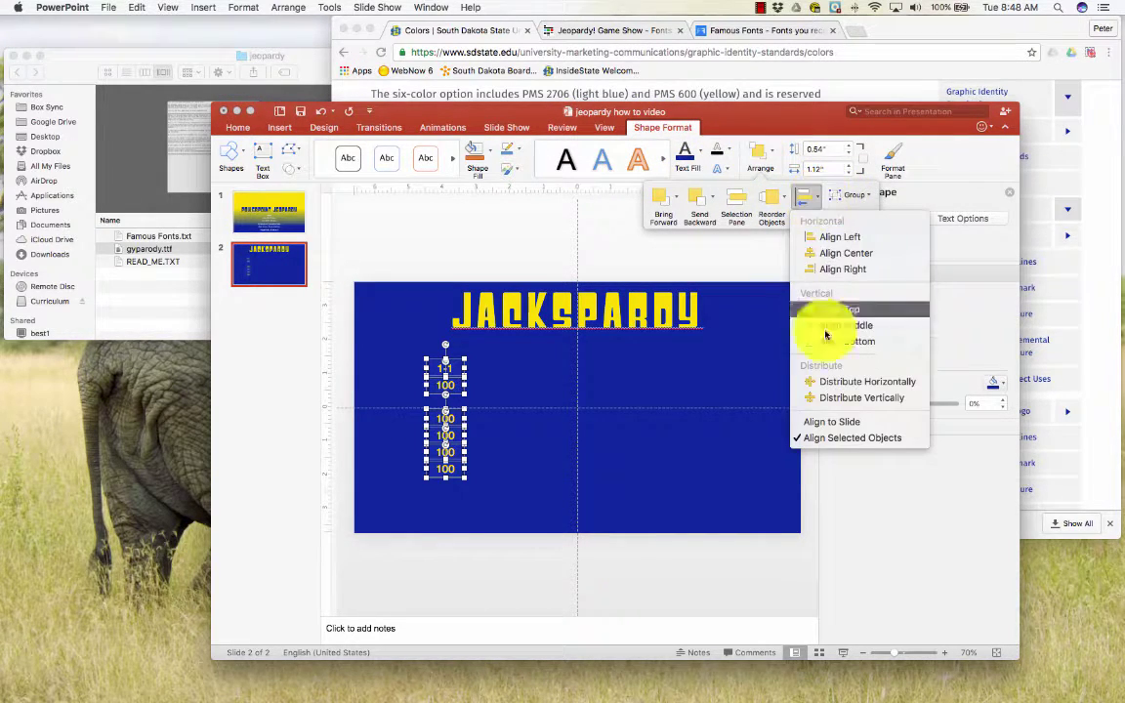
click(840, 398)
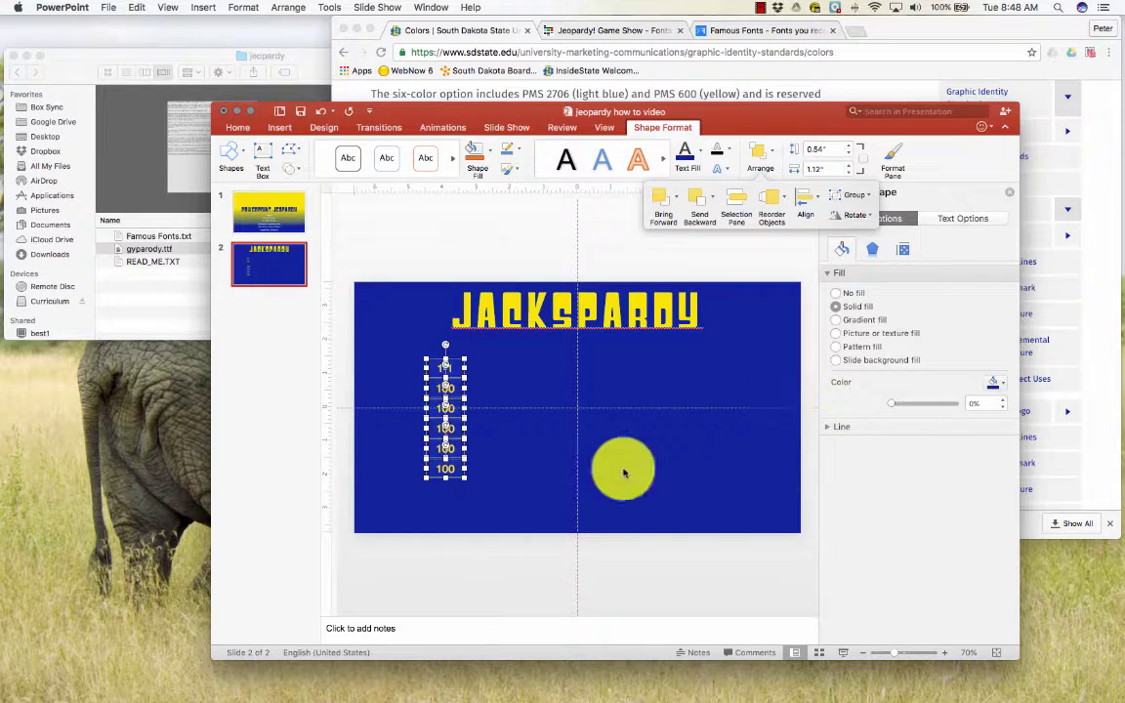
click(523, 507)
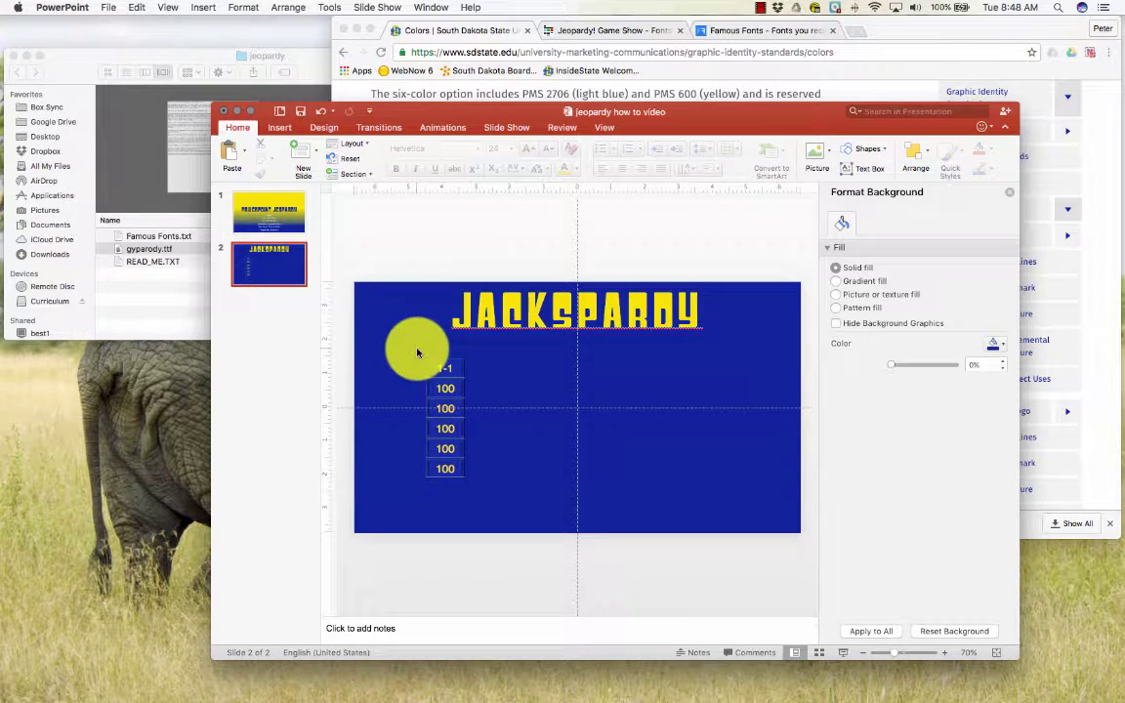
Select the whole column of six rectangles and group it into one object.
drag(414, 349, 477, 503)
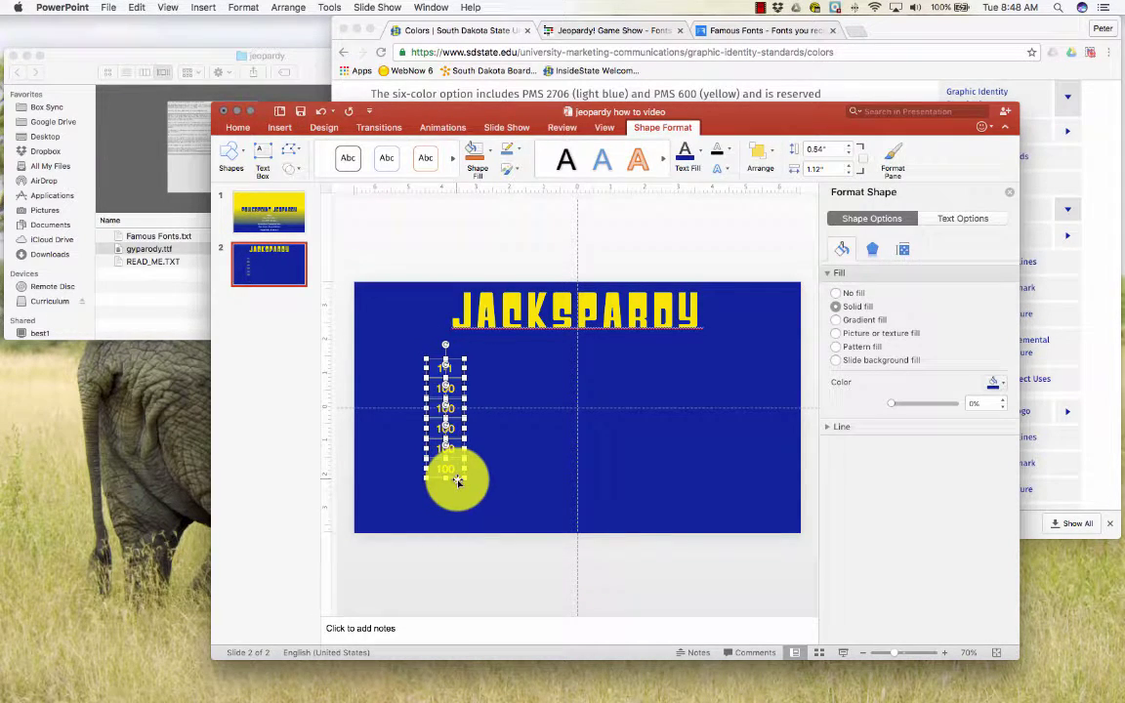
right_click(456, 478)
mouse_move(488, 531)
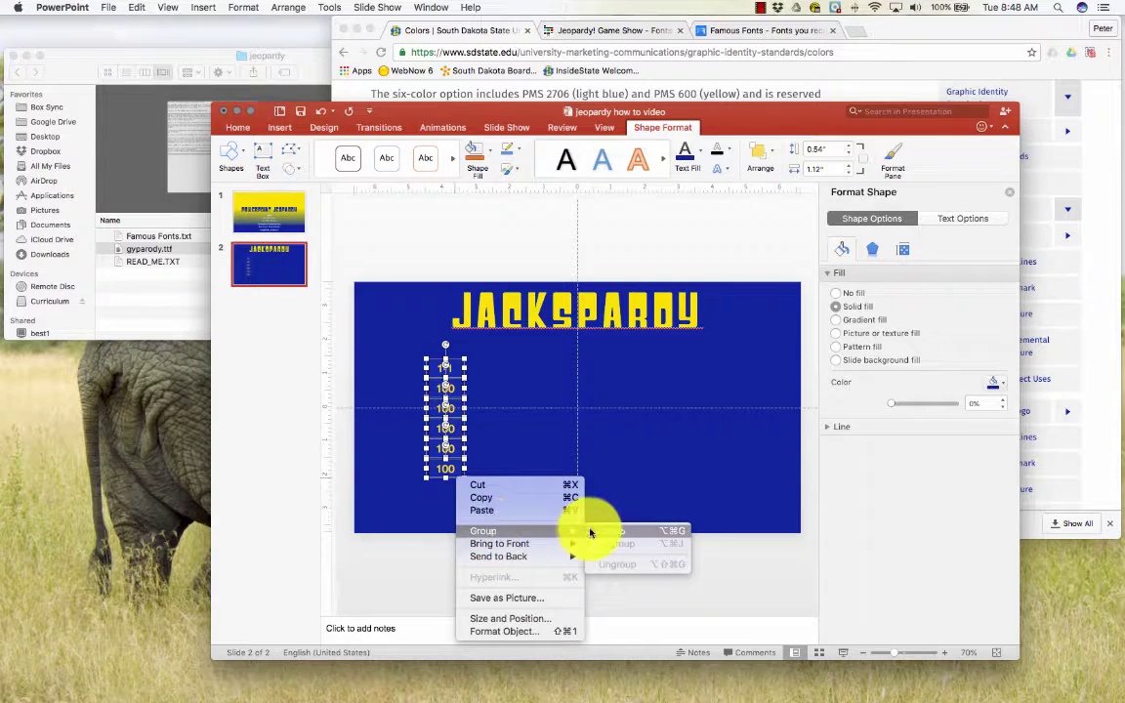
click(599, 533)
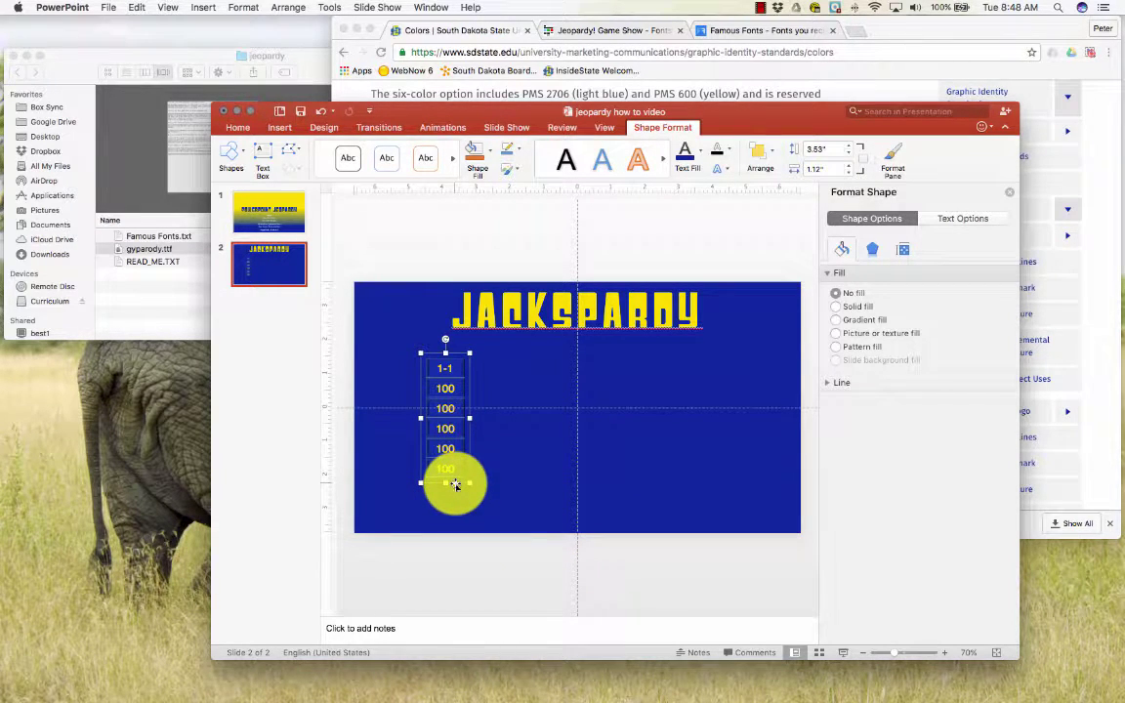
click(495, 492)
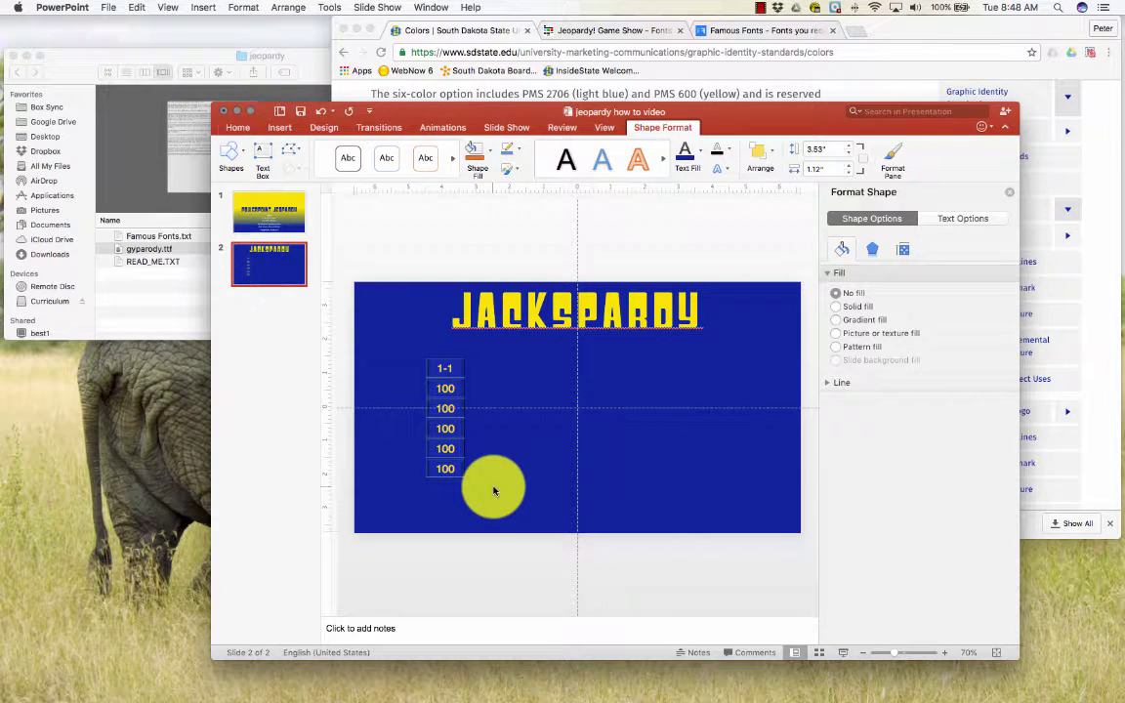
Duplicate the grouped column four times and place the copies side by side as five columns beneath the title.
key(super+z)
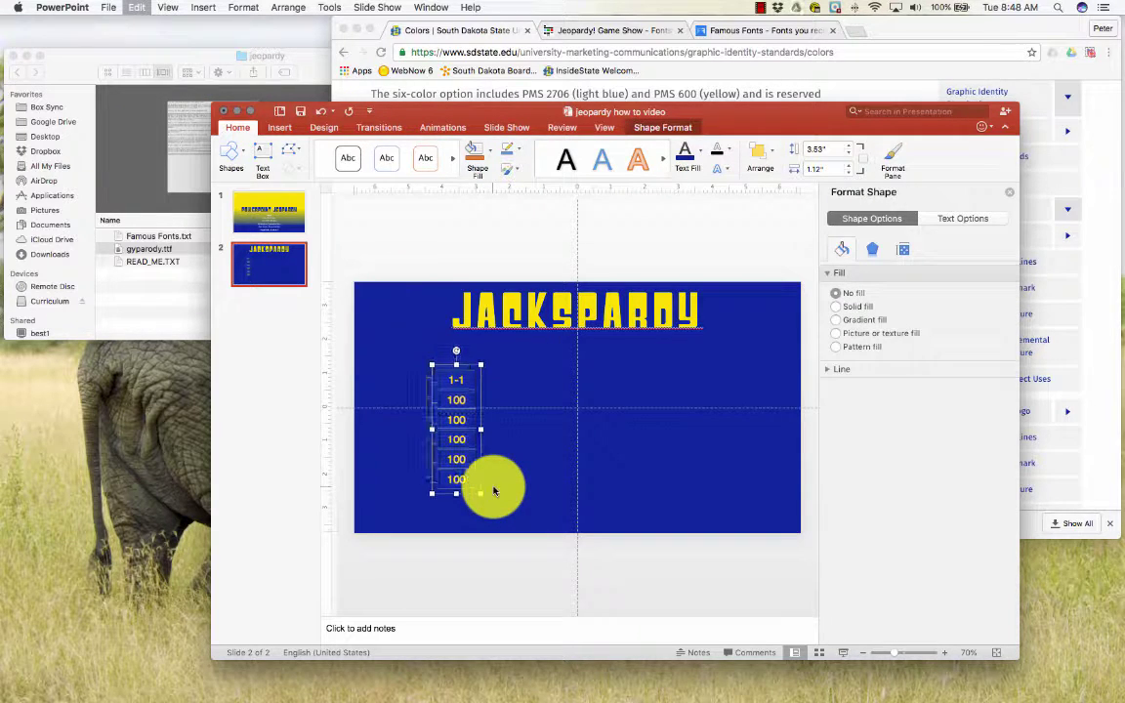
key(super+d)
drag(494, 468, 702, 451)
click(482, 467)
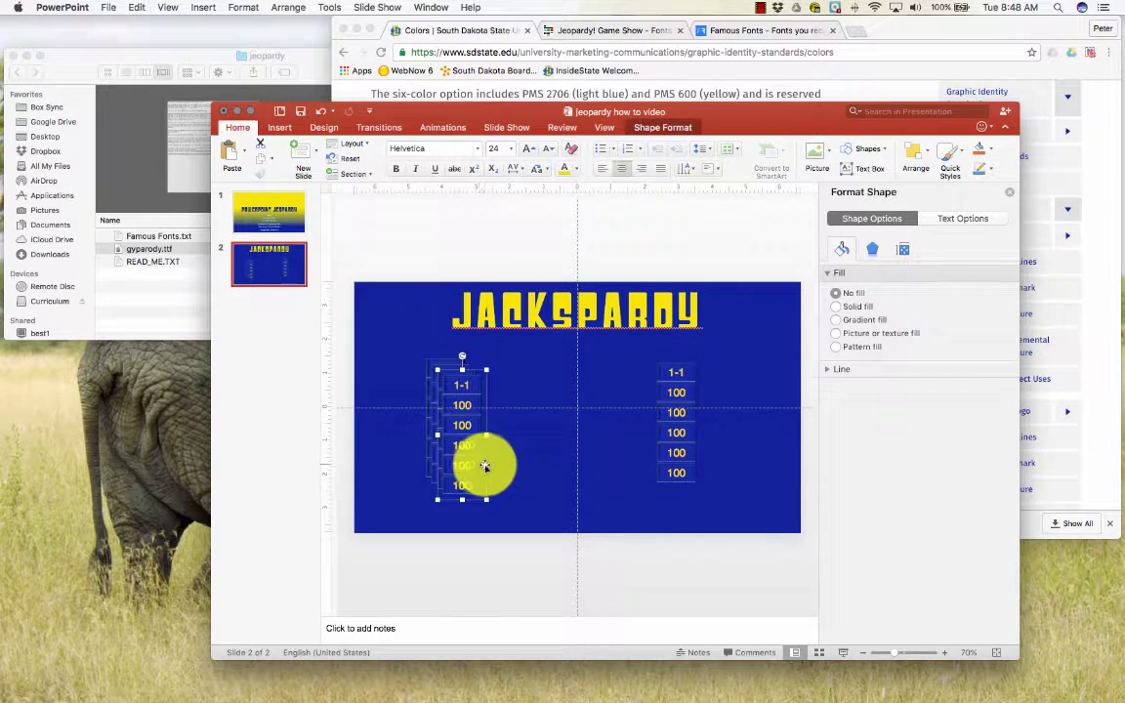
drag(494, 464, 613, 452)
drag(465, 459, 573, 457)
drag(465, 458, 520, 454)
click(464, 486)
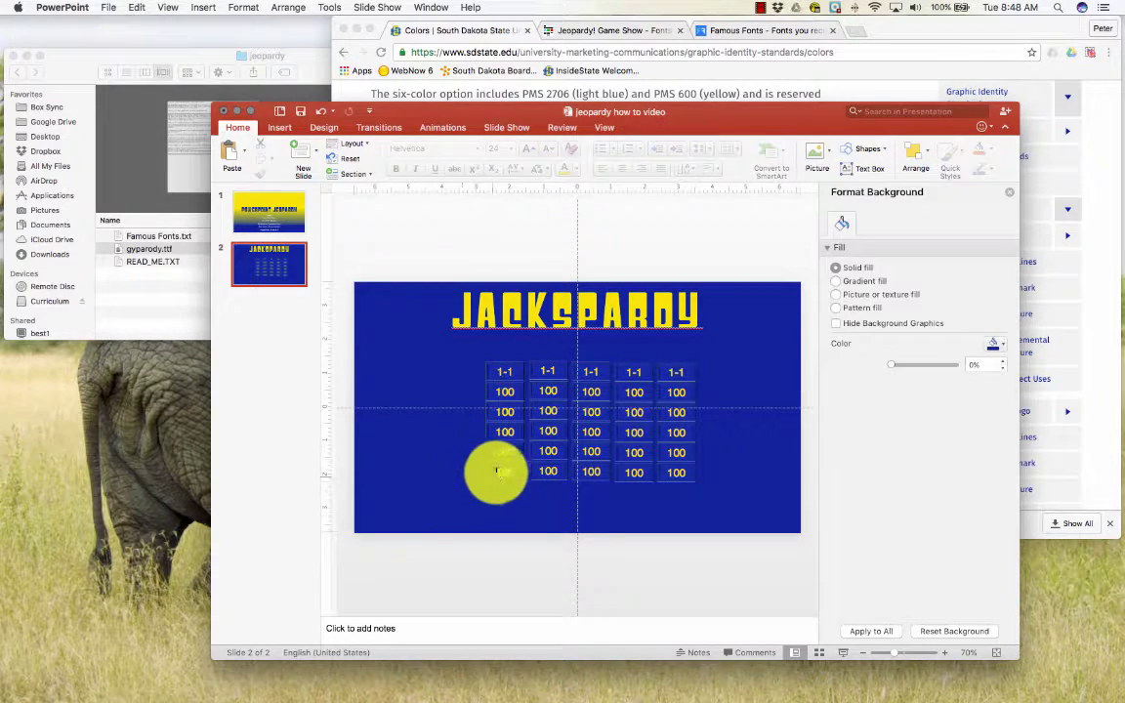
drag(520, 453, 531, 449)
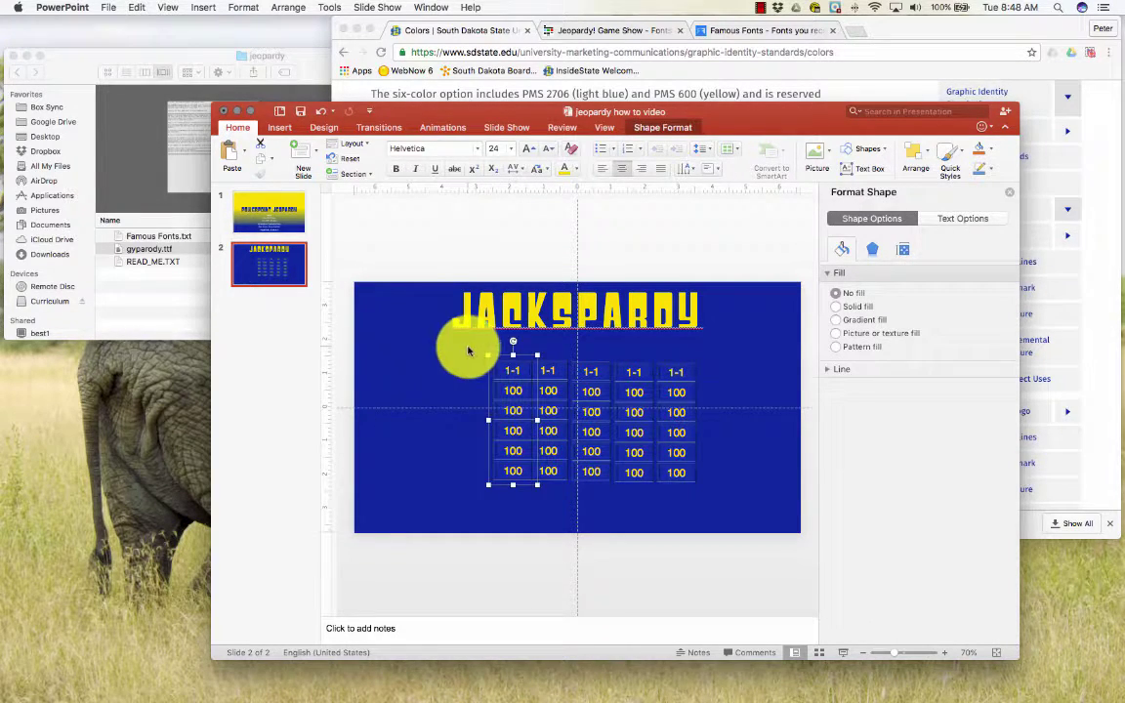
Select all five grouped columns, align them by their middles and distribute them horizontally.
drag(467, 345, 729, 503)
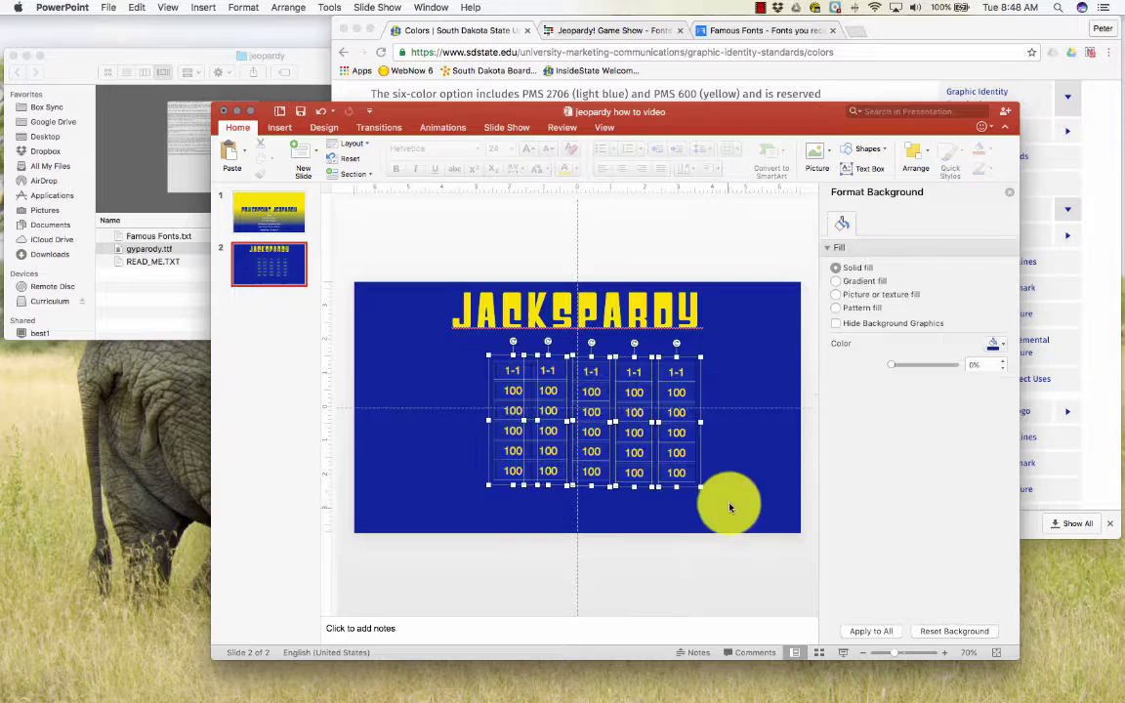
click(665, 129)
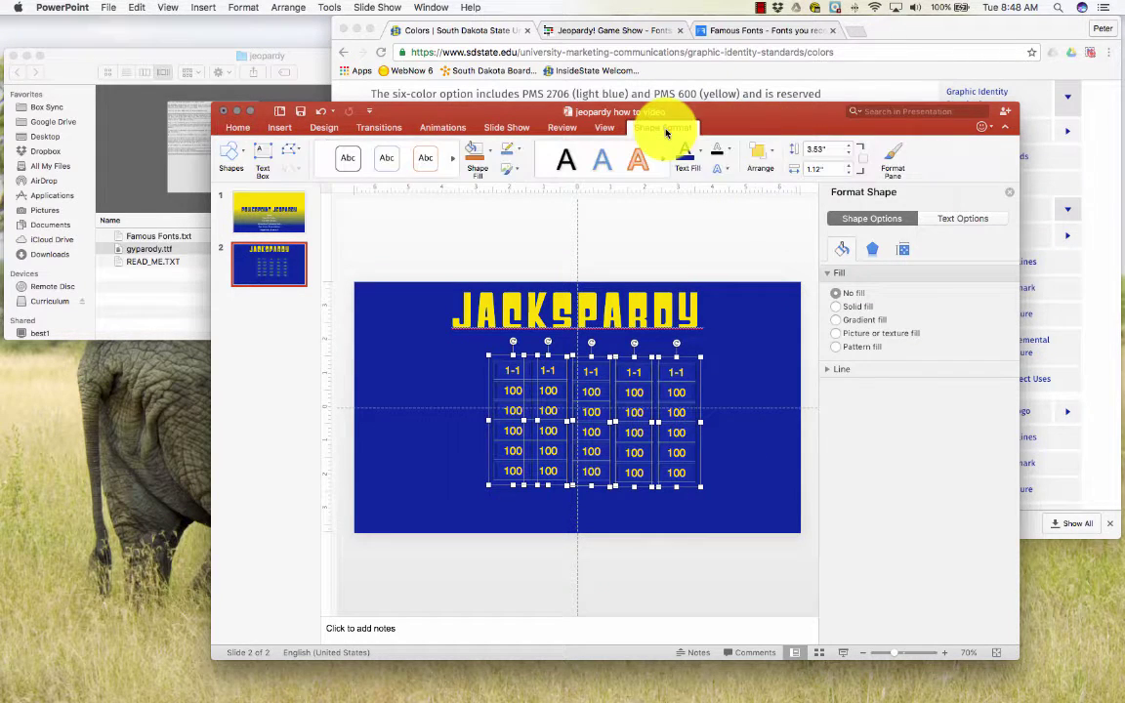
click(757, 154)
click(807, 203)
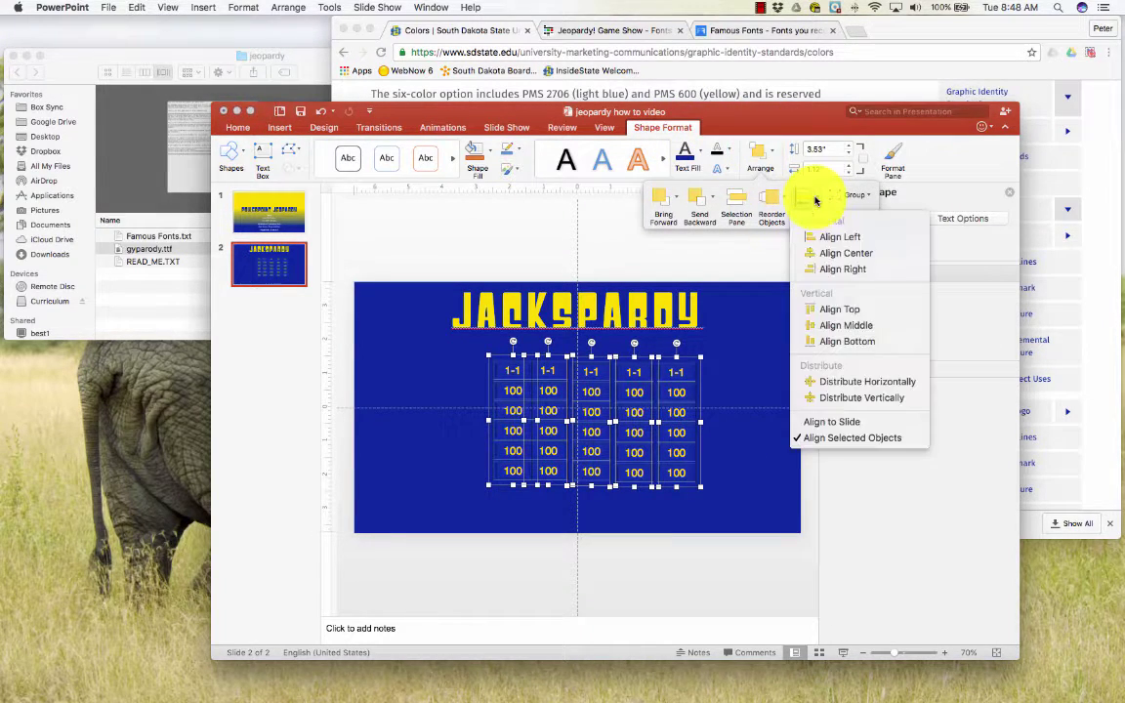
click(832, 332)
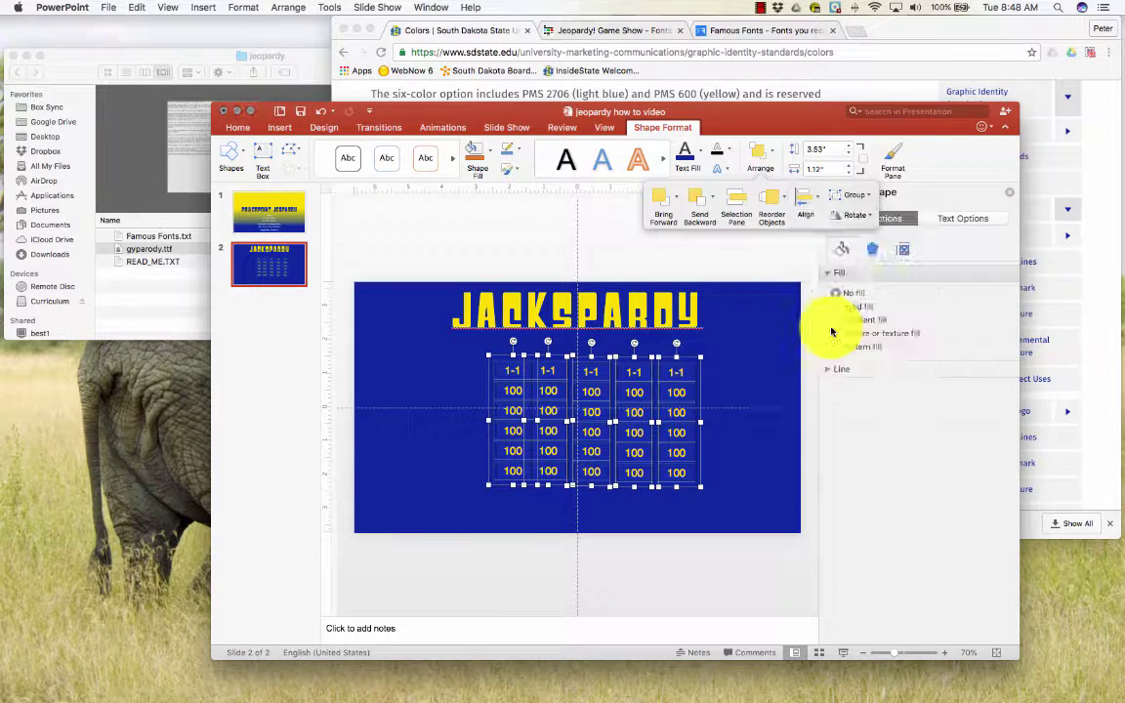
click(807, 203)
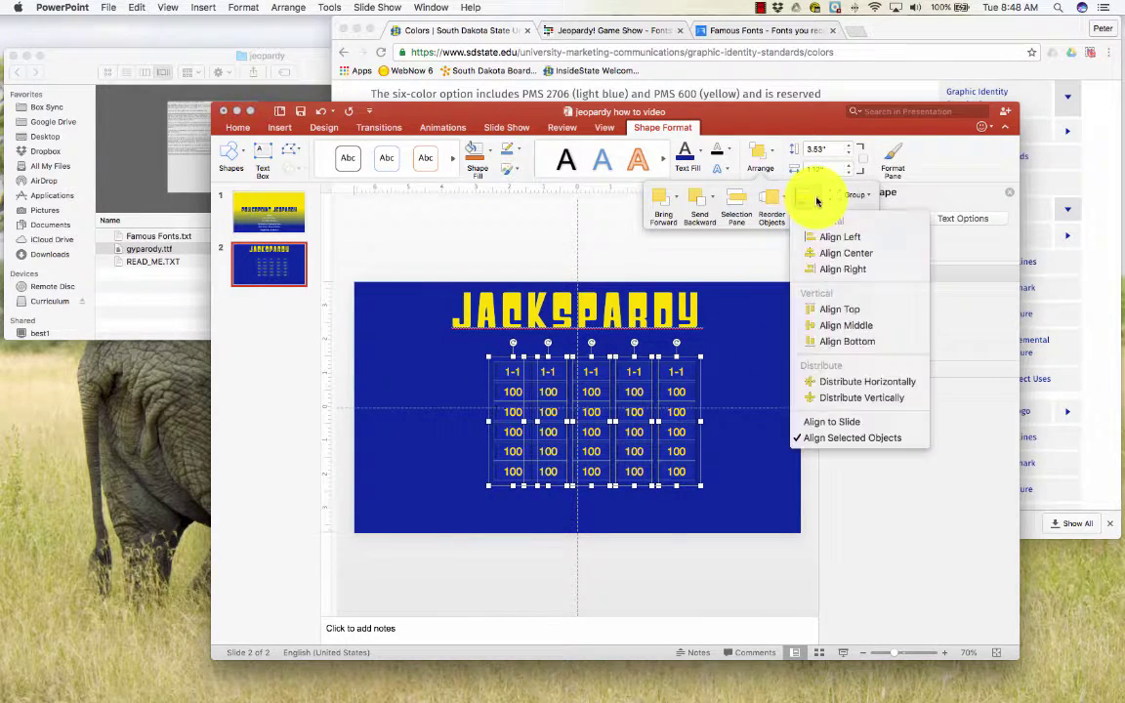
click(840, 383)
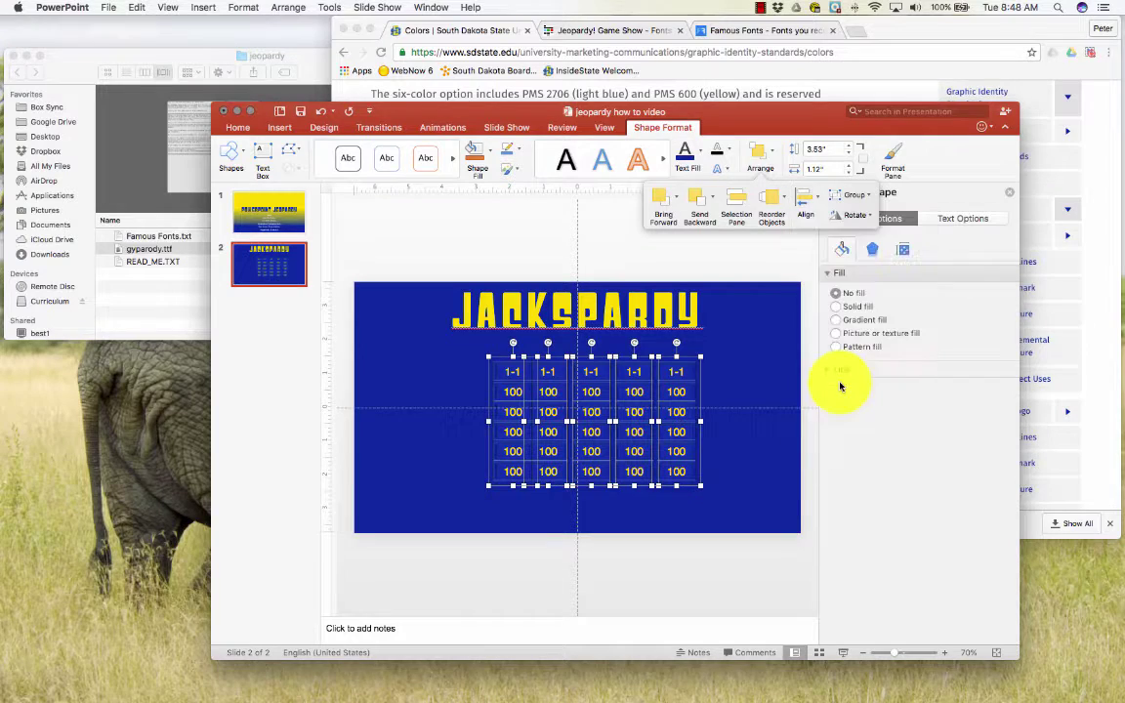
Group the five selected columns into a single board object.
right_click(703, 383)
mouse_move(721, 452)
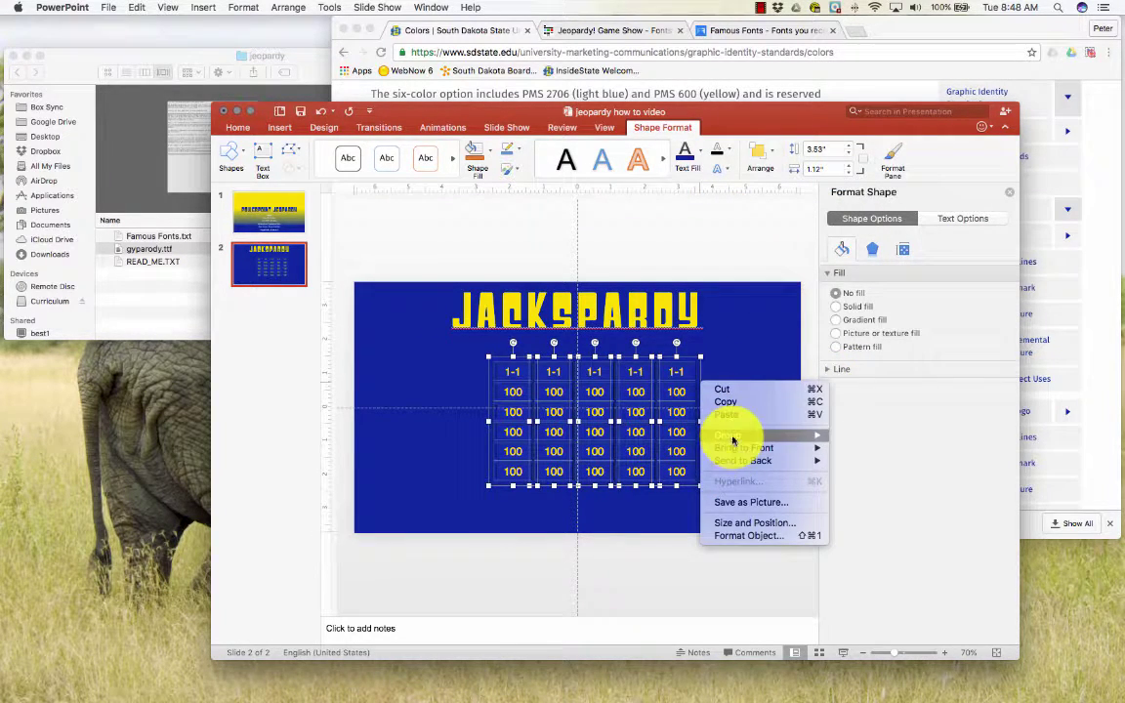
click(848, 434)
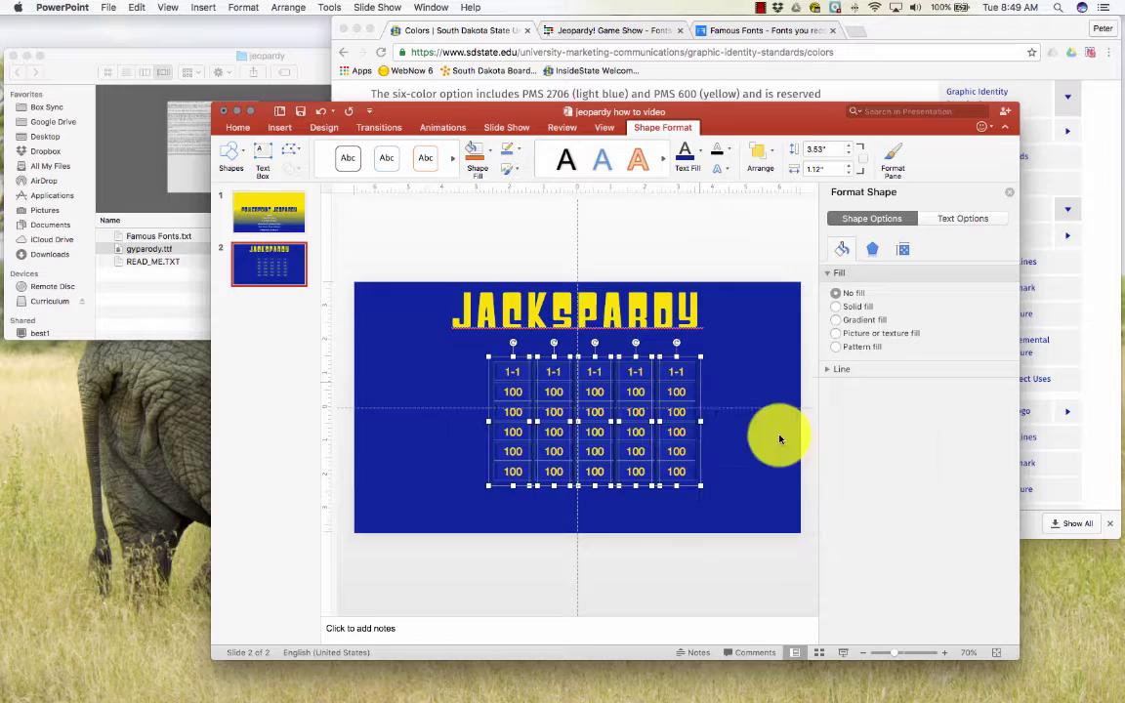
Enlarge the grouped board to about 13.03" wide and 5.7" high so it fills the slide below the title.
click(589, 413)
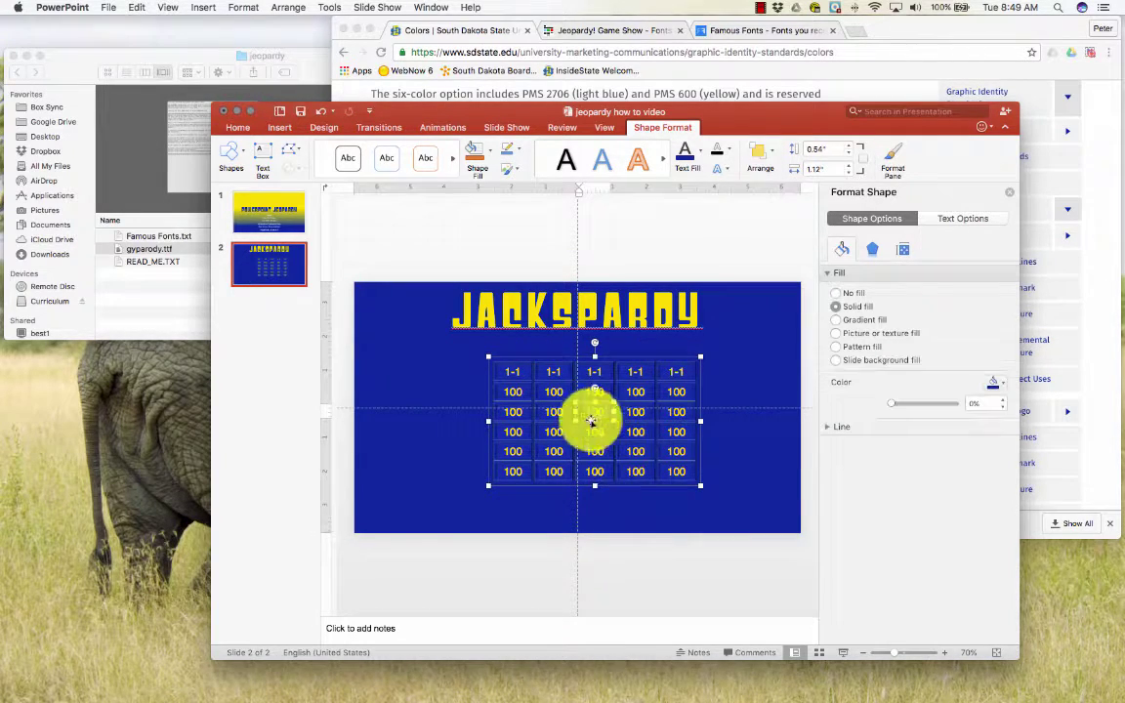
drag(559, 359, 659, 406)
drag(591, 406, 357, 348)
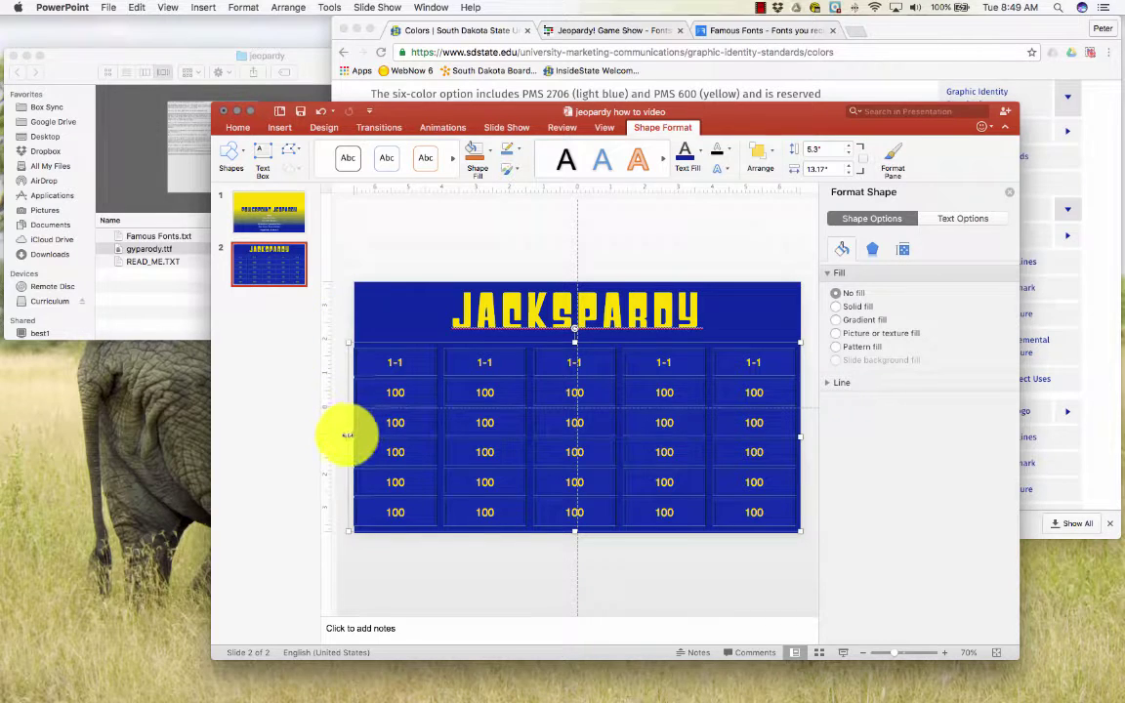
drag(347, 436, 361, 440)
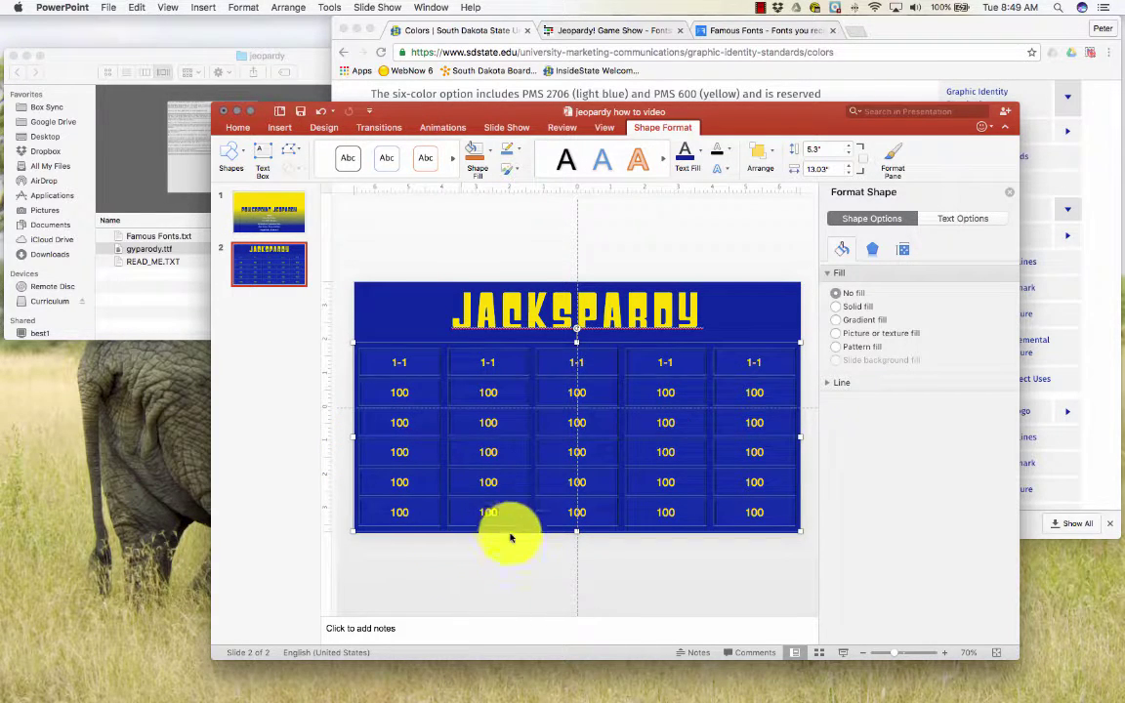
drag(577, 343, 577, 336)
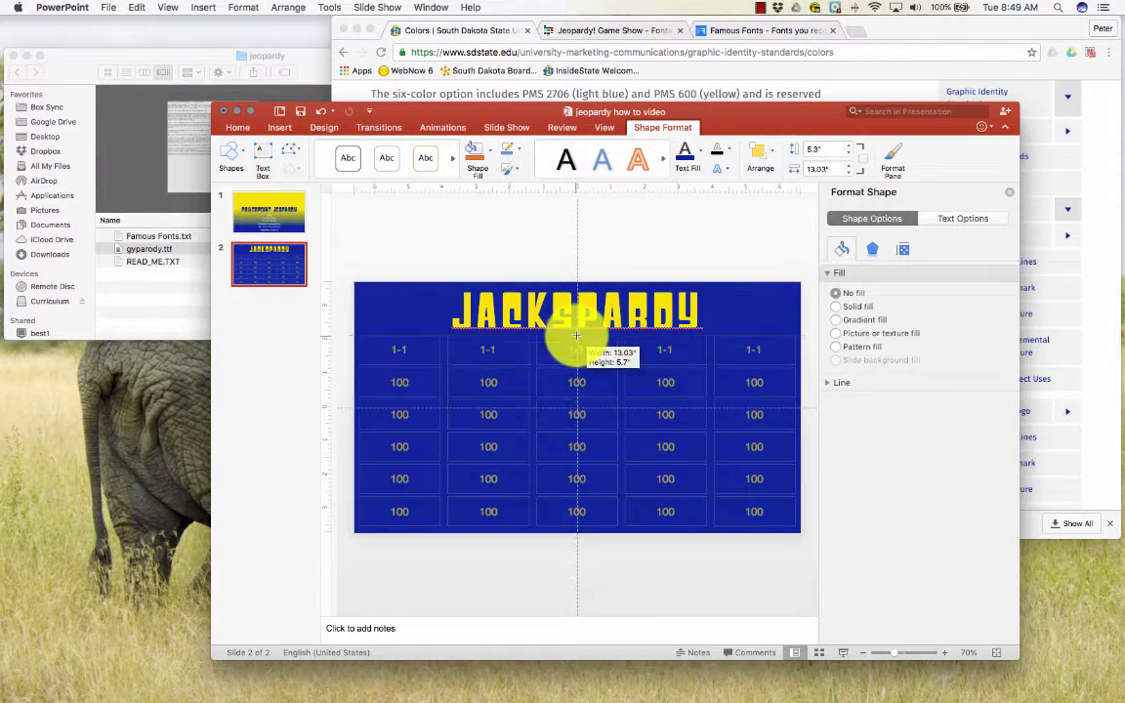
click(465, 574)
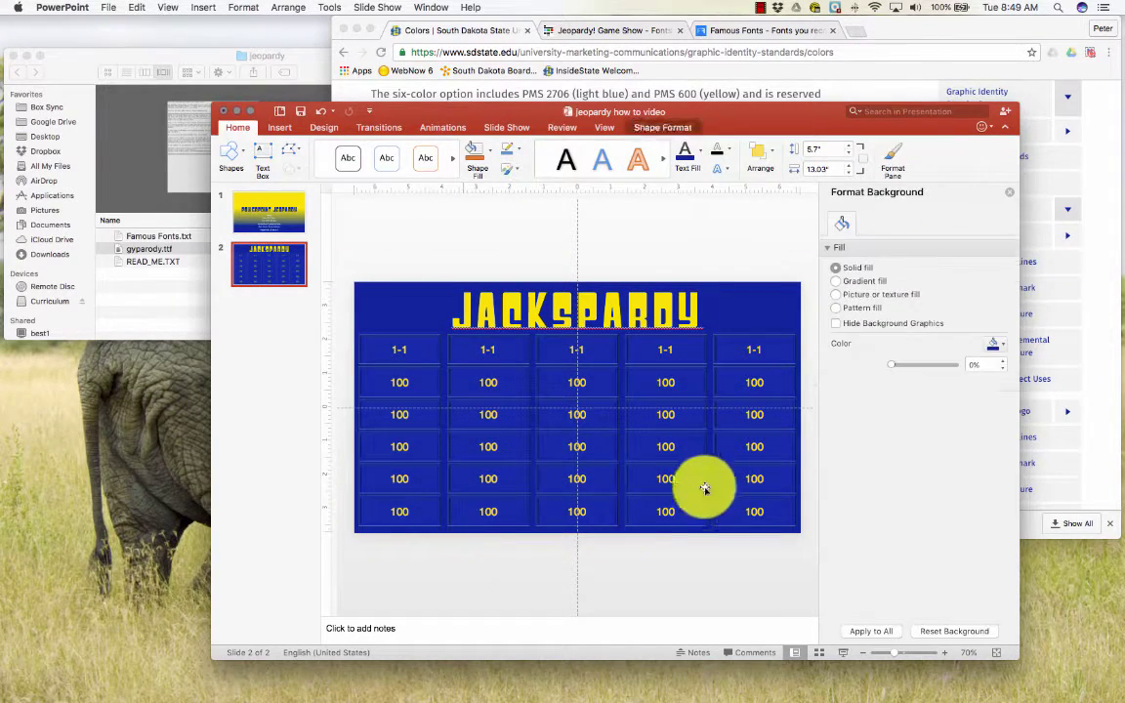
Ungroup the board into its columns, and ungroup all the columns into individual rectangles.
right_click(575, 472)
mouse_move(689, 520)
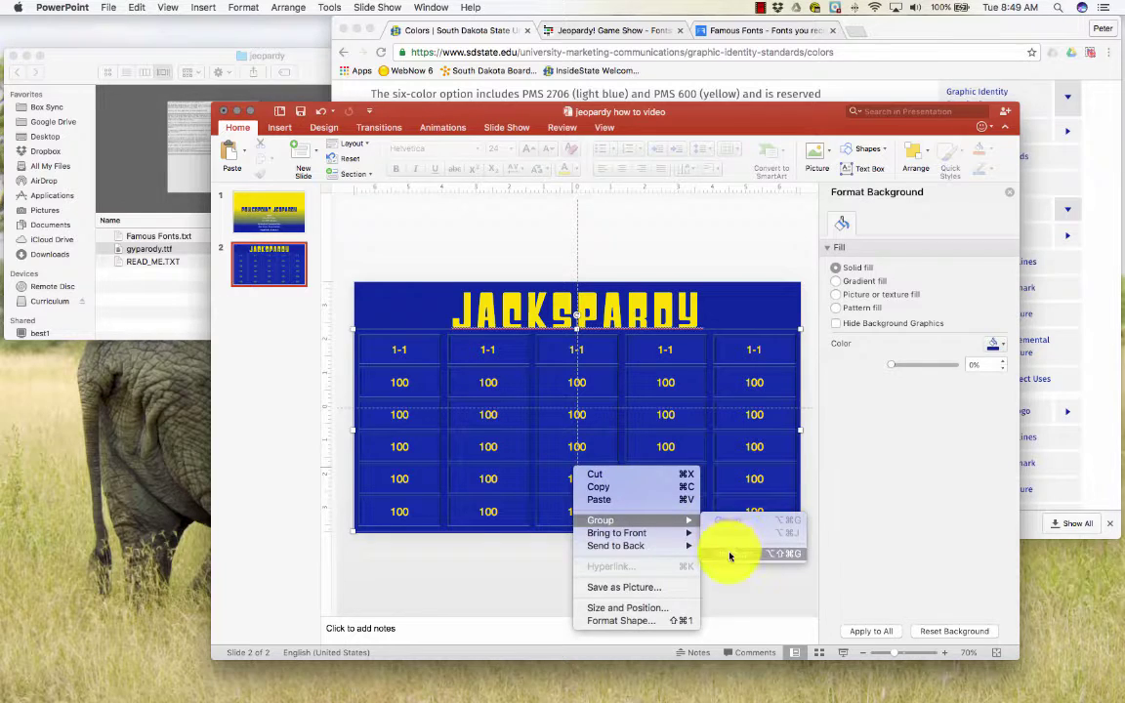
click(731, 515)
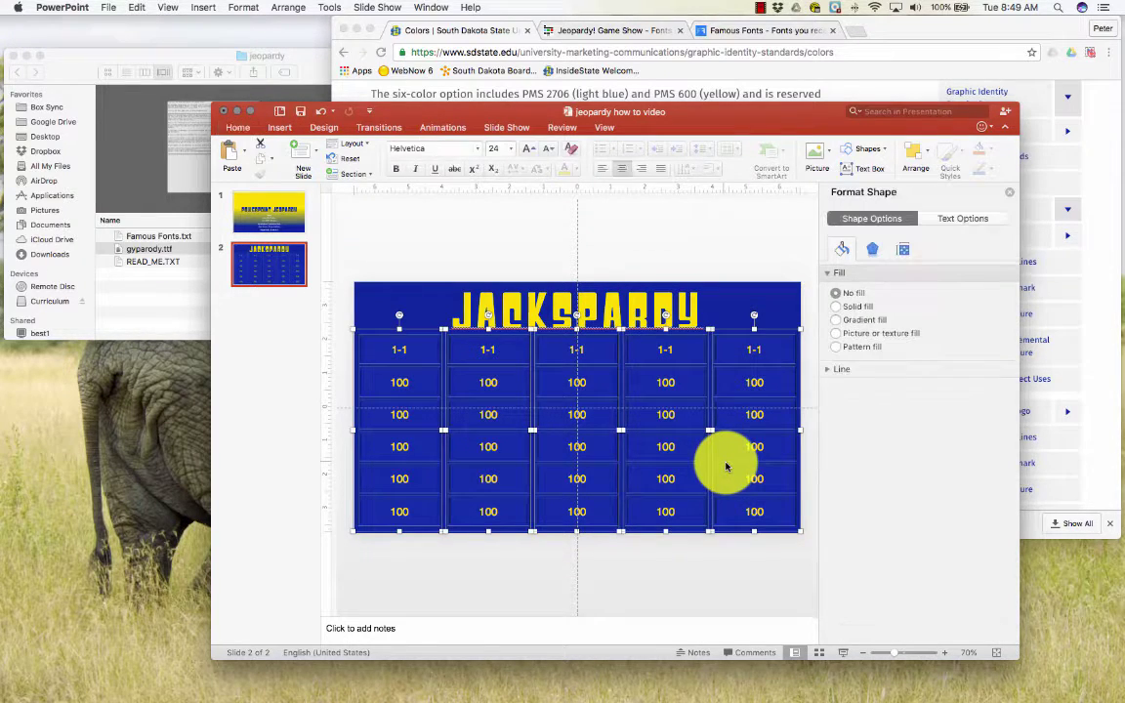
right_click(726, 467)
key(Escape)
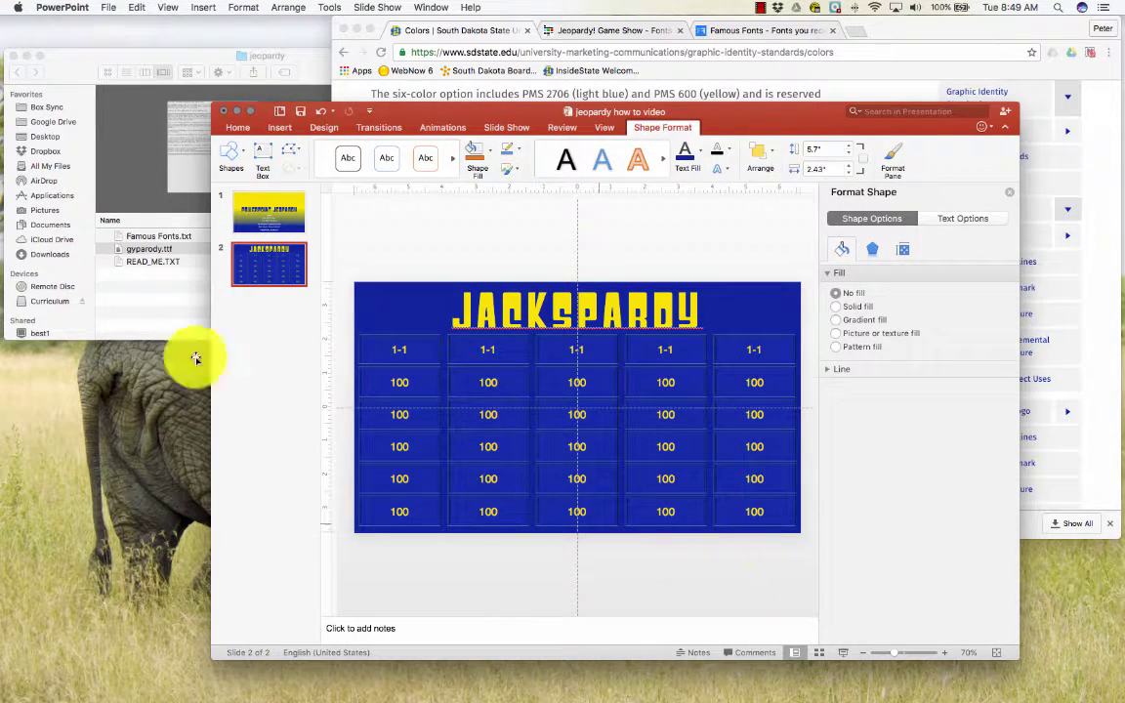
drag(339, 319, 778, 533)
right_click(777, 532)
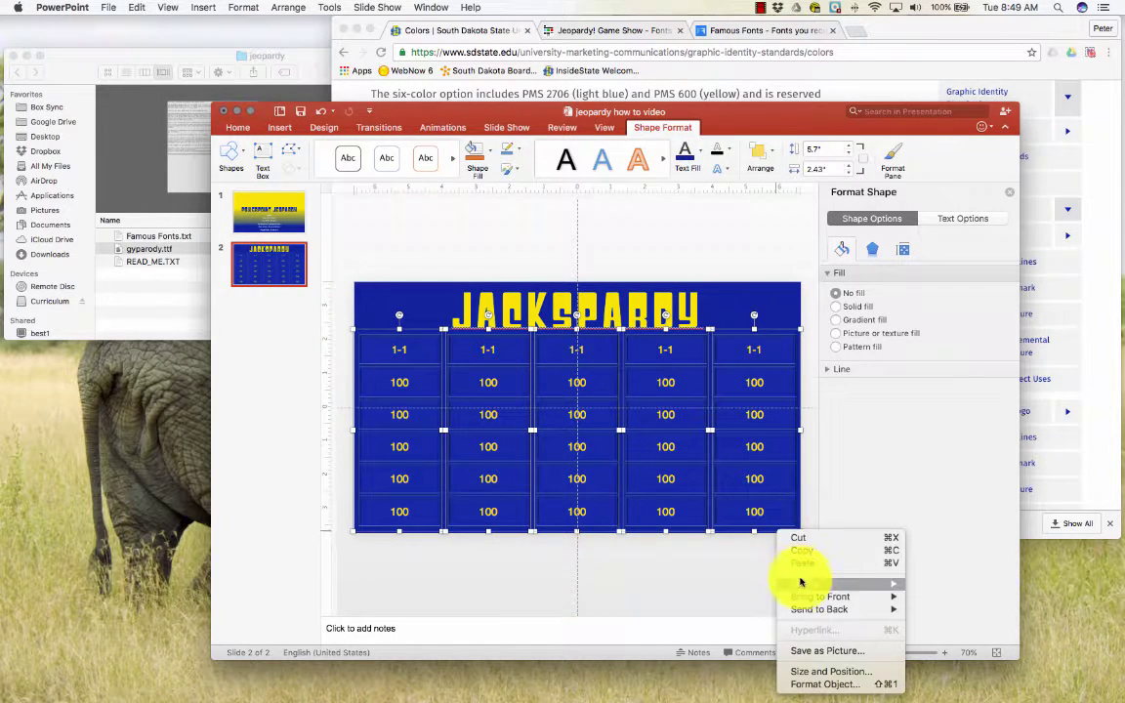
mouse_move(804, 584)
click(925, 621)
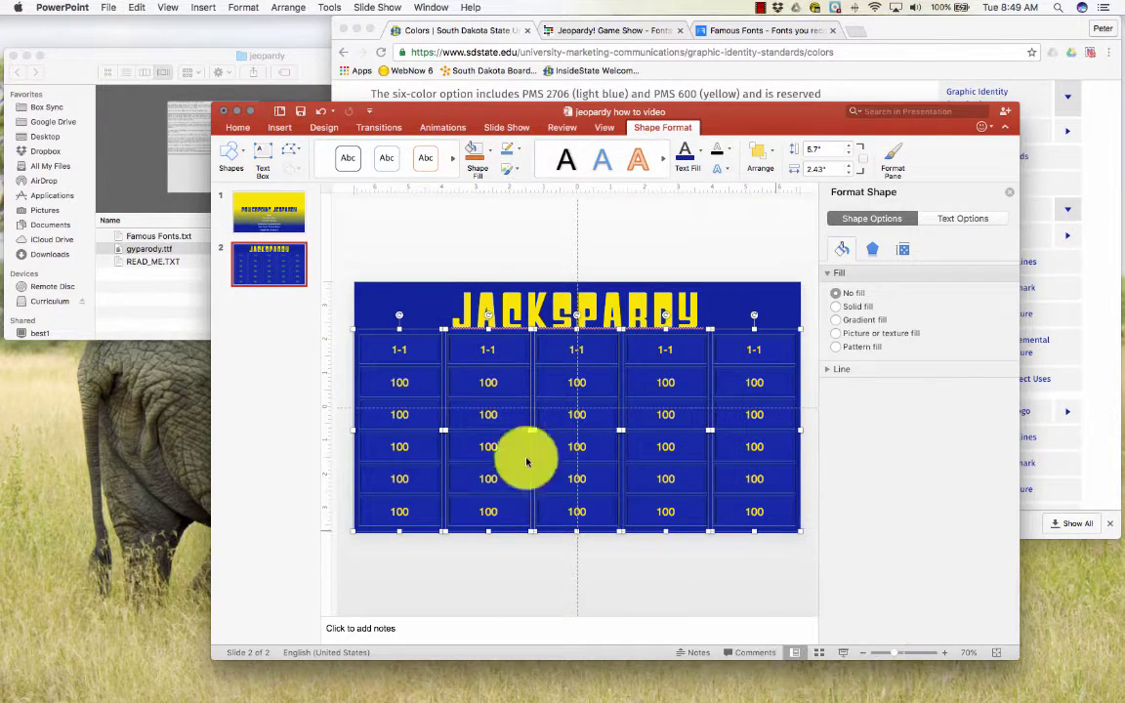
click(427, 552)
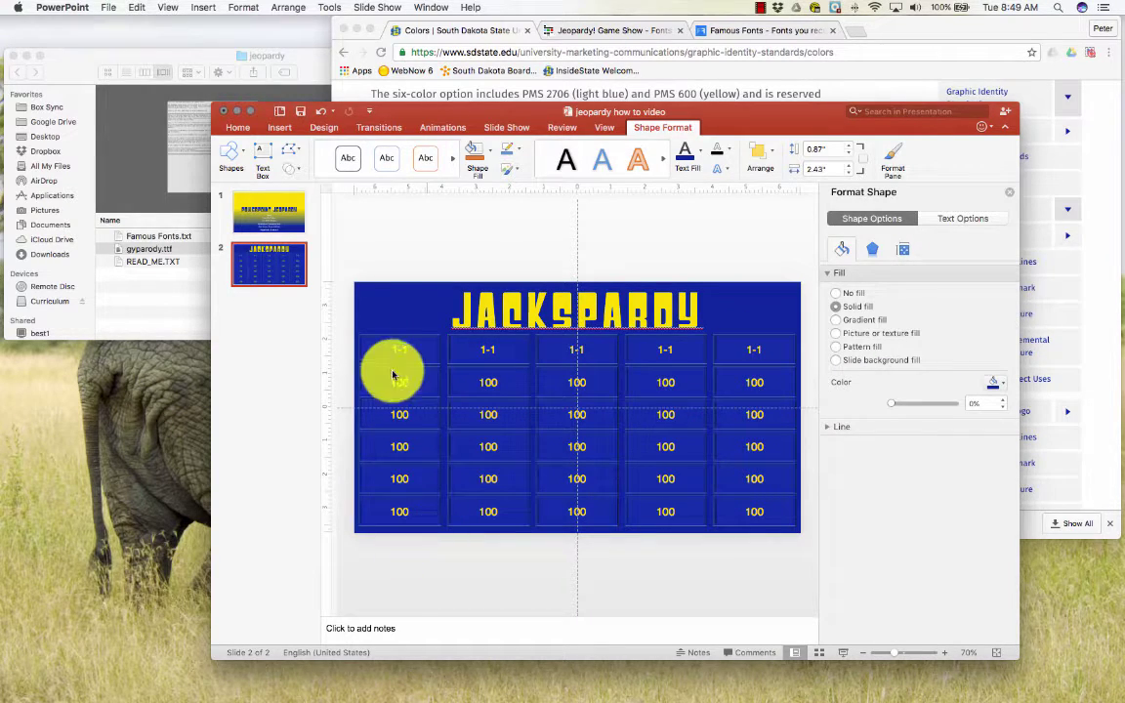
Change the two rectangles below the first column's uppermost 100 to 200 and 300, and start editing the rectangle beneath them.
click(397, 410)
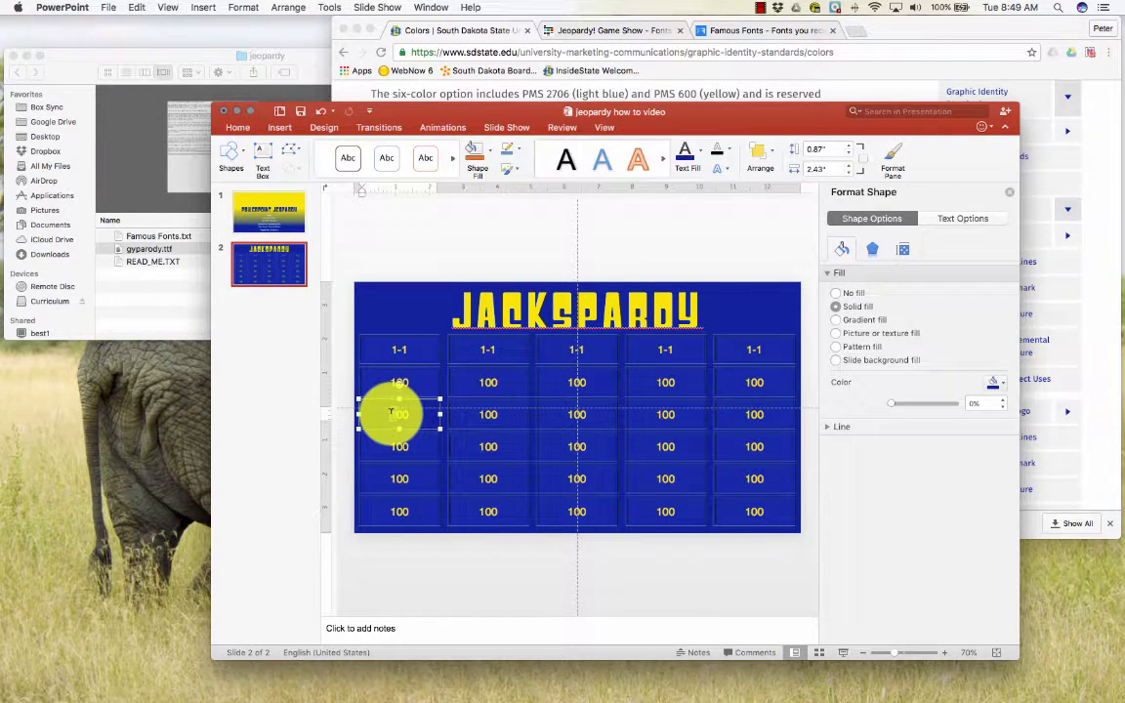
text(200)
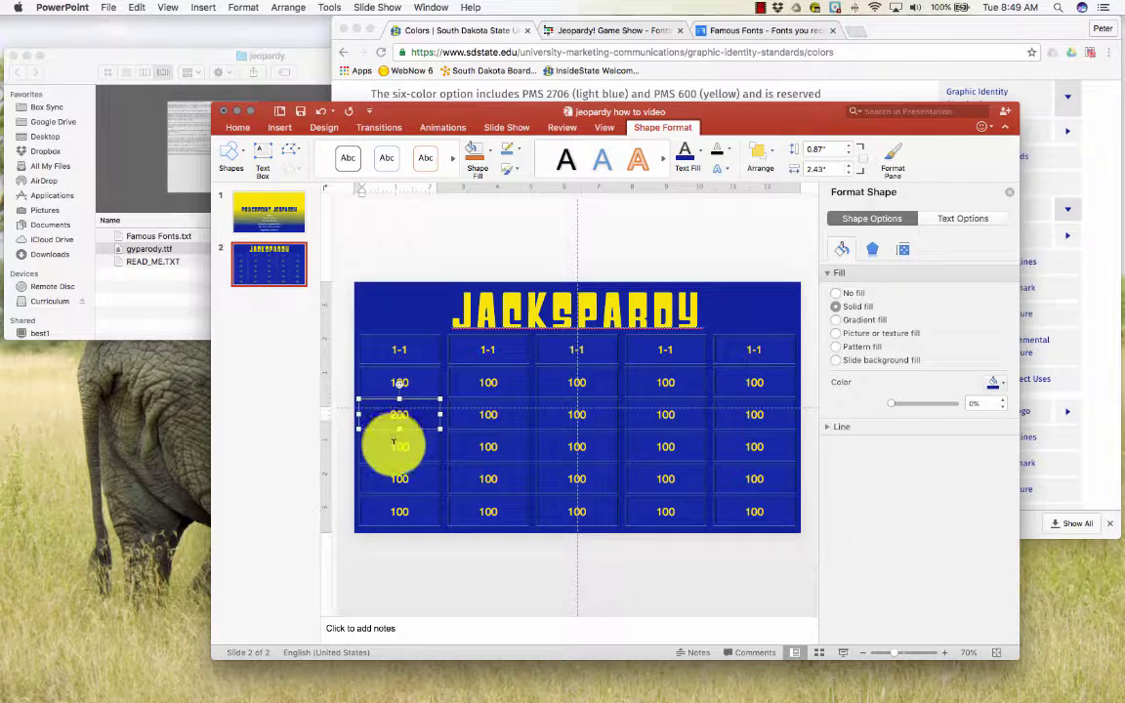
click(393, 444)
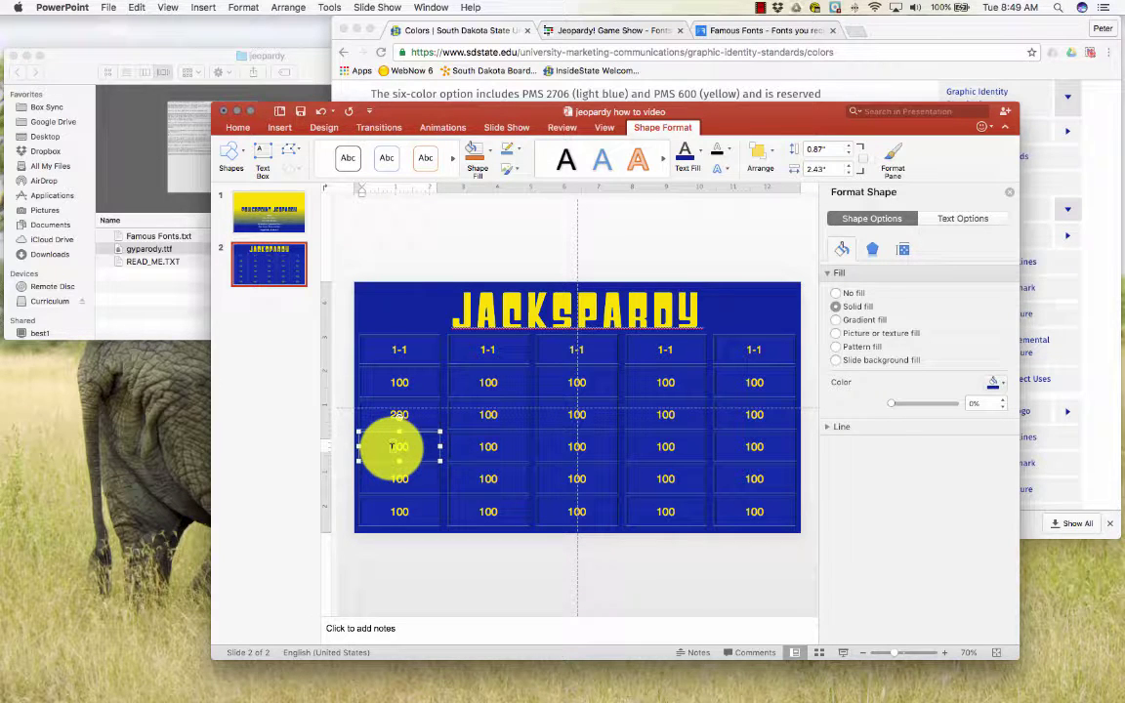
click(393, 476)
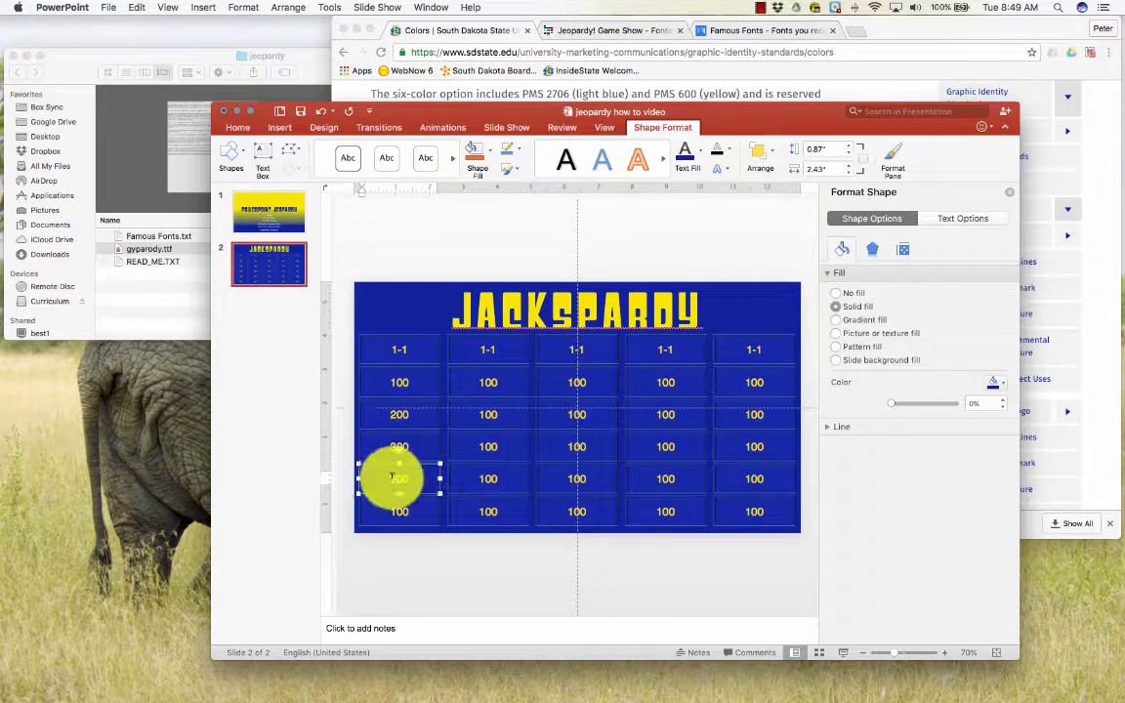